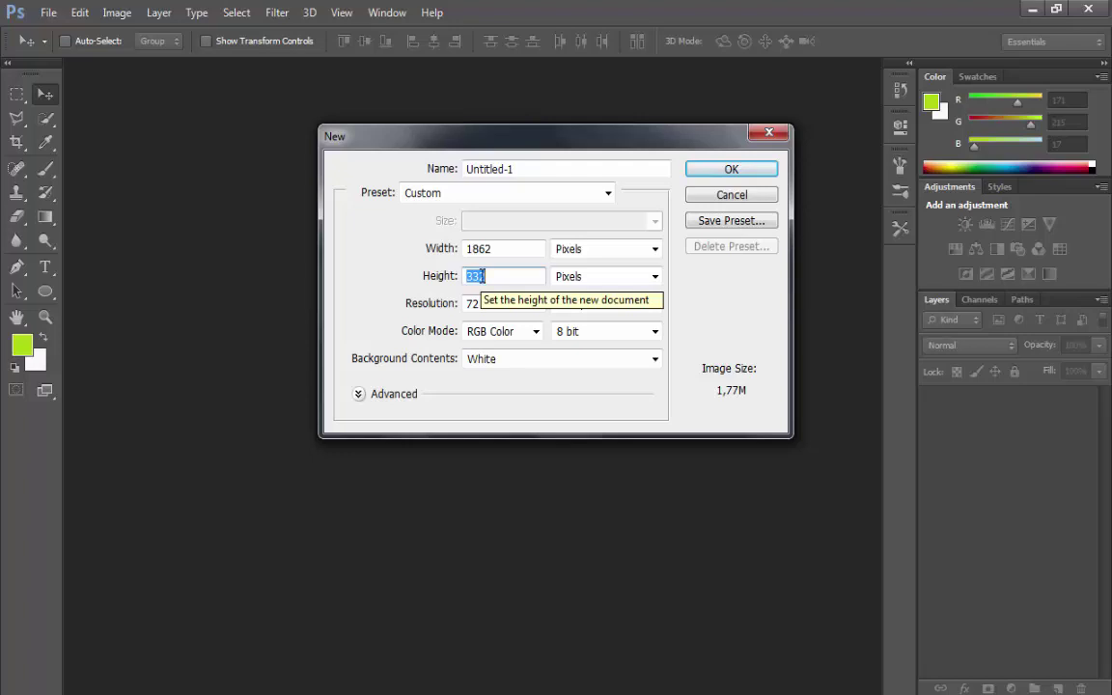
- Create the new document with a height of 1174 pixels and a resolution of 300 pixels/inch
{"action": "type", "text": "1173"}
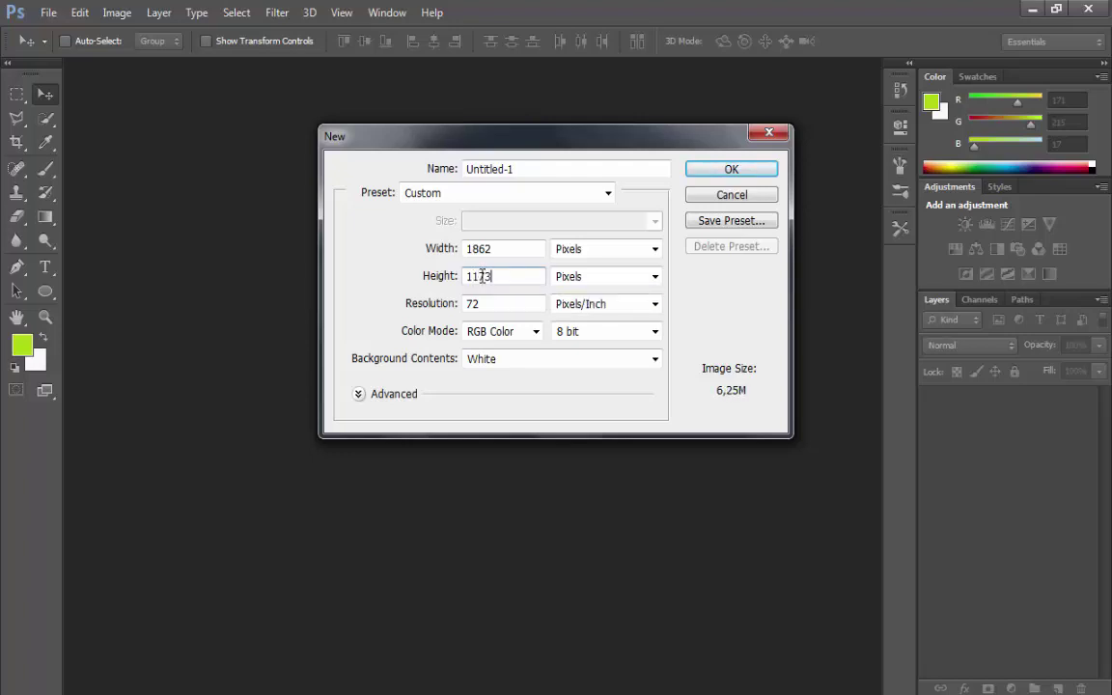
{"action": "key", "text": "BackSpace"}
{"action": "type", "text": "4"}
{"action": "double_click", "coordinate": [526, 302]}
{"action": "type", "text": "300"}
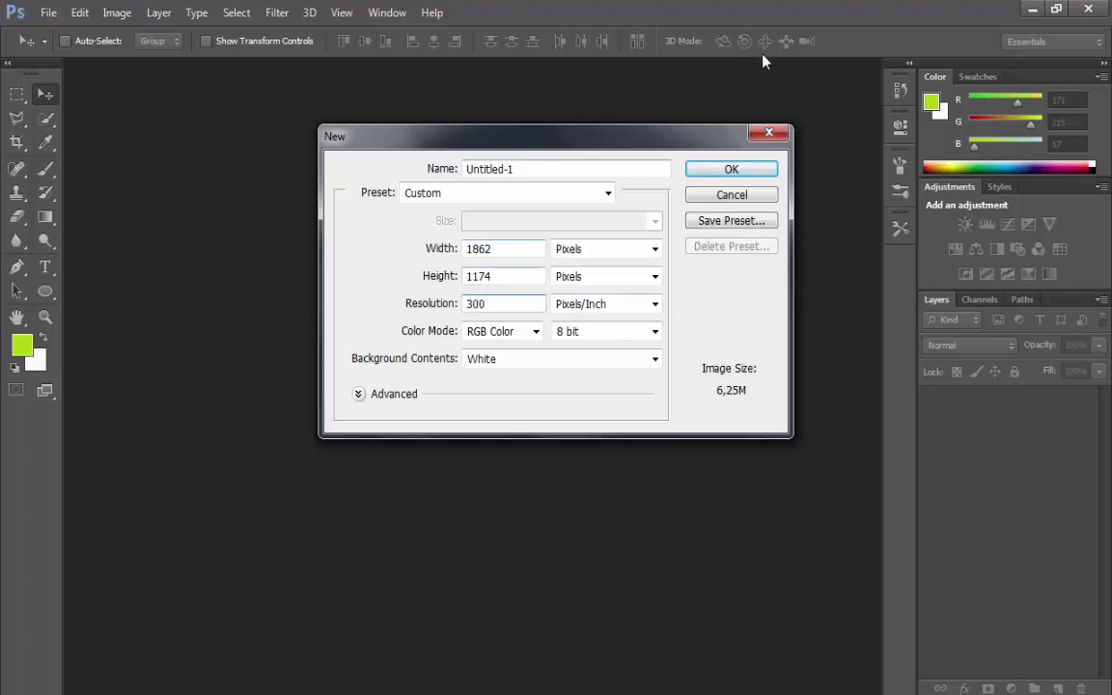
{"action": "left_click", "coordinate": [731, 169]}
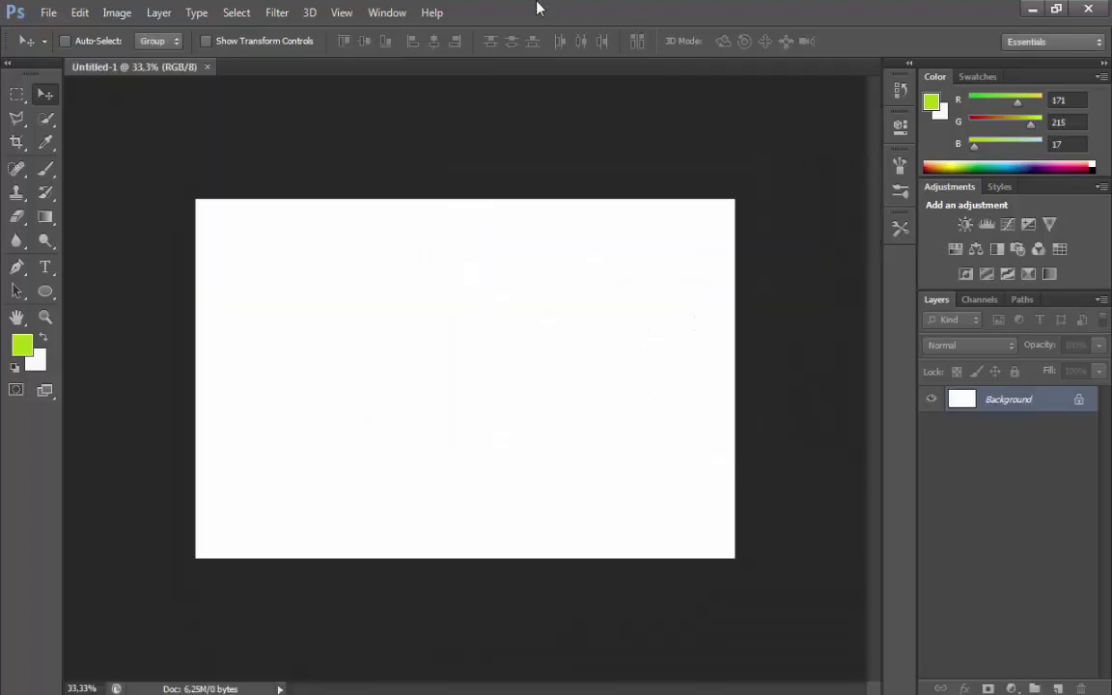
- Convert the locked Background into a regular layer, keeping the default name and settings
{"action": "double_click", "coordinate": [976, 398]}
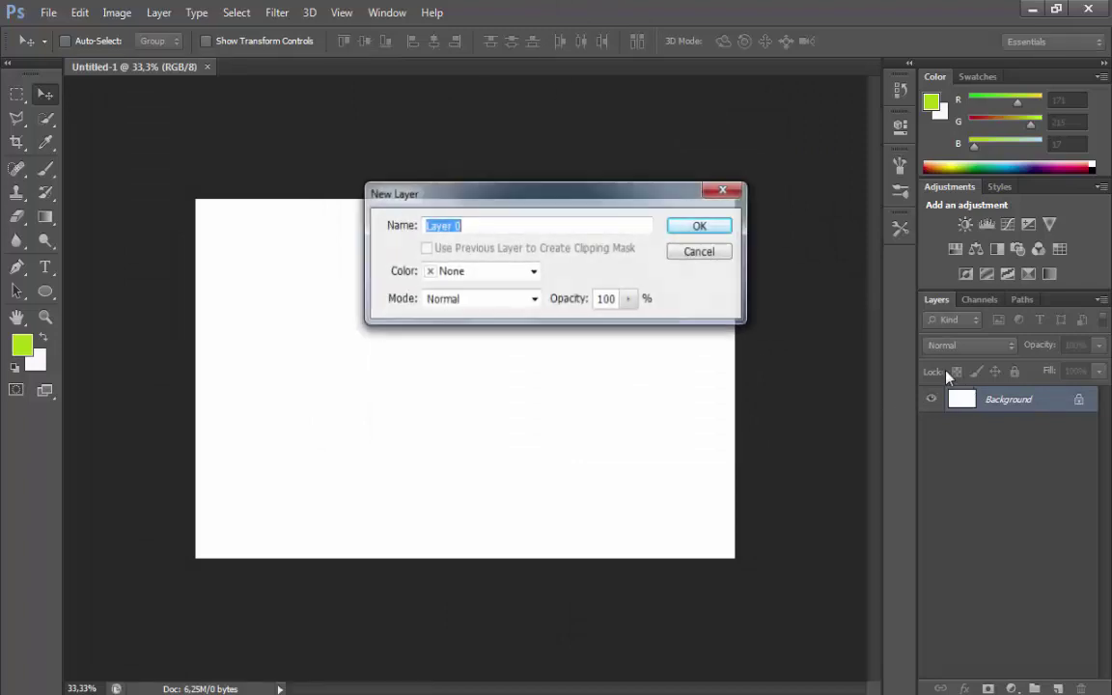
{"action": "left_click", "coordinate": [709, 228]}
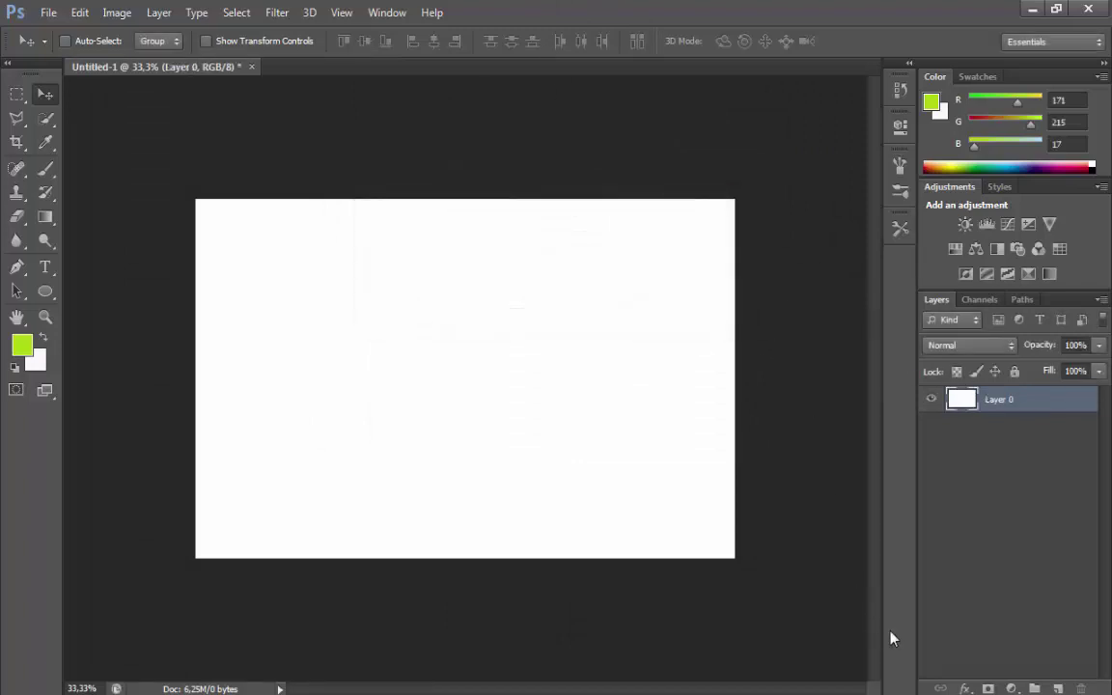
{"action": "left_click", "coordinate": [964, 688]}
{"action": "left_click", "coordinate": [962, 496]}
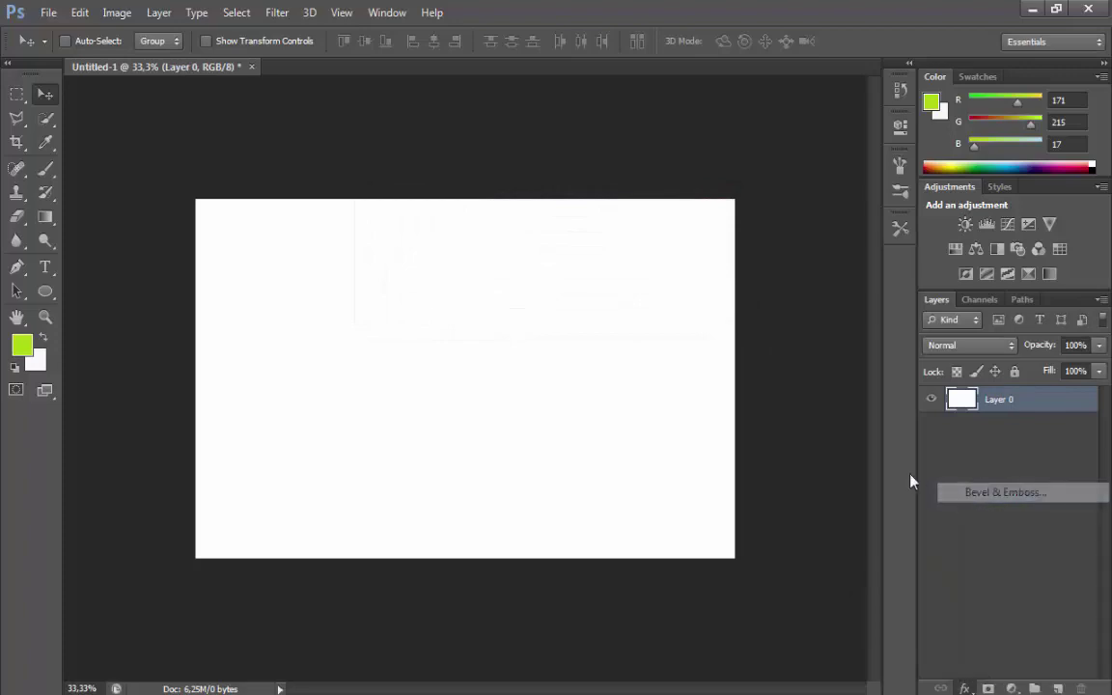
{"action": "left_click", "coordinate": [1062, 321]}
{"action": "key", "text": "v"}
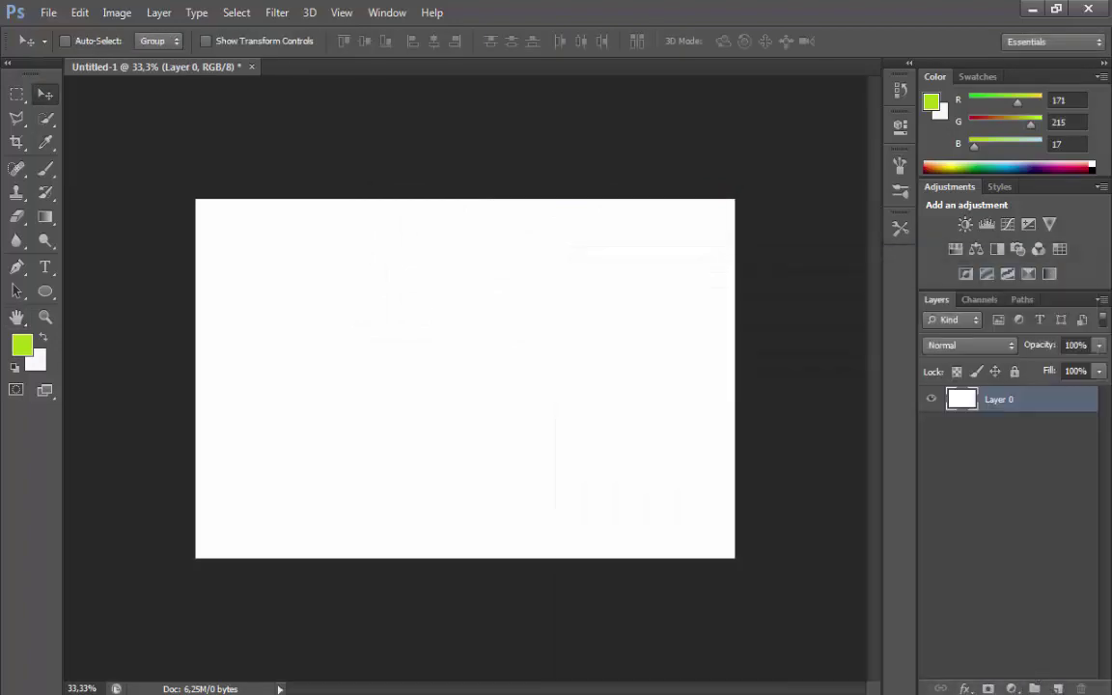
- Add a Solid Color fill layer in dark purple #581085 over the whole canvas
{"action": "left_click", "coordinate": [1011, 688]}
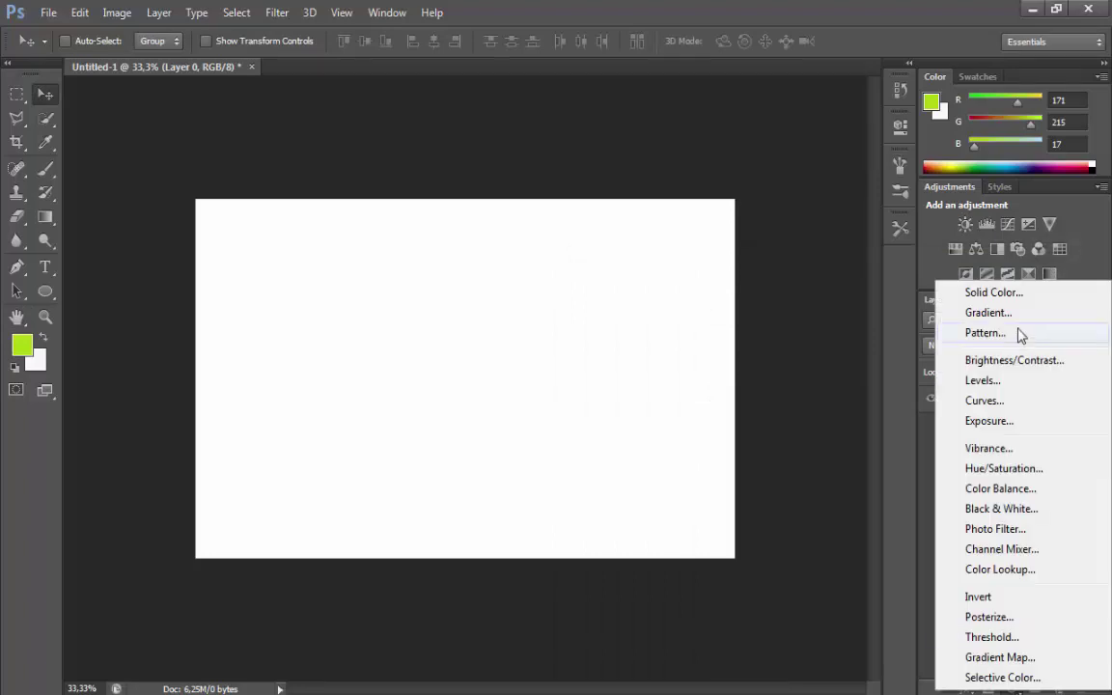
{"action": "left_click", "coordinate": [1015, 292]}
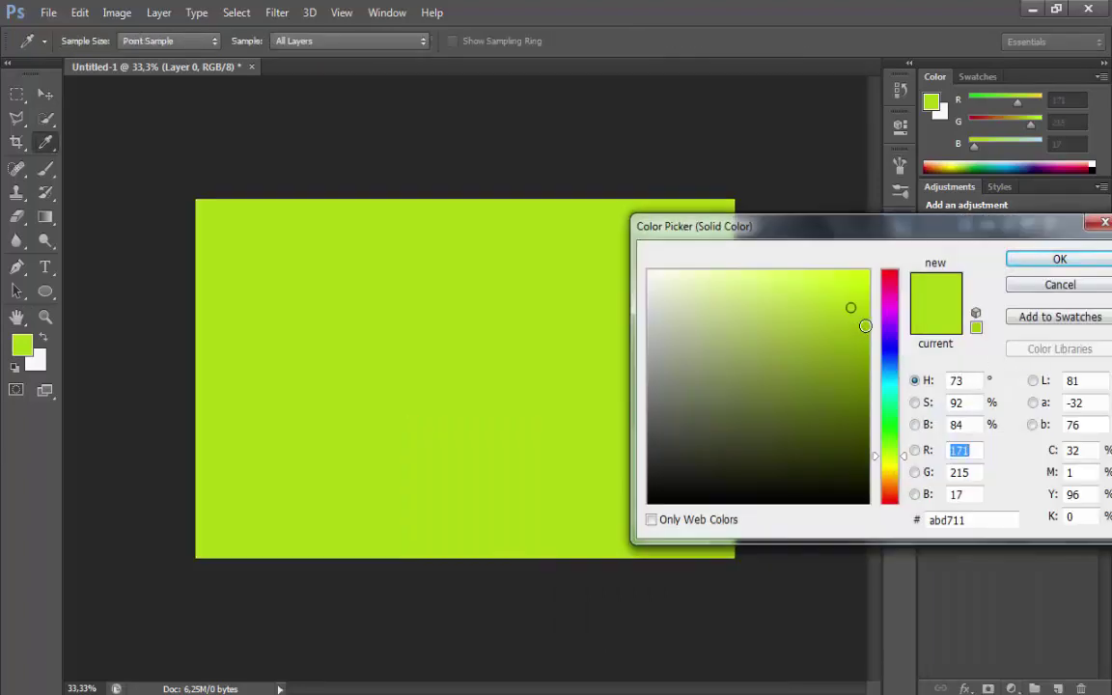
{"action": "left_click_drag", "start_coordinate": [851, 325], "coordinate": [841, 381]}
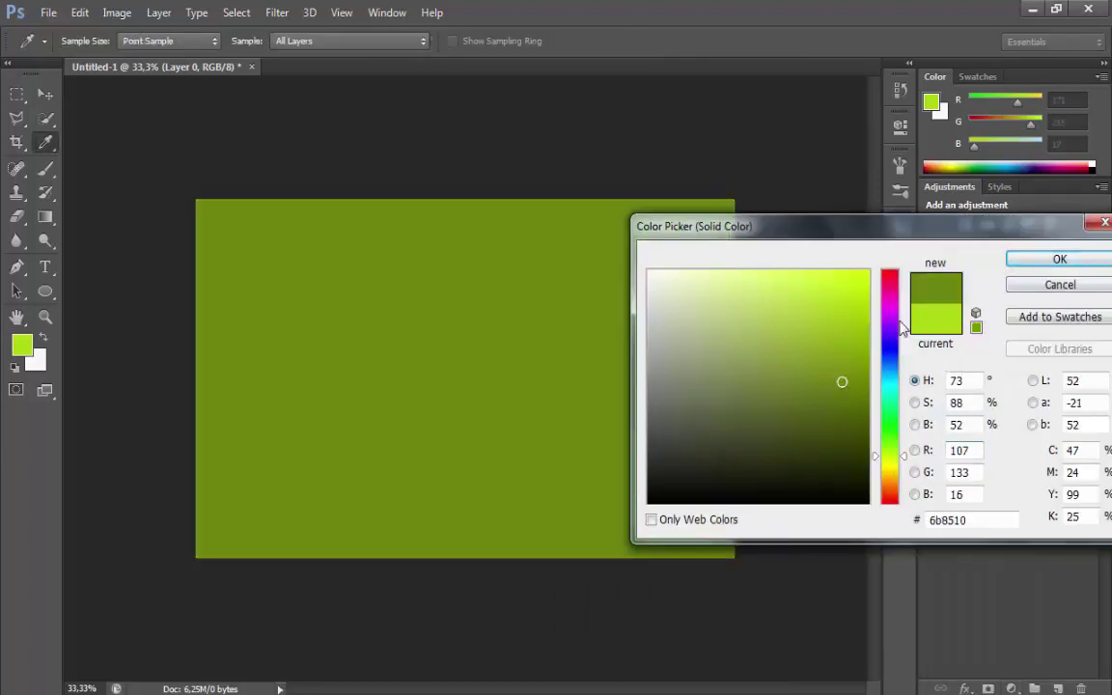
{"action": "left_click", "coordinate": [884, 326]}
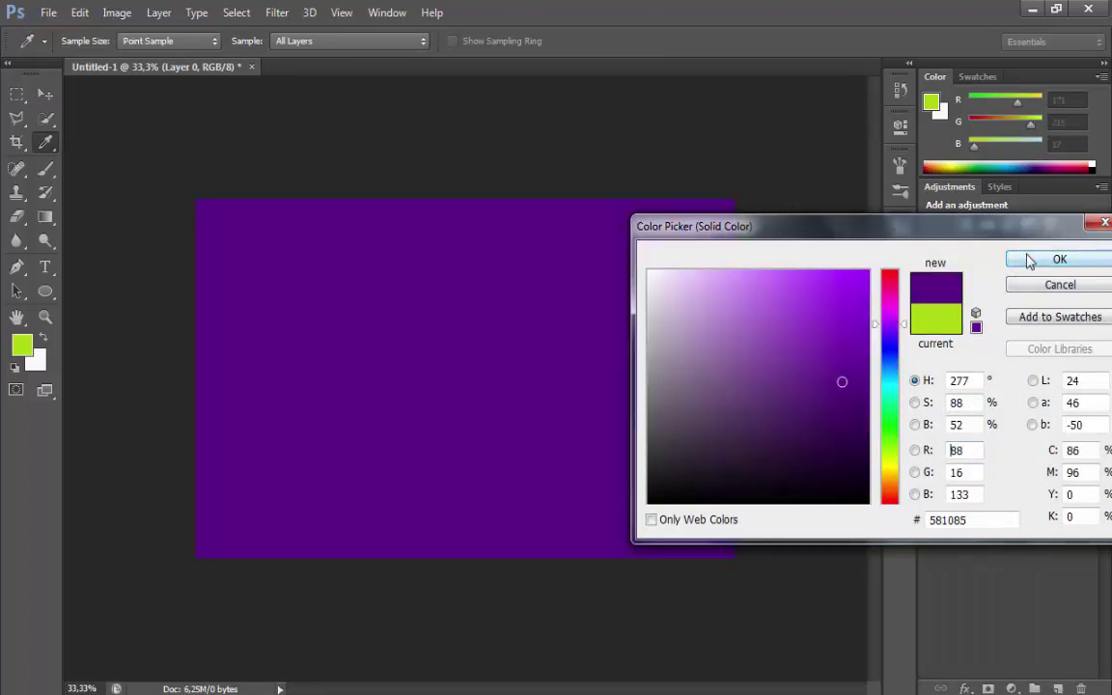
{"action": "left_click", "coordinate": [1060, 258]}
{"action": "key", "text": "v"}
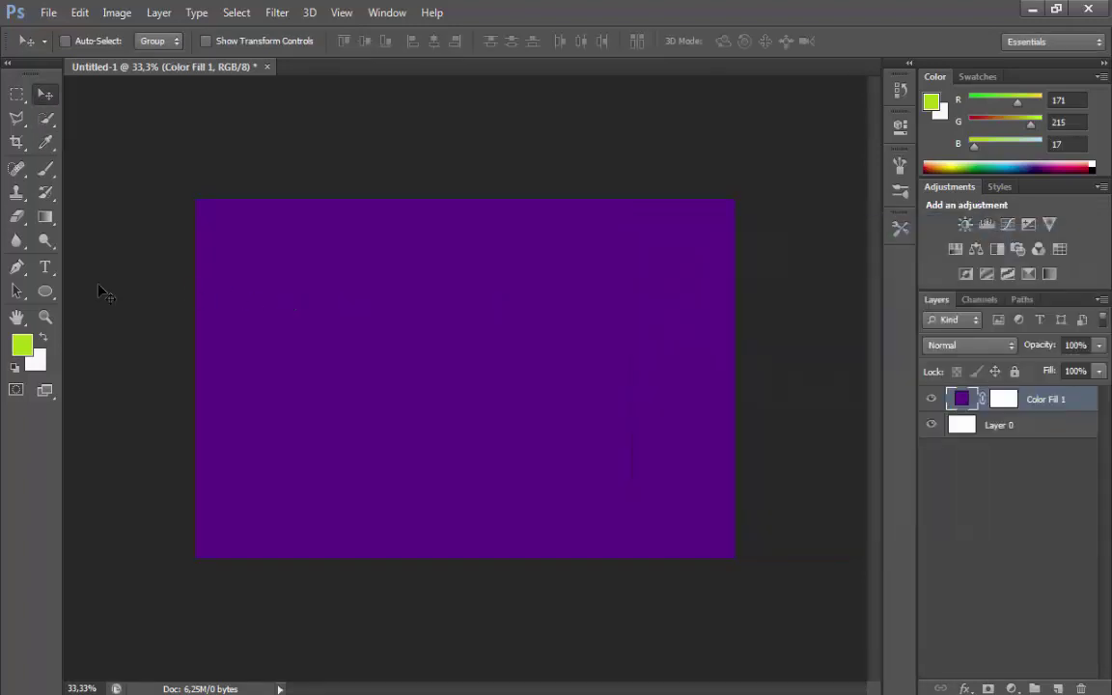
- Draw a filled circle shape about 715 by 714 px on the right half of the canvas with the Ellipse tool
{"action": "left_click", "coordinate": [45, 292]}
{"action": "left_click", "coordinate": [76, 324]}
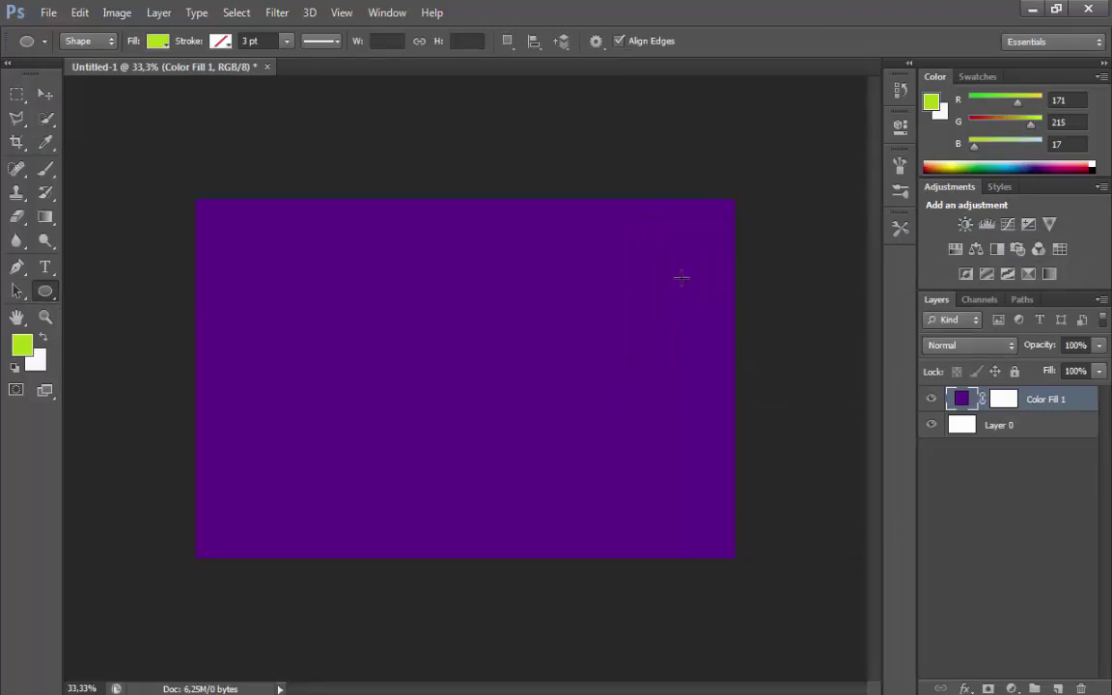
{"action": "left_click_drag", "start_coordinate": [681, 277], "coordinate": [474, 490]}
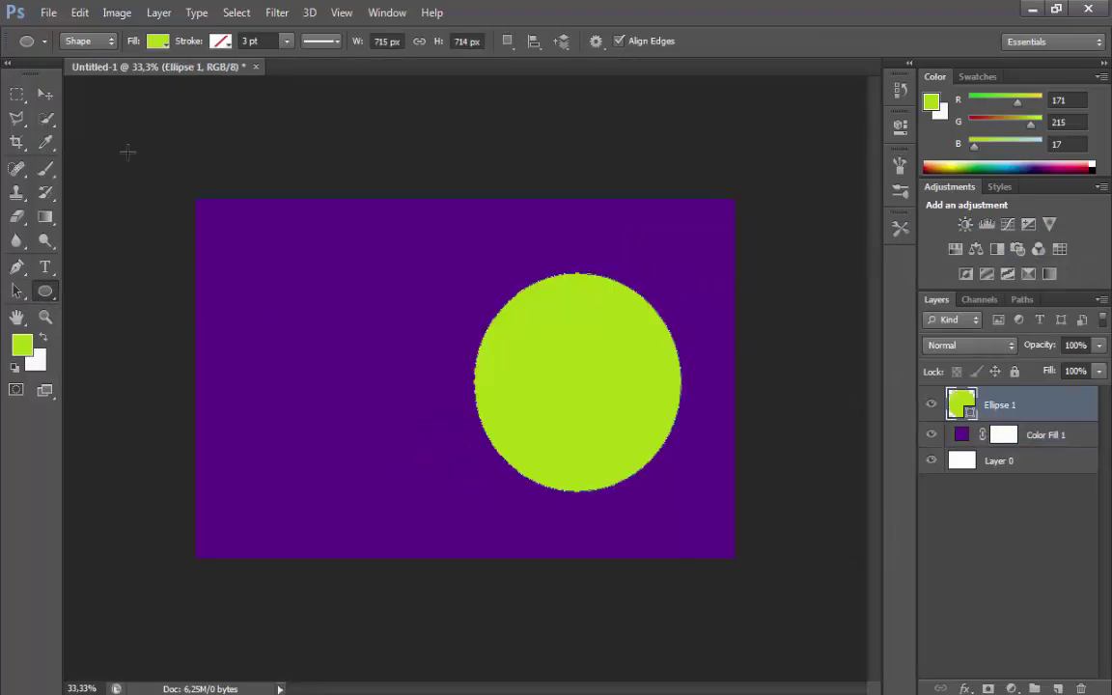
{"action": "left_click", "coordinate": [46, 93]}
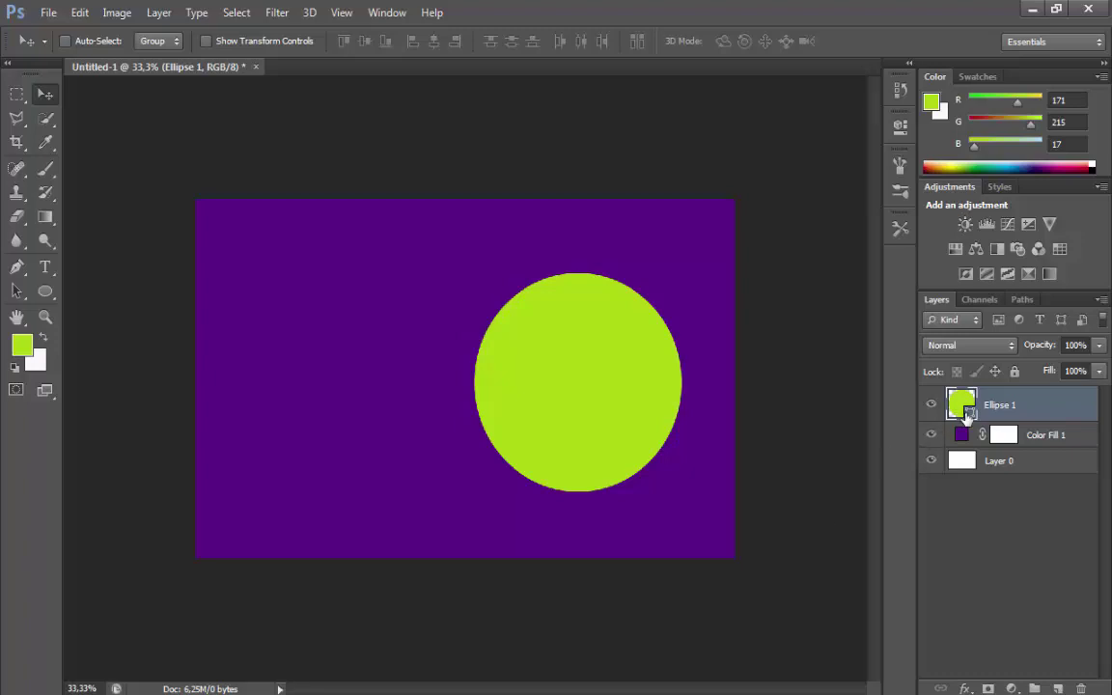
- Change the circle's fill color to a slightly lighter purple, #6a12a1
{"action": "double_click", "coordinate": [969, 413]}
{"action": "left_click", "coordinate": [513, 246]}
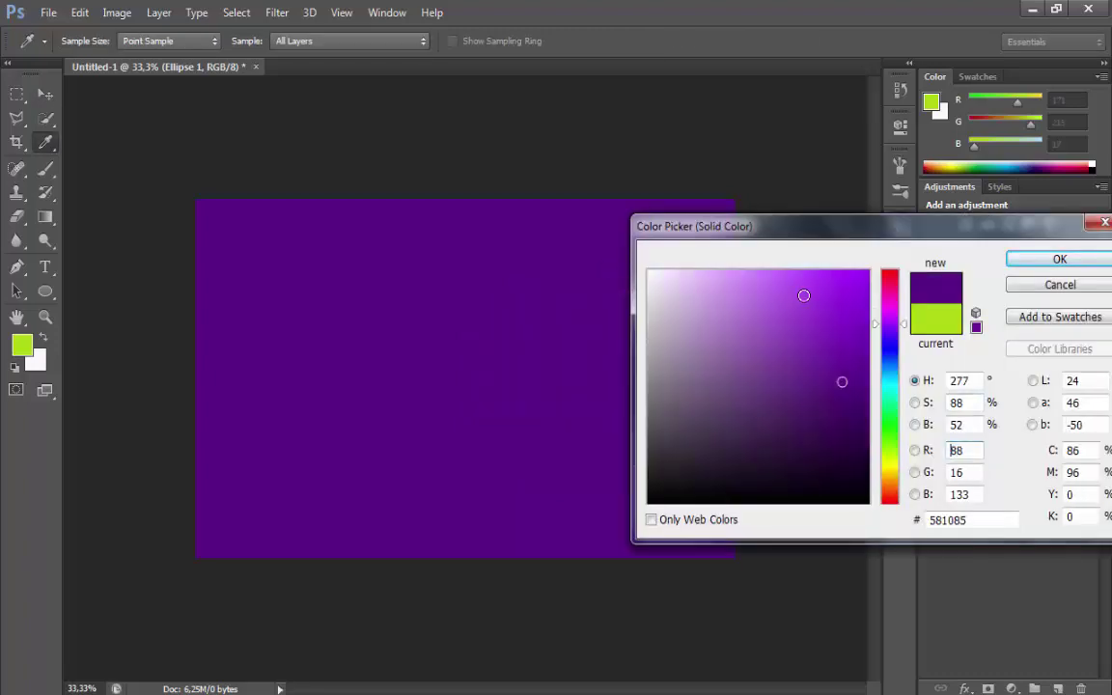
{"action": "left_click", "coordinate": [805, 295]}
{"action": "mouse_move", "coordinate": [805, 295]}
{"action": "left_mouse_down"}
{"action": "mouse_move", "coordinate": [833, 320]}
{"action": "mouse_move", "coordinate": [843, 356]}
{"action": "left_mouse_up"}
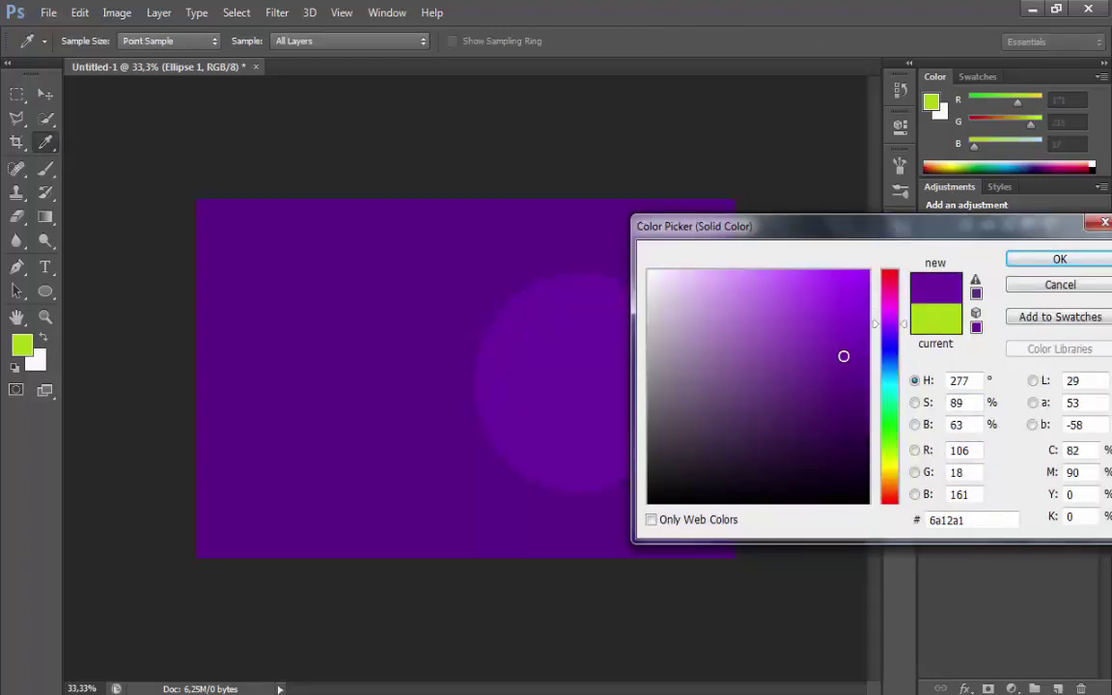
{"action": "left_click", "coordinate": [1032, 269]}
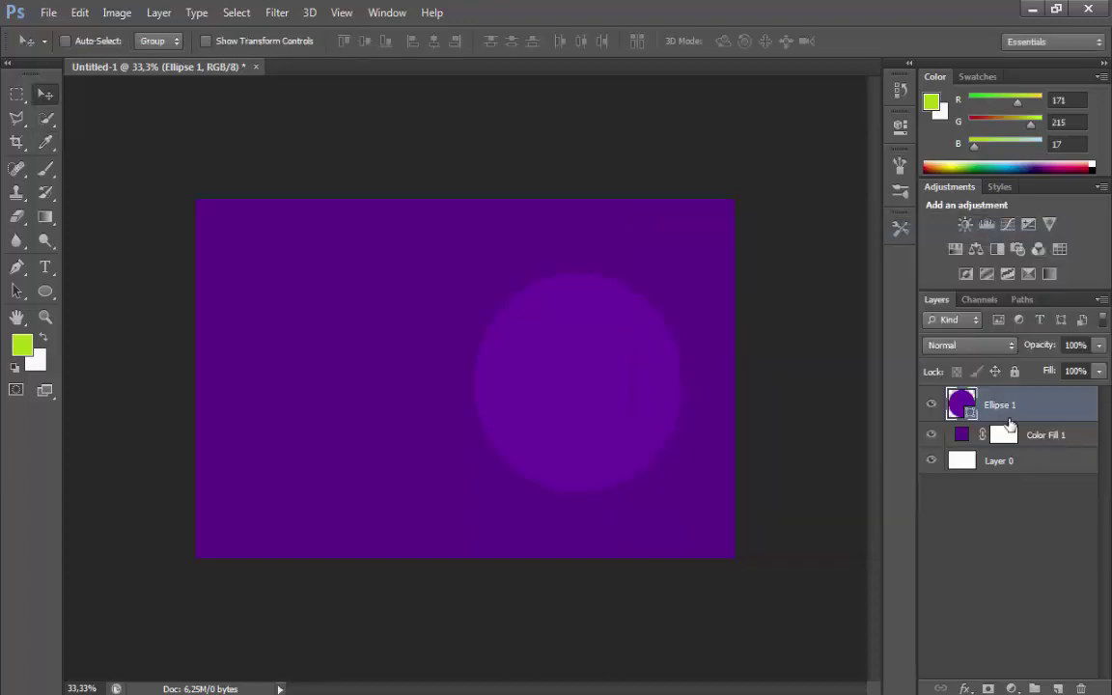
- Add an 18 px outside stroke in near-white #fff8f8 to the circle and shift the circle slightly to the right
{"action": "left_click", "coordinate": [1009, 688]}
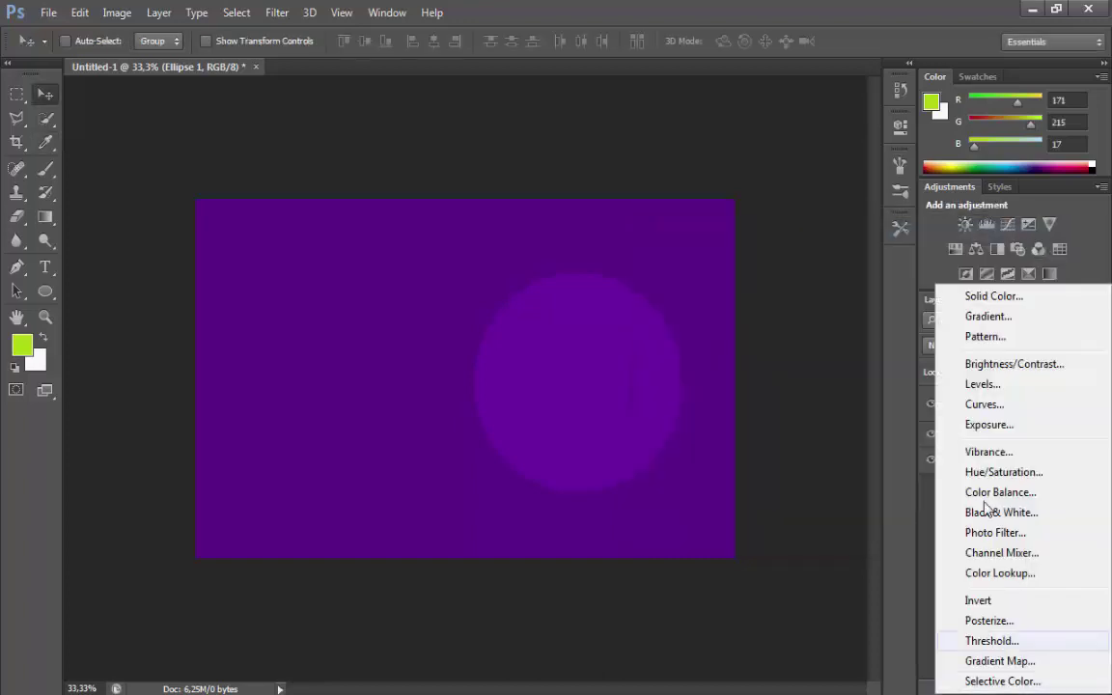
{"action": "key", "text": "Escape"}
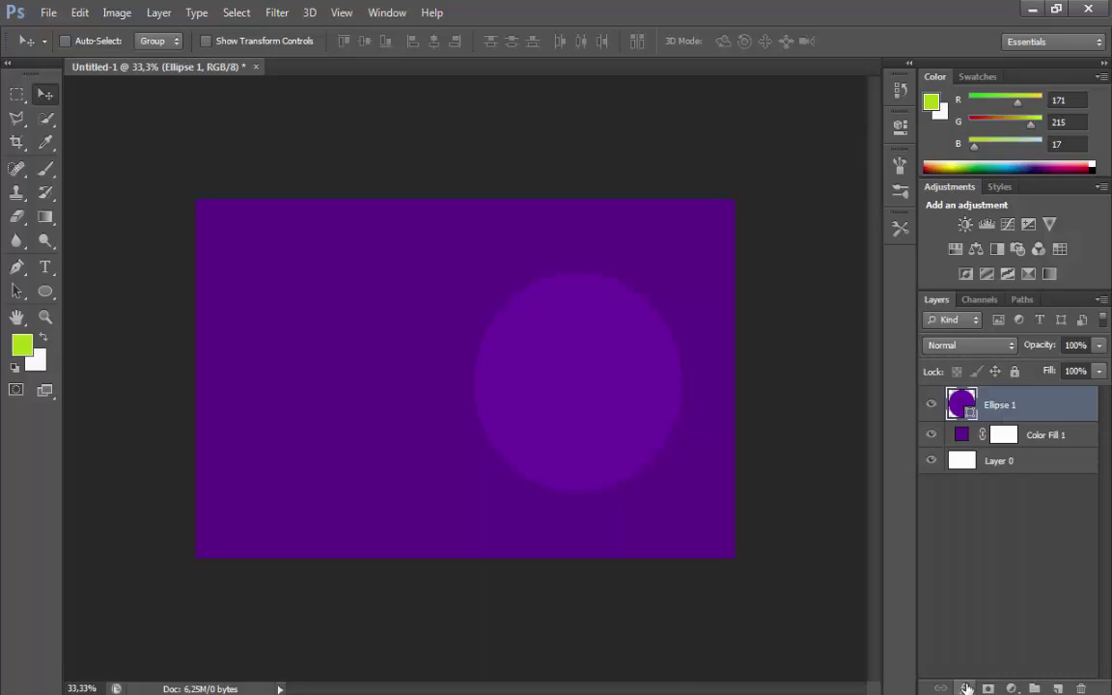
{"action": "left_click", "coordinate": [965, 688]}
{"action": "left_click", "coordinate": [984, 521]}
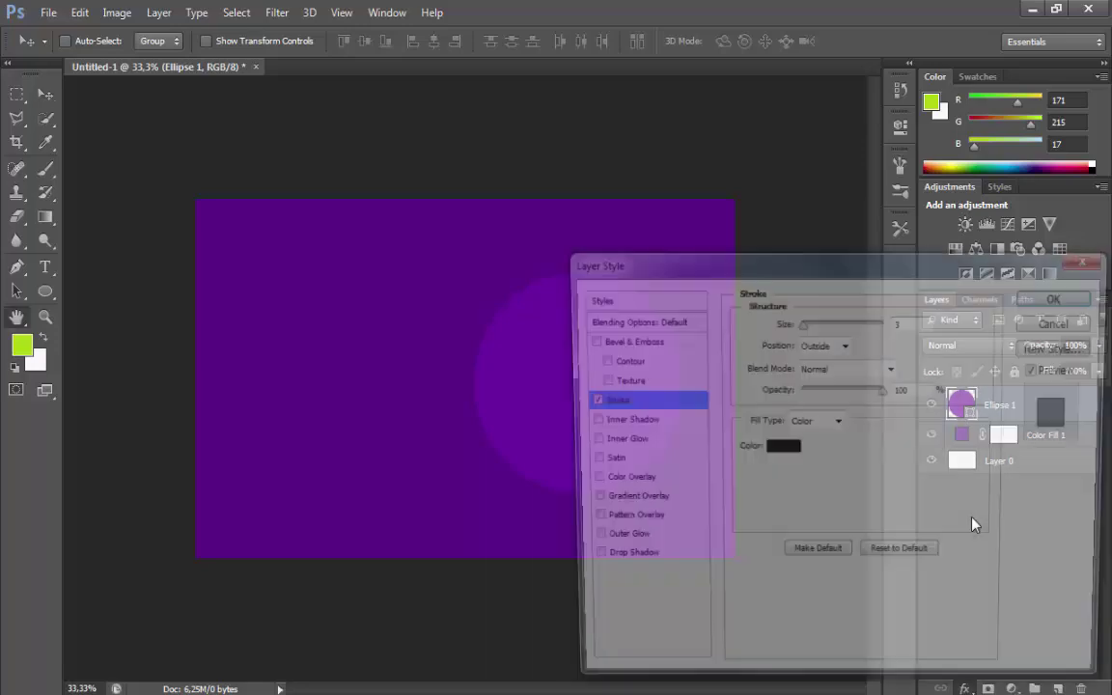
{"action": "left_click", "coordinate": [789, 449]}
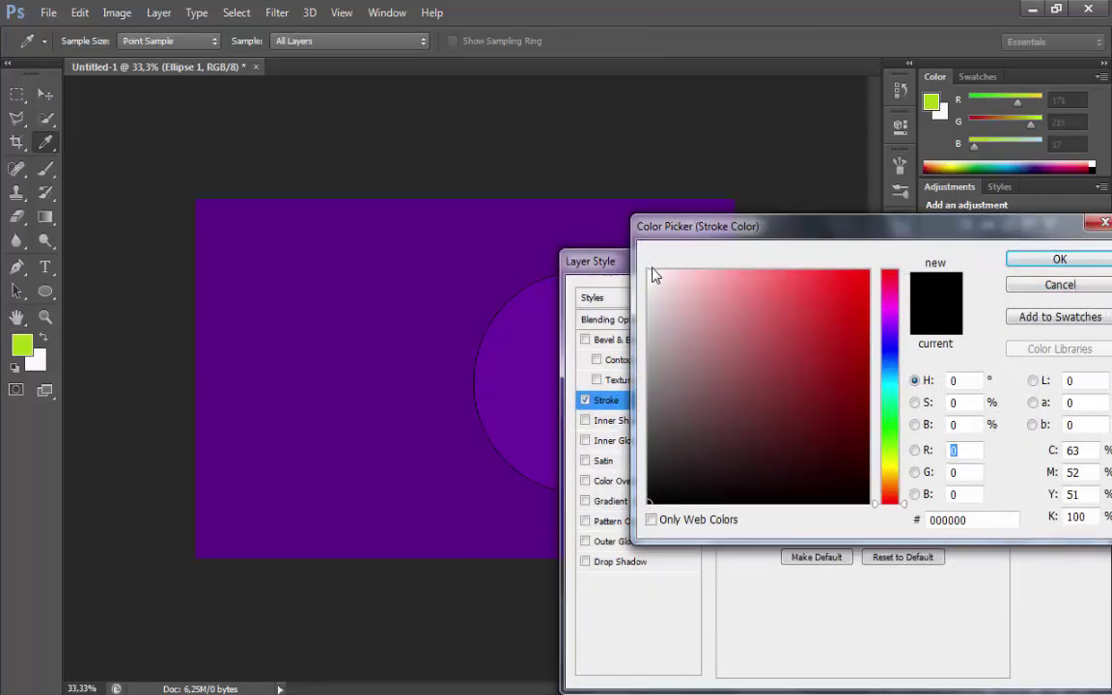
{"action": "left_click", "coordinate": [653, 274]}
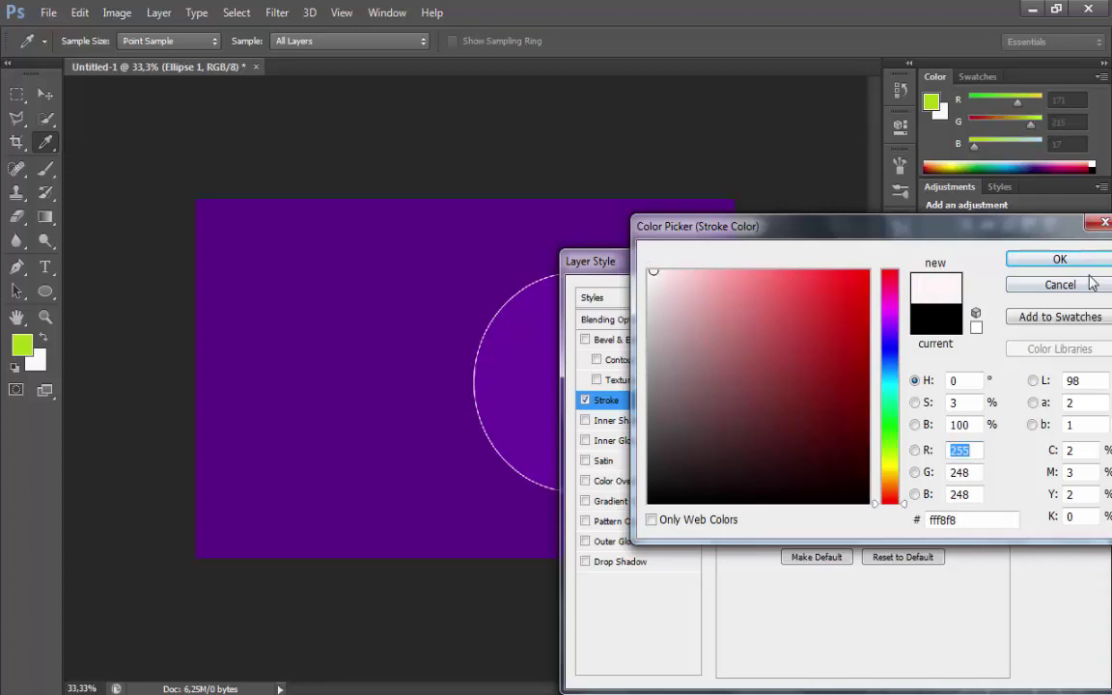
{"action": "left_click", "coordinate": [1030, 257]}
{"action": "mouse_move", "coordinate": [808, 328]}
{"action": "left_mouse_down"}
{"action": "mouse_move", "coordinate": [818, 322]}
{"action": "mouse_move", "coordinate": [819, 343]}
{"action": "mouse_move", "coordinate": [810, 324]}
{"action": "left_mouse_up"}
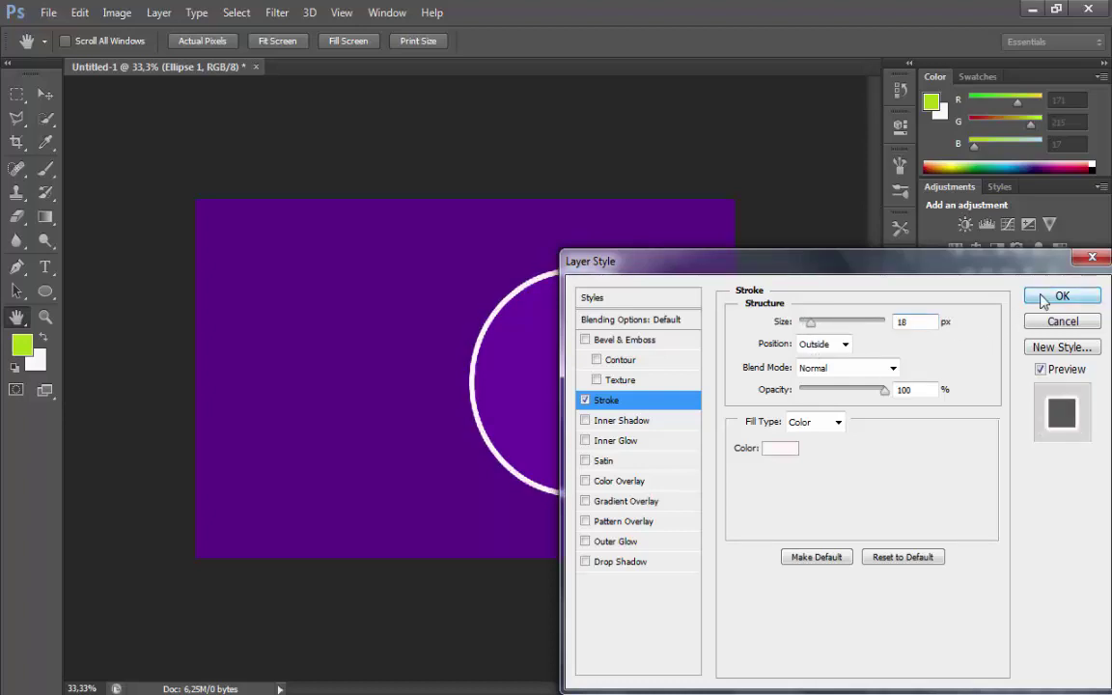
{"action": "left_click", "coordinate": [1042, 299]}
{"action": "left_click_drag", "start_coordinate": [484, 372], "coordinate": [500, 375]}
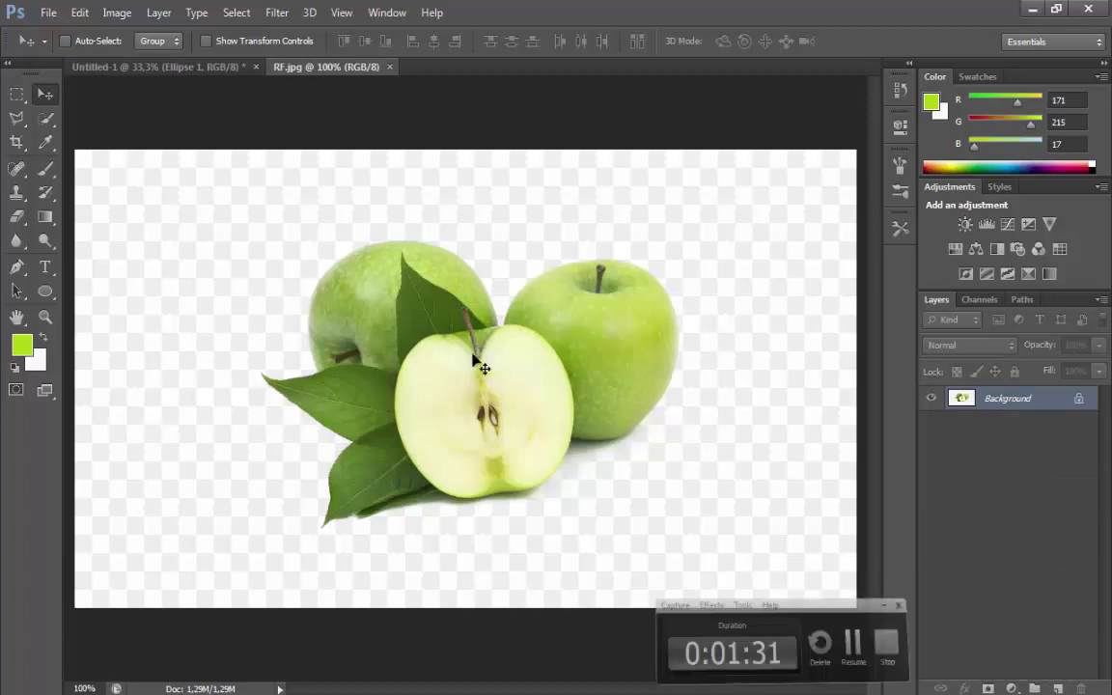
- Select all the green apples and their leaves in RF.jpg with the Quick Selection tool
{"action": "left_click_drag", "start_coordinate": [45, 117], "coordinate": [79, 132]}
{"action": "left_click", "coordinate": [78, 120]}
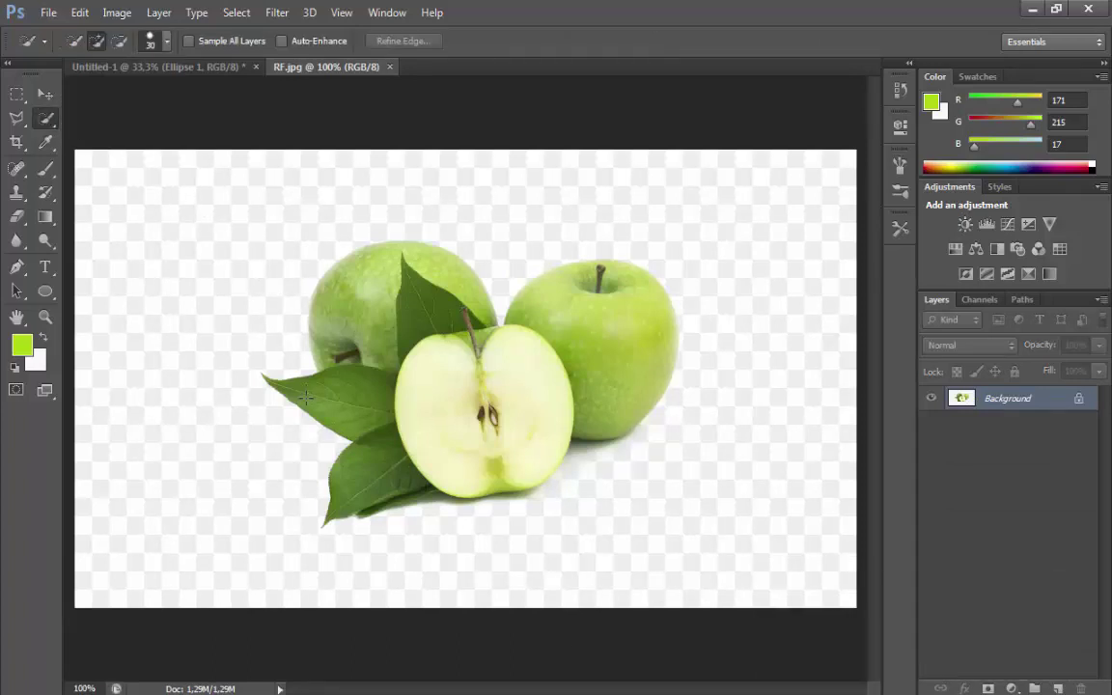
{"action": "mouse_move", "coordinate": [290, 386]}
{"action": "left_mouse_down"}
{"action": "mouse_move", "coordinate": [366, 424]}
{"action": "mouse_move", "coordinate": [463, 443]}
{"action": "mouse_move", "coordinate": [541, 386]}
{"action": "mouse_move", "coordinate": [600, 385]}
{"action": "mouse_move", "coordinate": [512, 415]}
{"action": "mouse_move", "coordinate": [569, 318]}
{"action": "mouse_move", "coordinate": [546, 303]}
{"action": "mouse_move", "coordinate": [405, 308]}
{"action": "mouse_move", "coordinate": [419, 314]}
{"action": "mouse_move", "coordinate": [406, 253]}
{"action": "mouse_move", "coordinate": [422, 261]}
{"action": "left_mouse_up"}
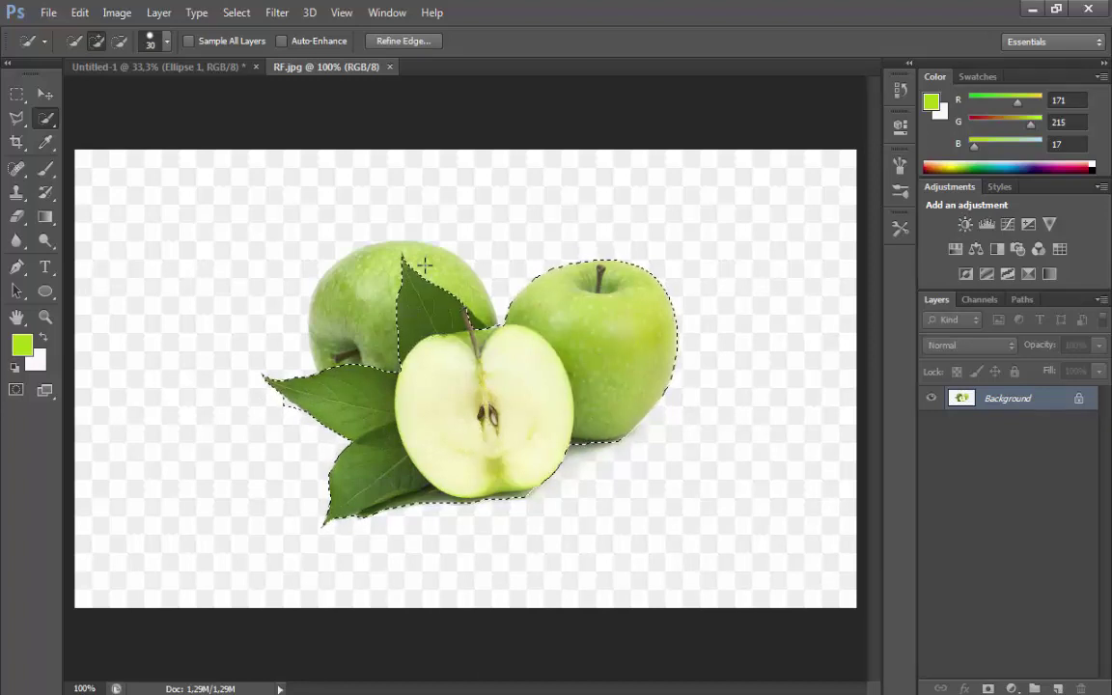
{"action": "left_click", "coordinate": [333, 284]}
- Copy the selected apples and paste them into the Untitled-1 document
{"action": "left_click", "coordinate": [83, 12]}
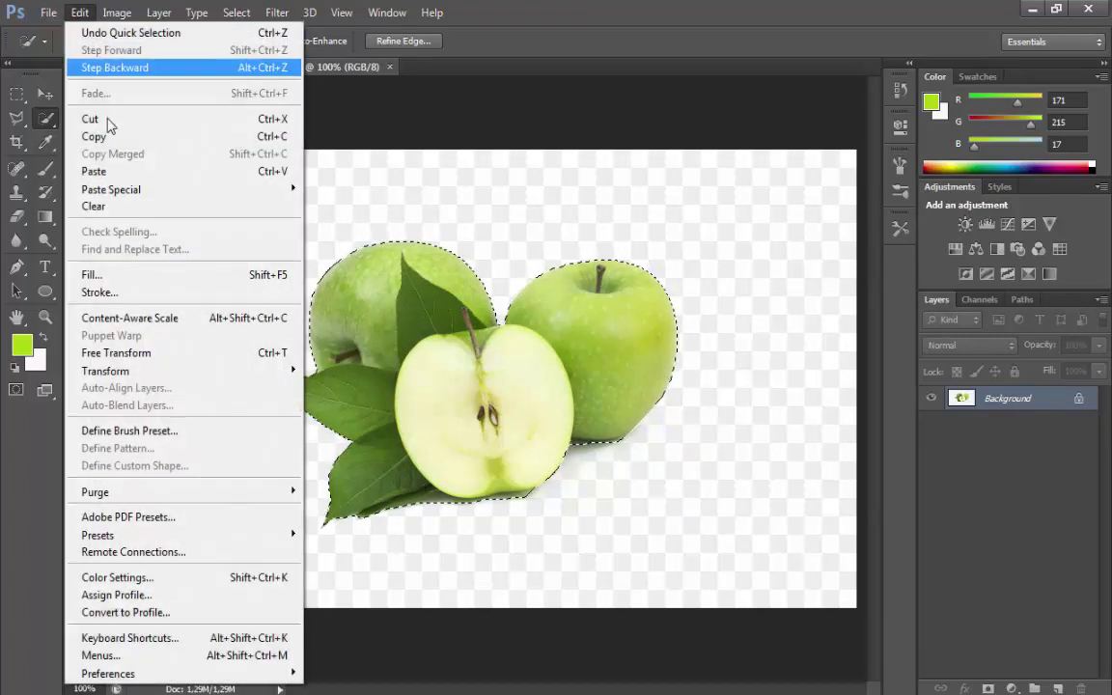
{"action": "left_click", "coordinate": [104, 136]}
{"action": "key", "text": "v"}
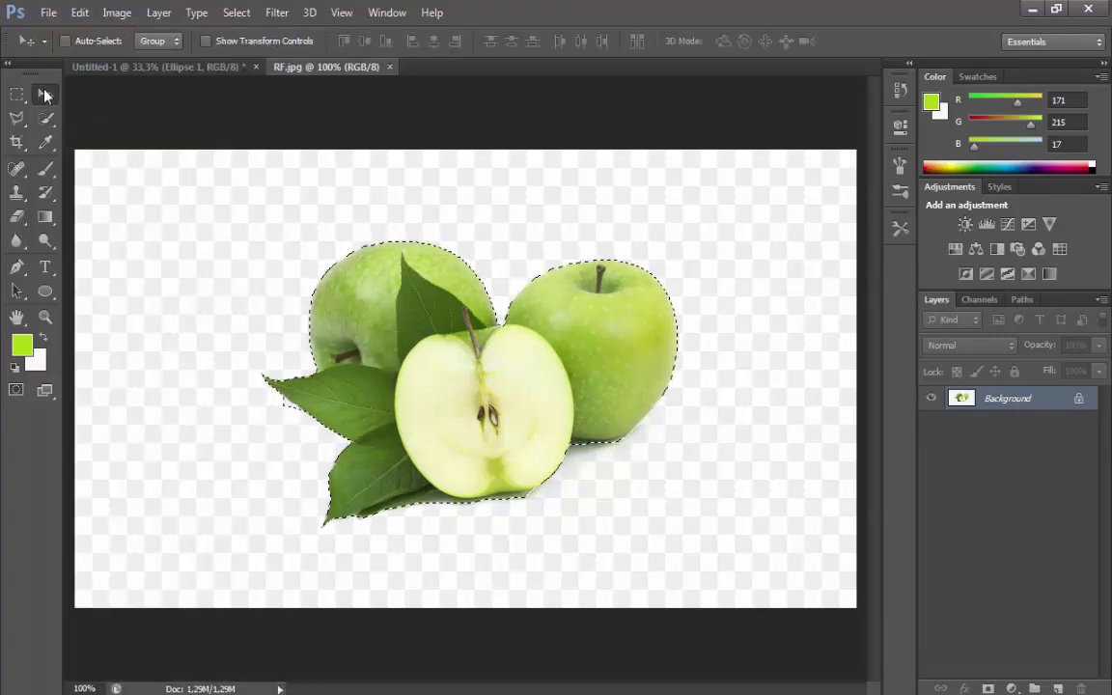
{"action": "left_click", "coordinate": [127, 69]}
{"action": "left_click", "coordinate": [79, 12]}
{"action": "left_click", "coordinate": [116, 173]}
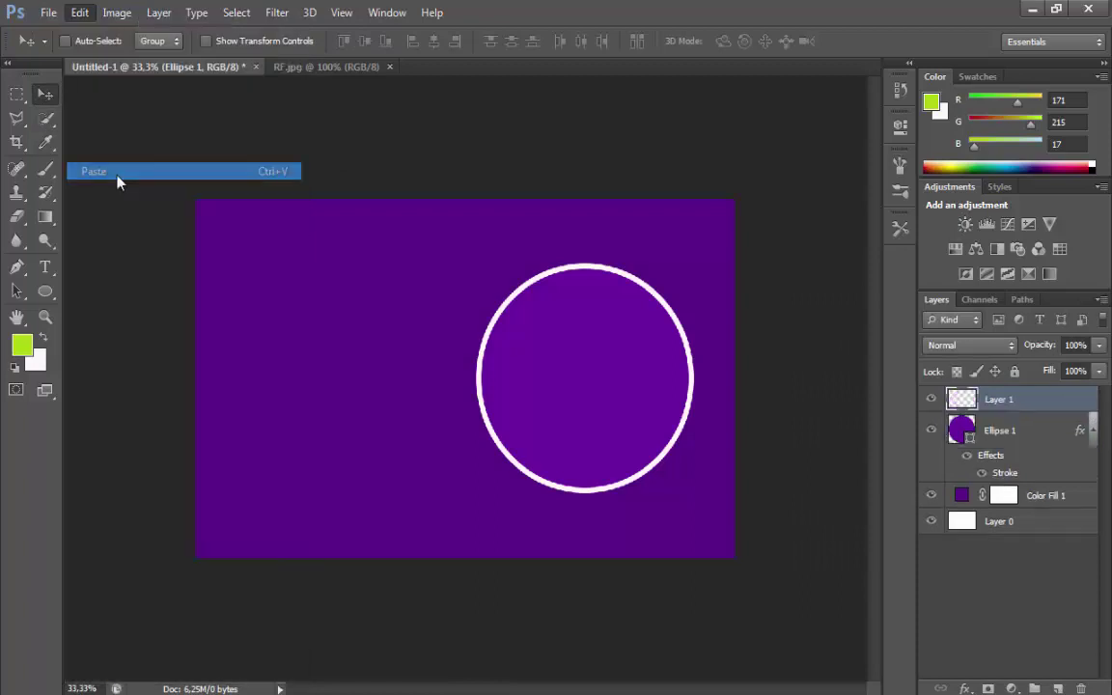
- Scale the pasted apples to about 202% width and 210% height, placing them over the left part of the circle
{"action": "left_click", "coordinate": [79, 12]}
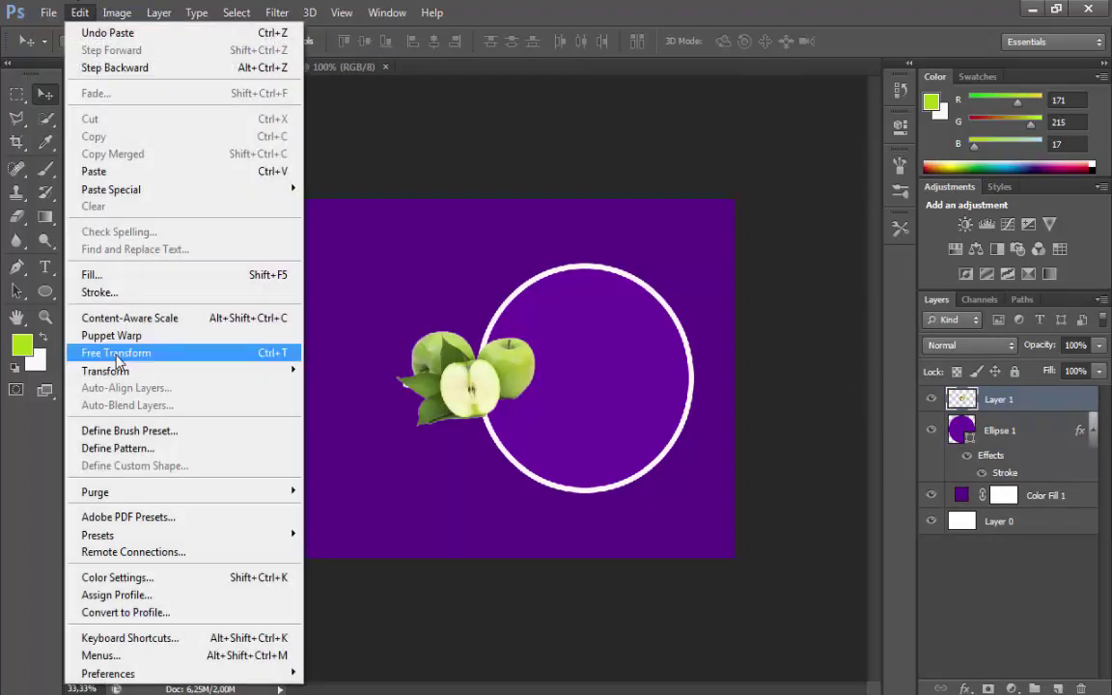
{"action": "left_click", "coordinate": [117, 353]}
{"action": "left_click_drag", "start_coordinate": [535, 425], "coordinate": [676, 529]}
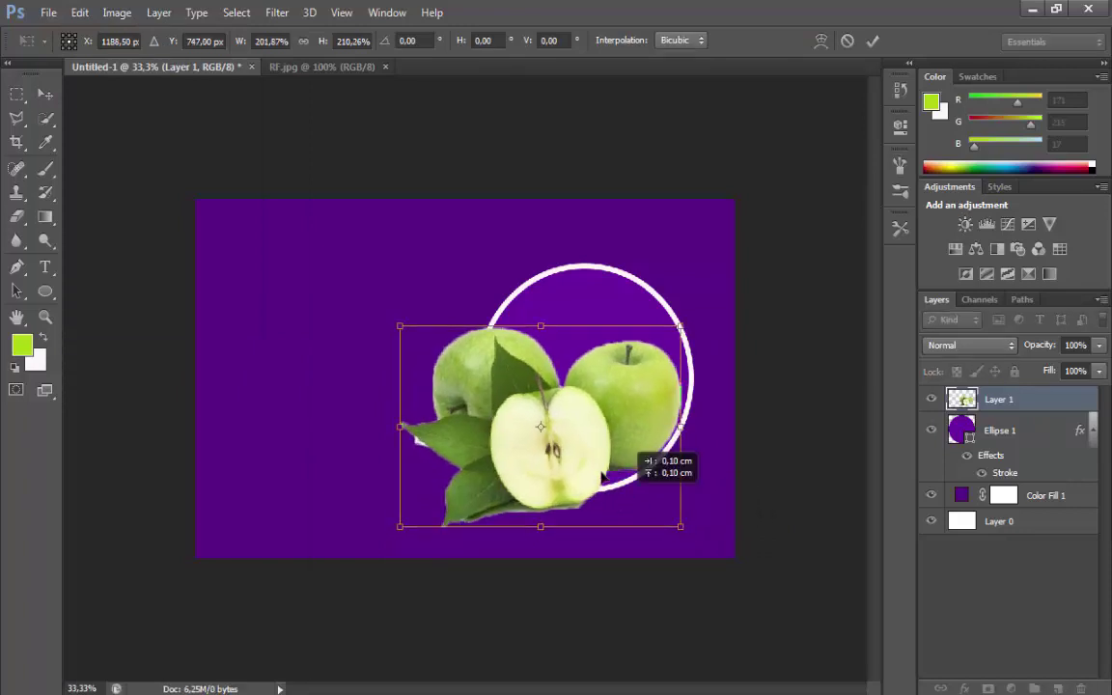
{"action": "left_click_drag", "start_coordinate": [623, 500], "coordinate": [586, 476]}
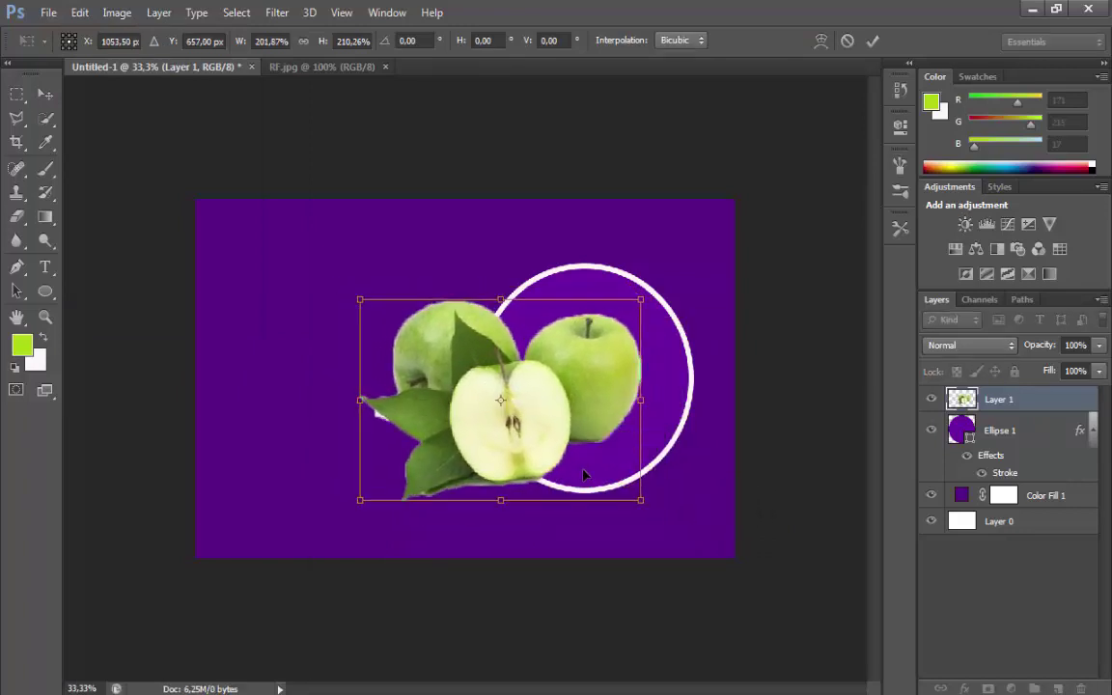
{"action": "key", "text": "Return"}
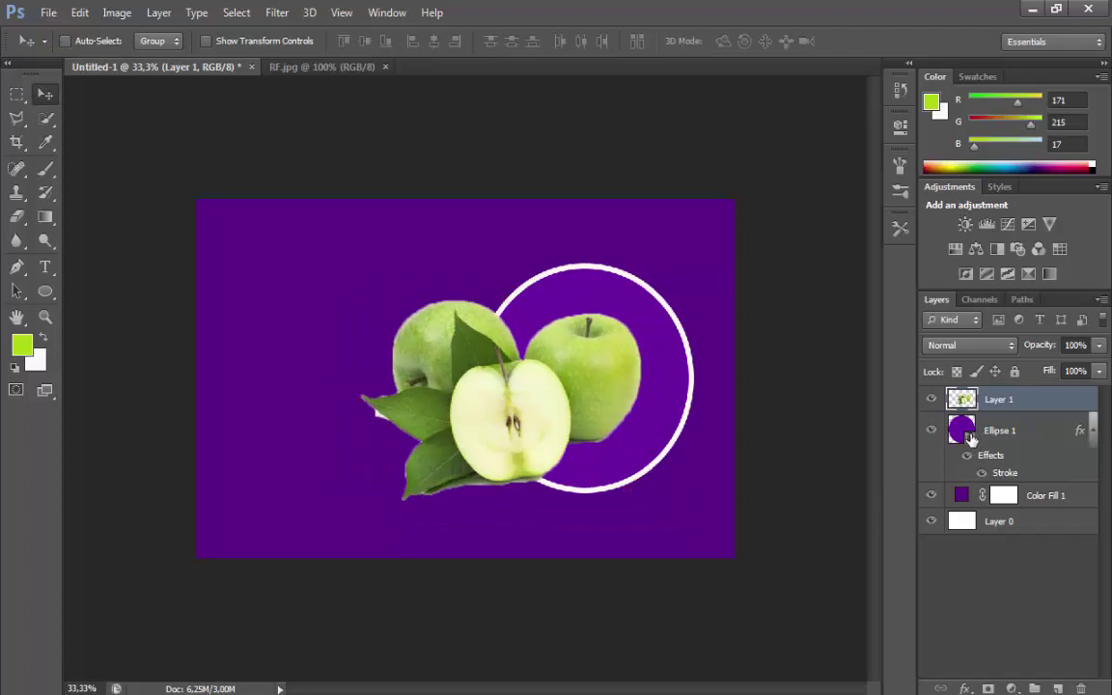
- Recolor the circle's fill to green #abbe4a, sampled from the whole apple in front of it
{"action": "double_click", "coordinate": [970, 434]}
{"action": "left_click", "coordinate": [612, 390]}
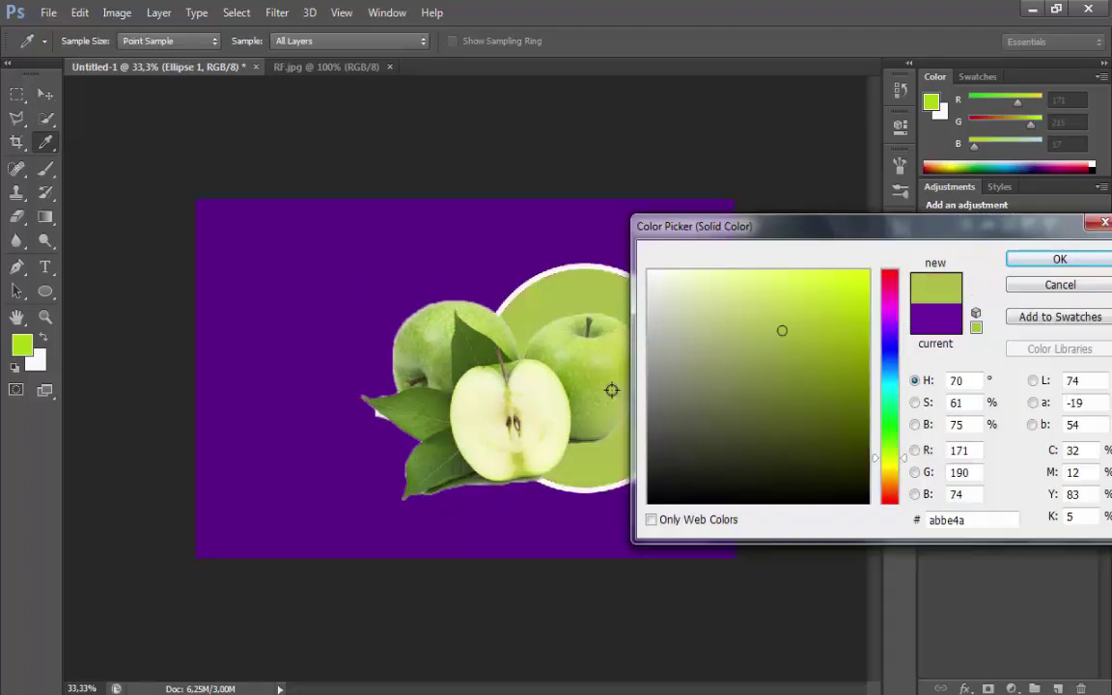
{"action": "left_click", "coordinate": [1059, 269]}
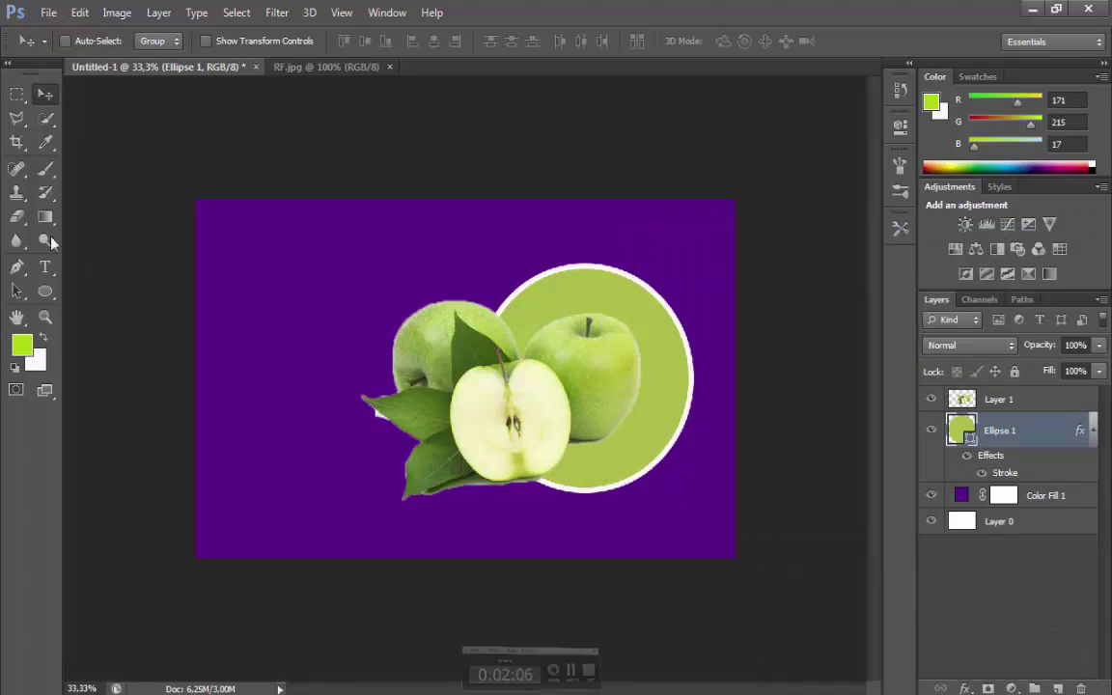
- Add the text "YAGURT SCRT" in yellow Verdana Bold 10 pt on the purple background beside the apples
{"action": "left_click", "coordinate": [256, 343]}
{"action": "type", "text": "Y"}
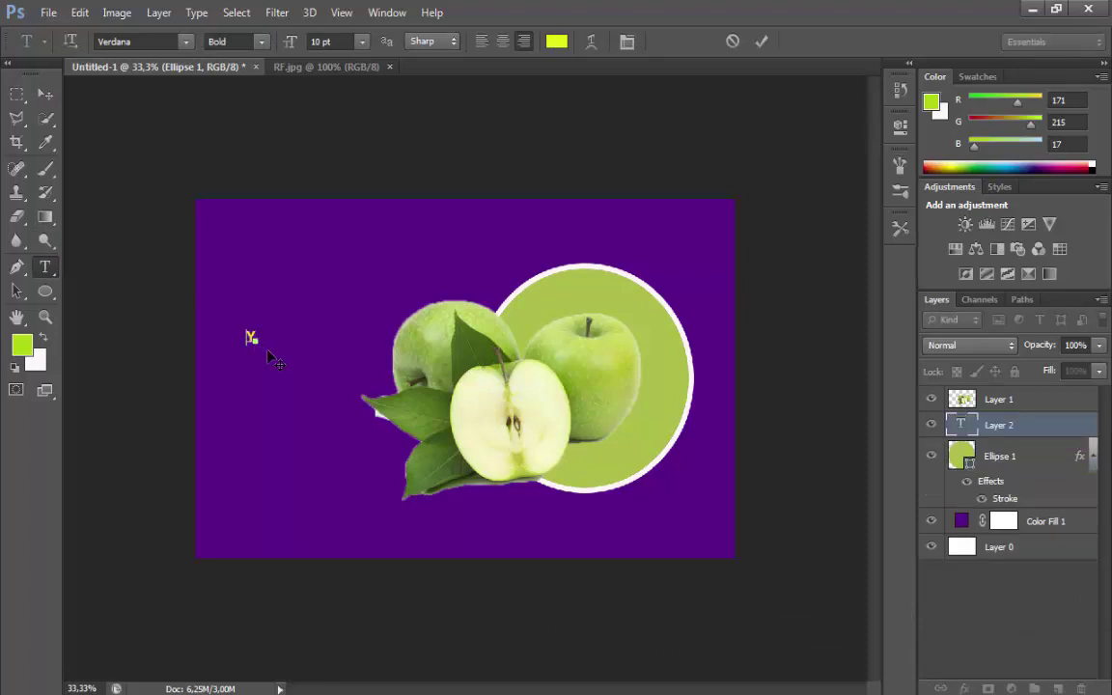
{"action": "type", "text": "AGURT S"}
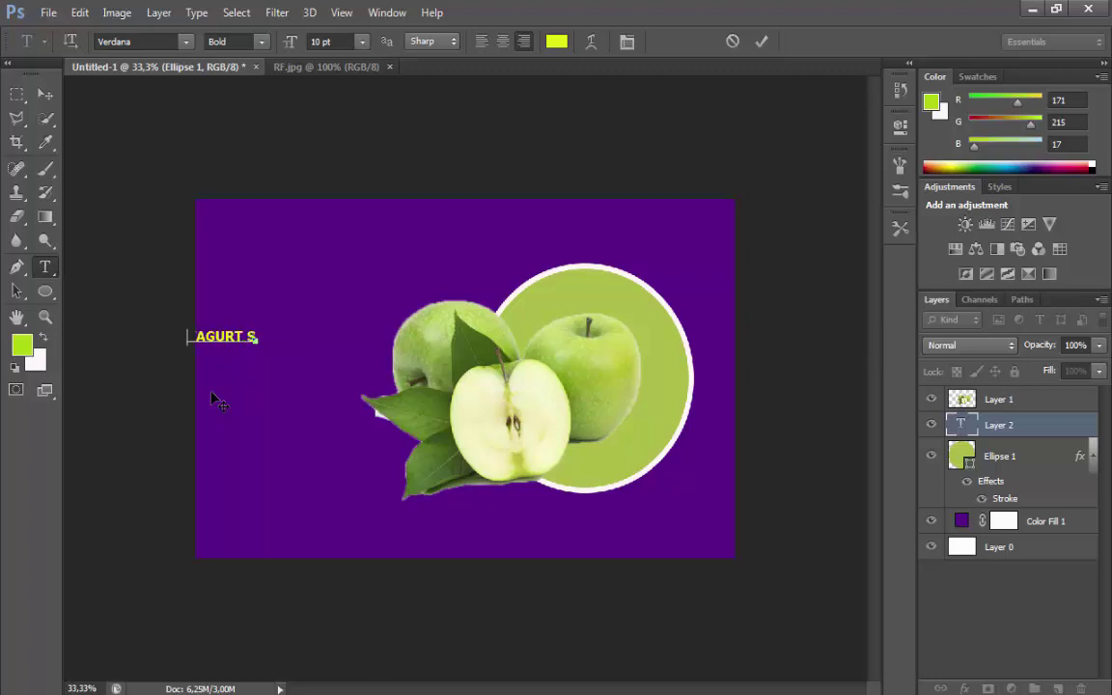
{"action": "type", "text": "CRT"}
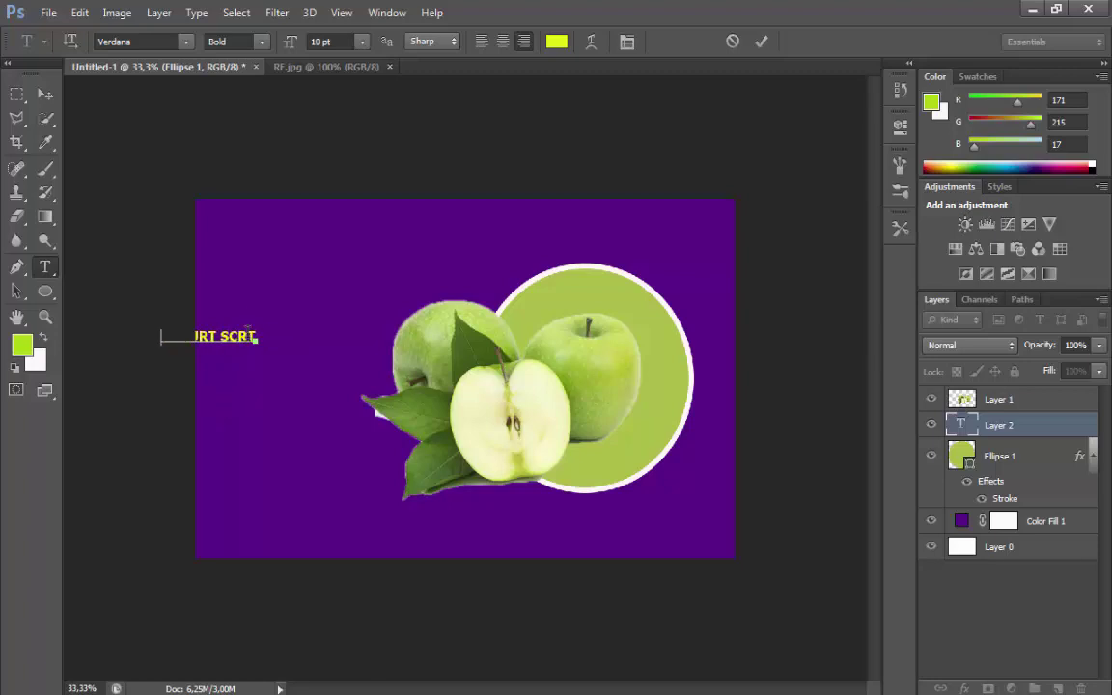
{"action": "double_click", "coordinate": [238, 335]}
{"action": "left_click", "coordinate": [170, 40]}
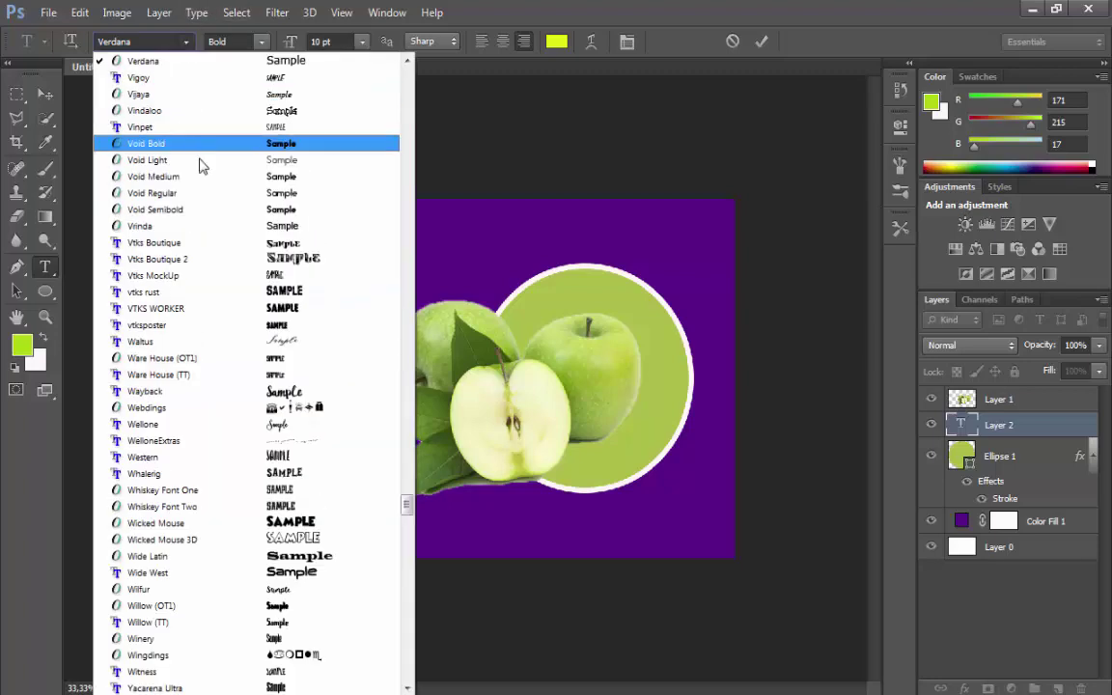
{"action": "left_click", "coordinate": [479, 147]}
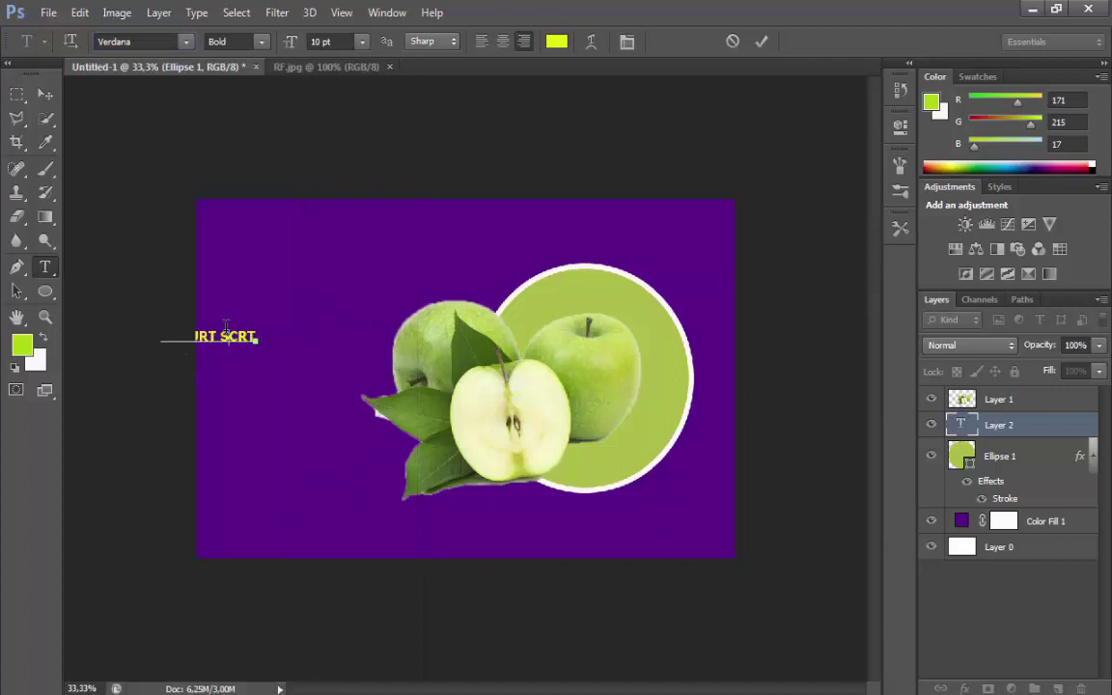
- Scale the YAGURT SCRT title to about 280% width and 337% height and place it above the apples
{"action": "key", "text": "ctrl+a"}
{"action": "left_click", "coordinate": [79, 12]}
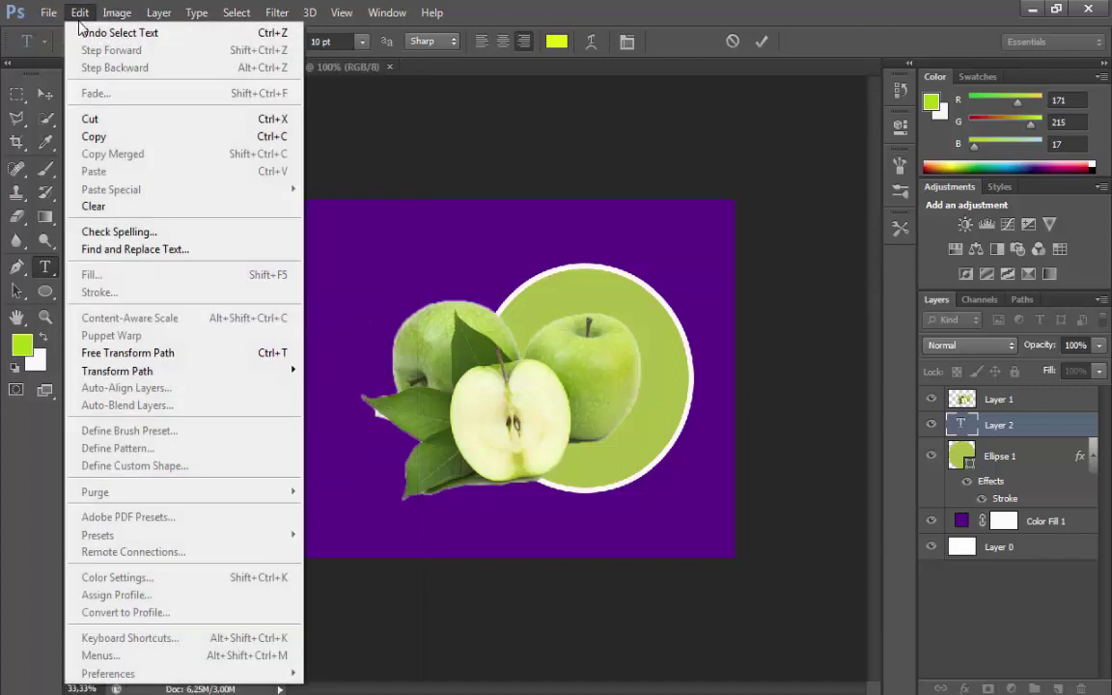
{"action": "left_click", "coordinate": [120, 352]}
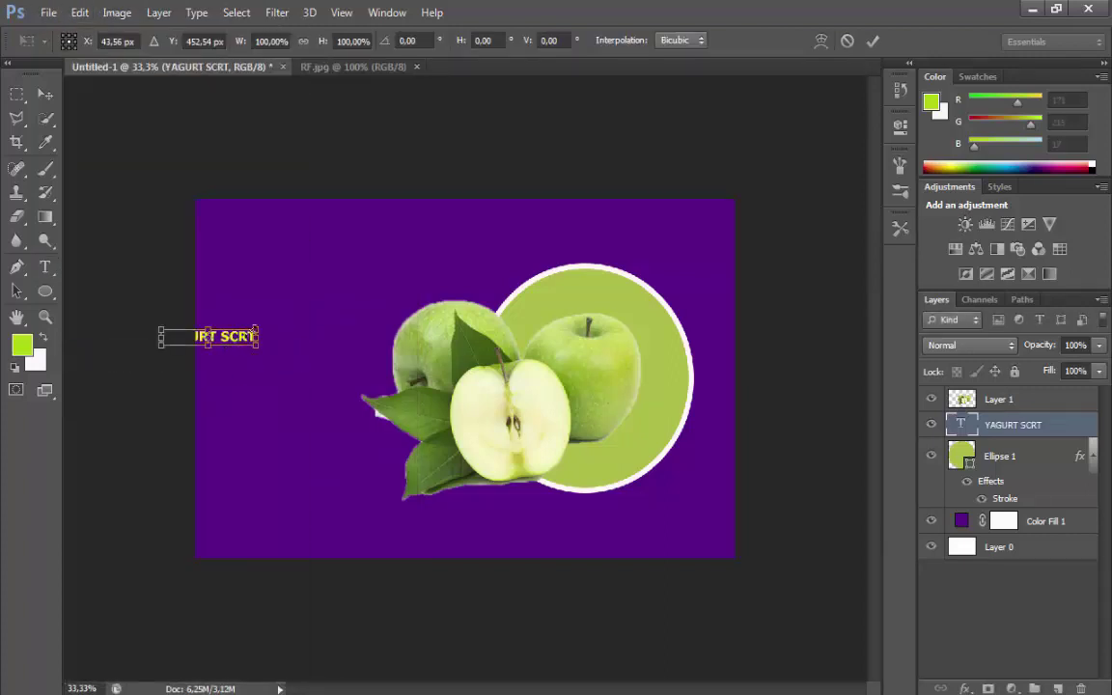
{"action": "left_click_drag", "start_coordinate": [309, 376], "coordinate": [375, 391]}
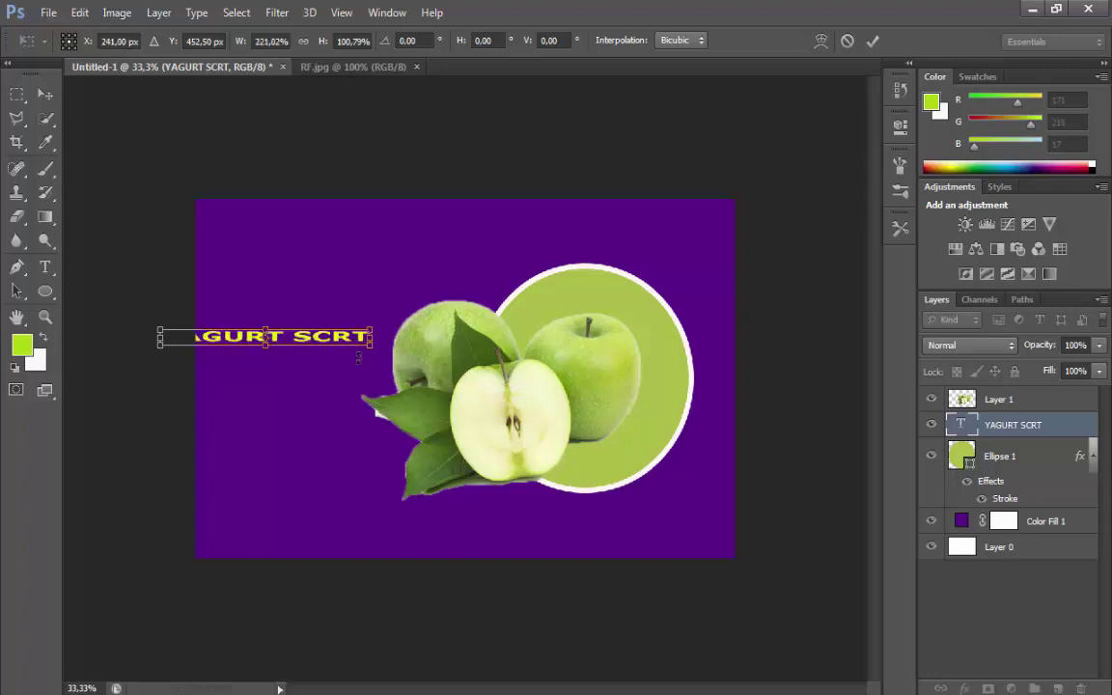
{"action": "left_click_drag", "start_coordinate": [372, 345], "coordinate": [485, 288]}
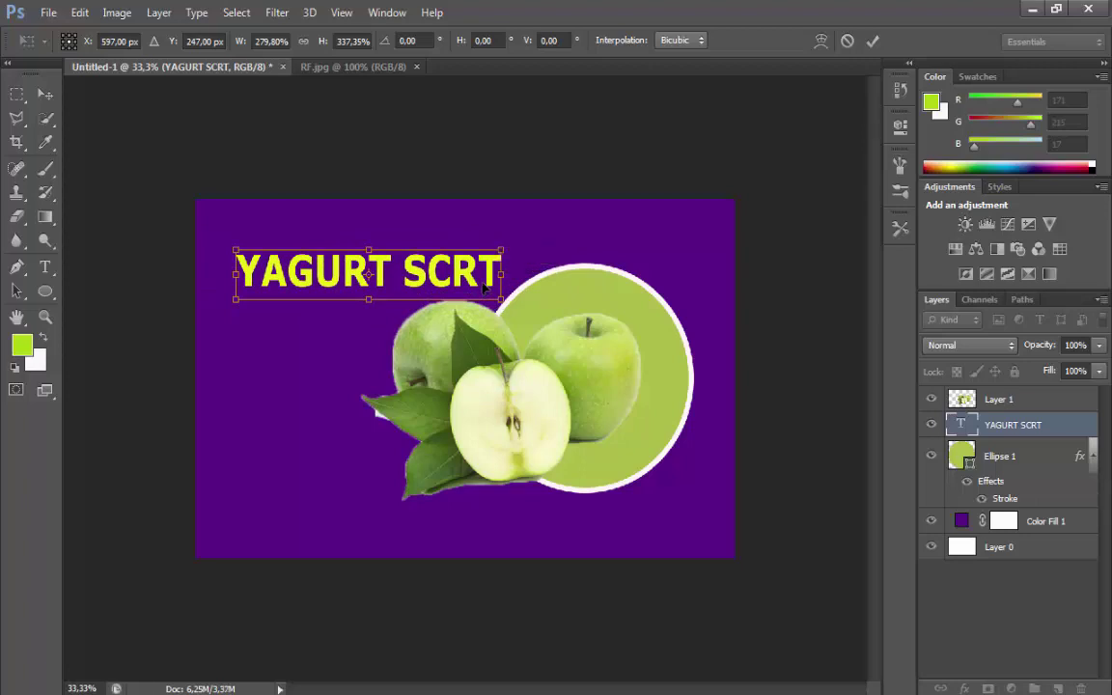
{"action": "key", "text": "Return"}
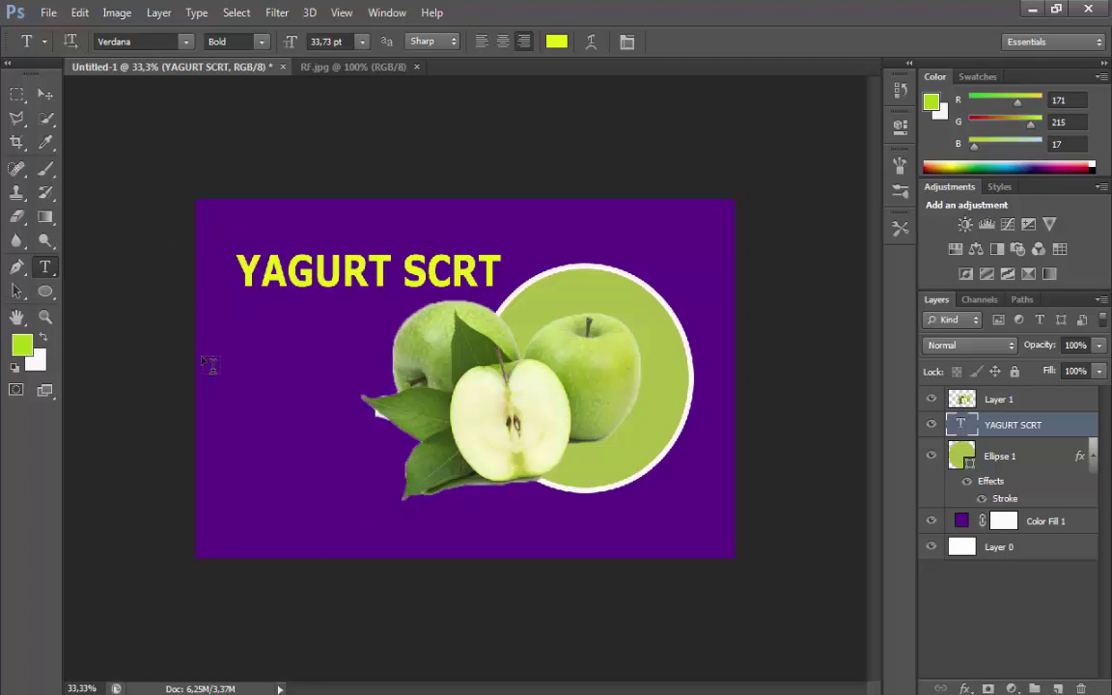
- Paste the tagline "Premier pionnier de la qualité" as a new text layer and color it near-white #fbfdf5
{"action": "left_click", "coordinate": [274, 363]}
{"action": "right_click", "coordinate": [275, 363]}
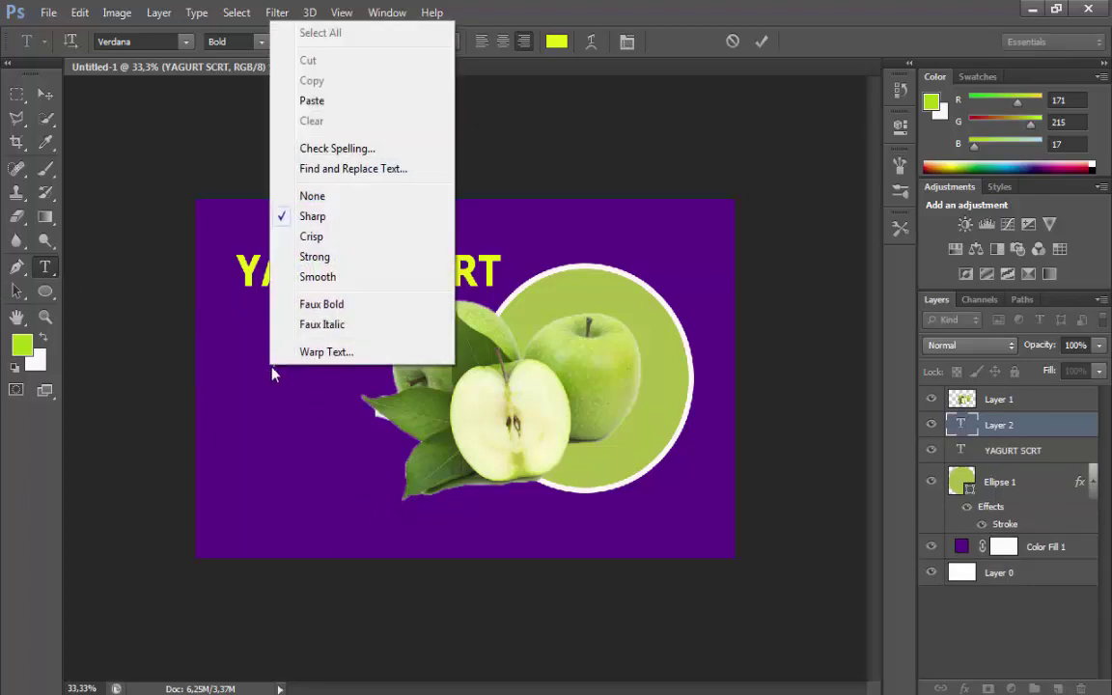
{"action": "left_click", "coordinate": [331, 98]}
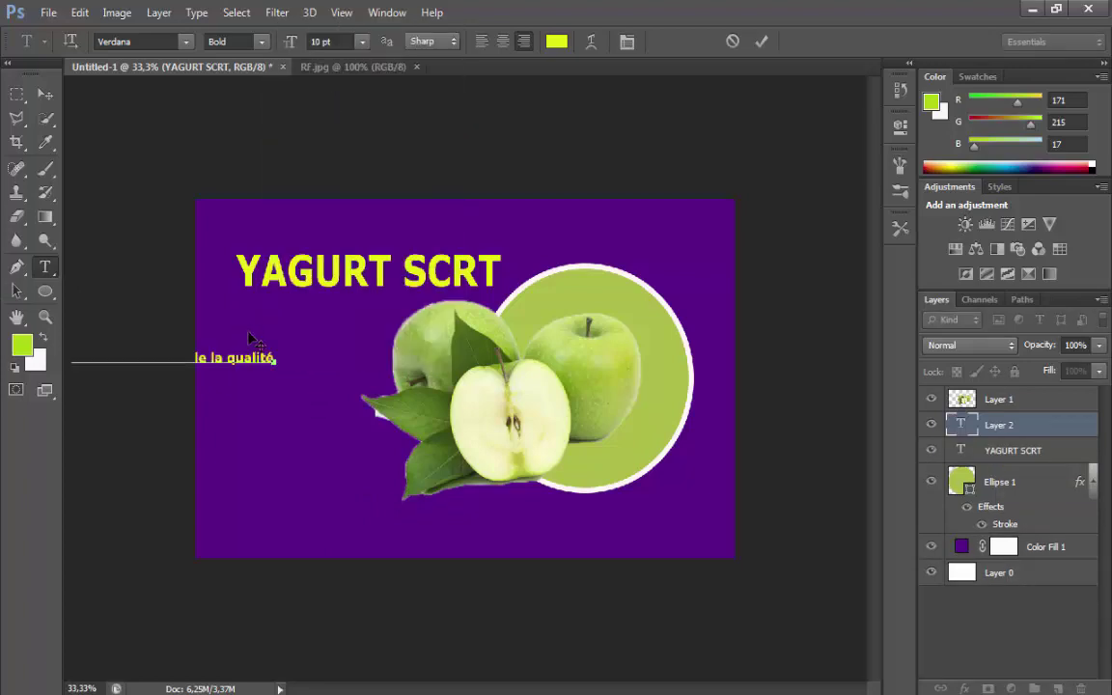
{"action": "key", "text": "ctrl+a"}
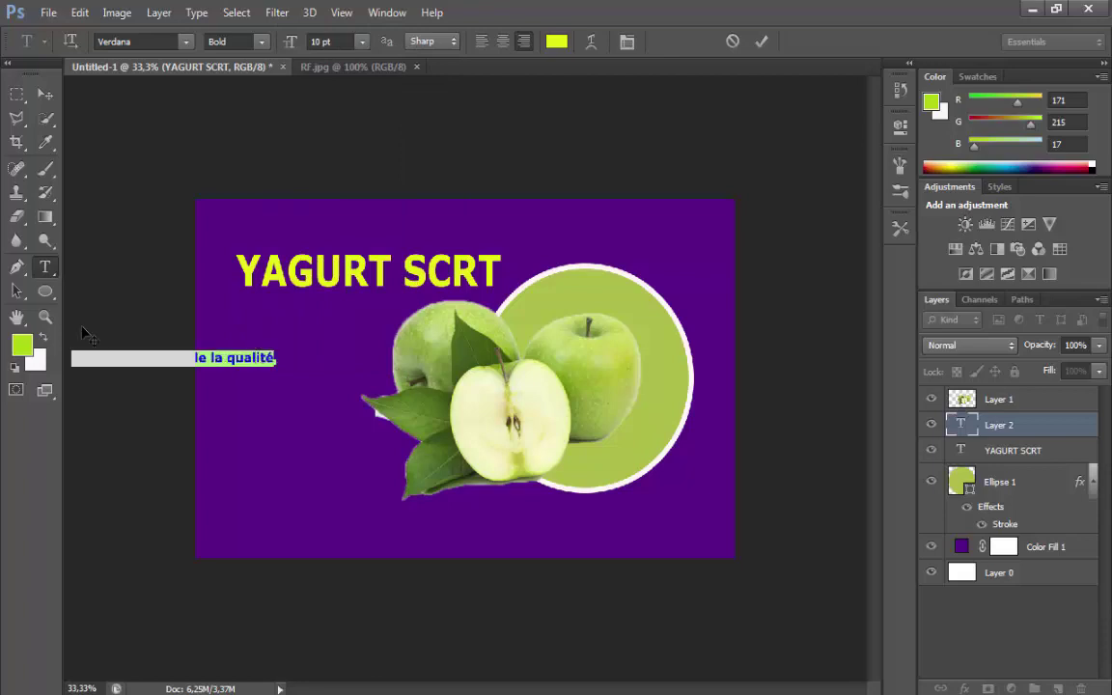
{"action": "left_click", "coordinate": [19, 345]}
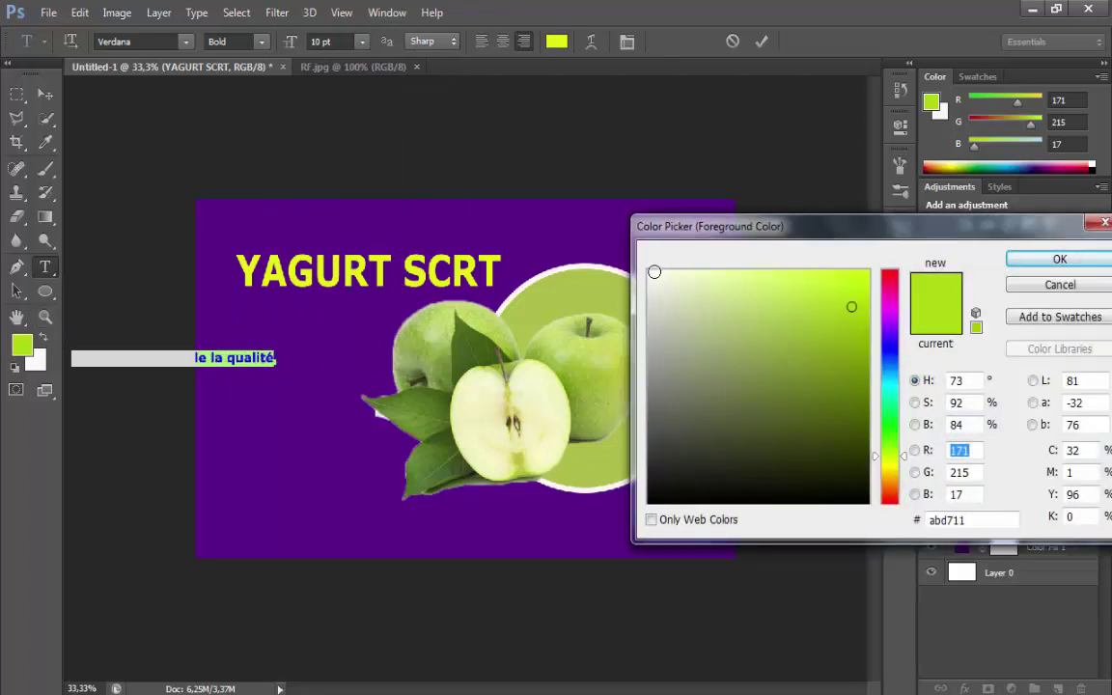
{"action": "left_click", "coordinate": [655, 272]}
{"action": "left_click", "coordinate": [1015, 258]}
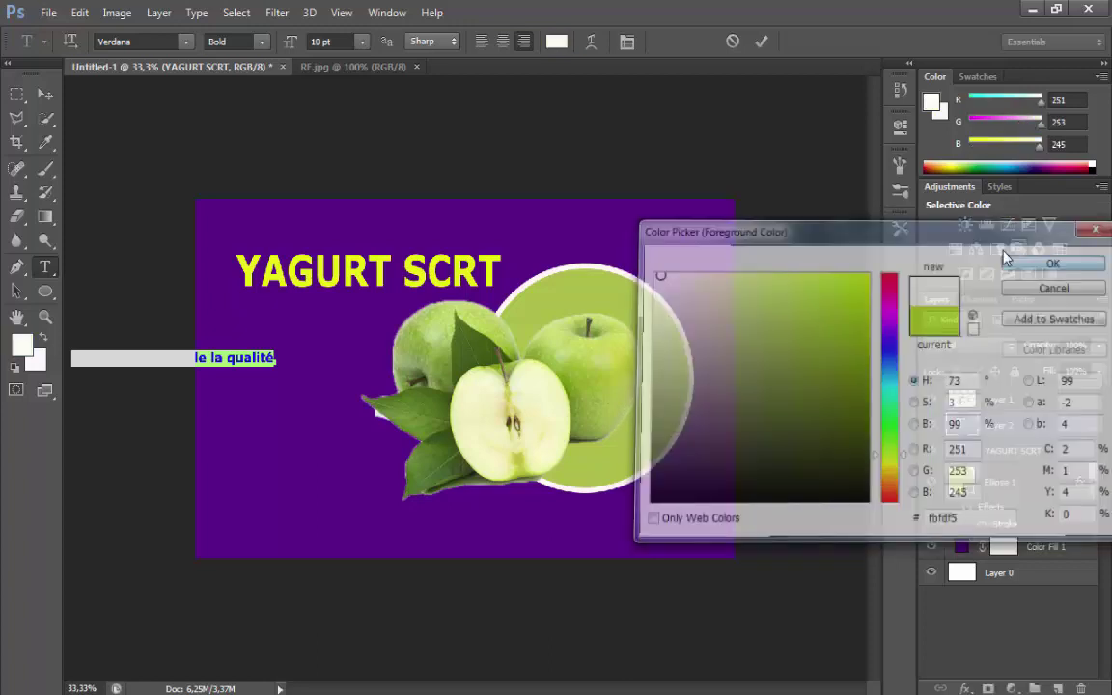
- Place the tagline directly beneath the title and scale it to about 103% width and 138% height
{"action": "left_click", "coordinate": [80, 13]}
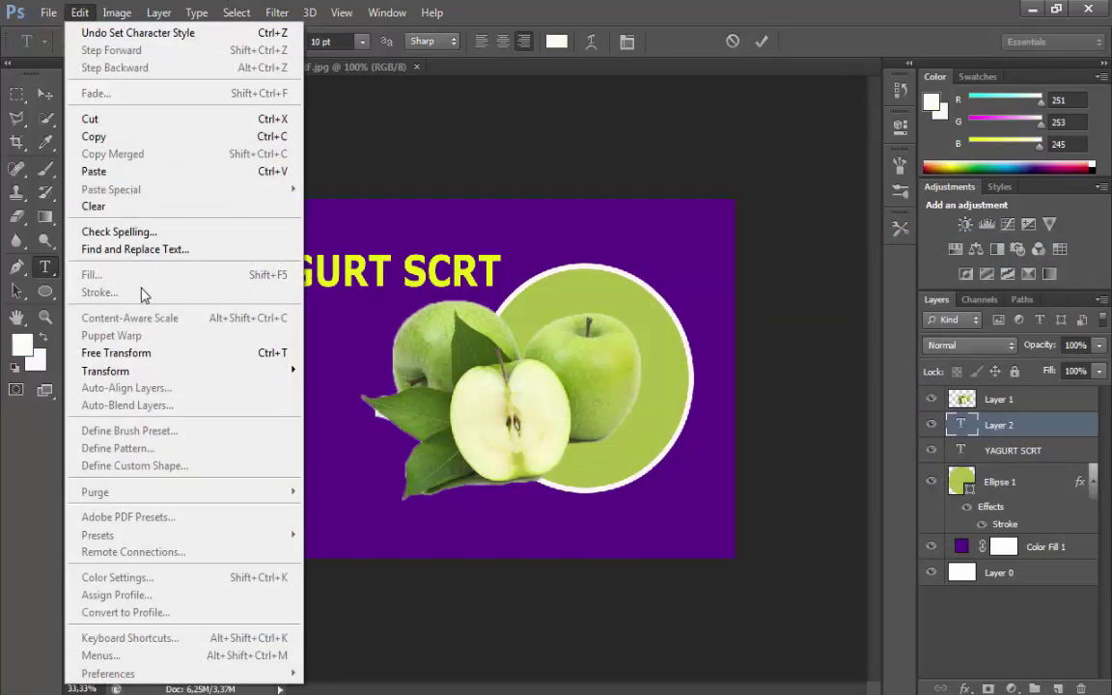
{"action": "left_click", "coordinate": [144, 352]}
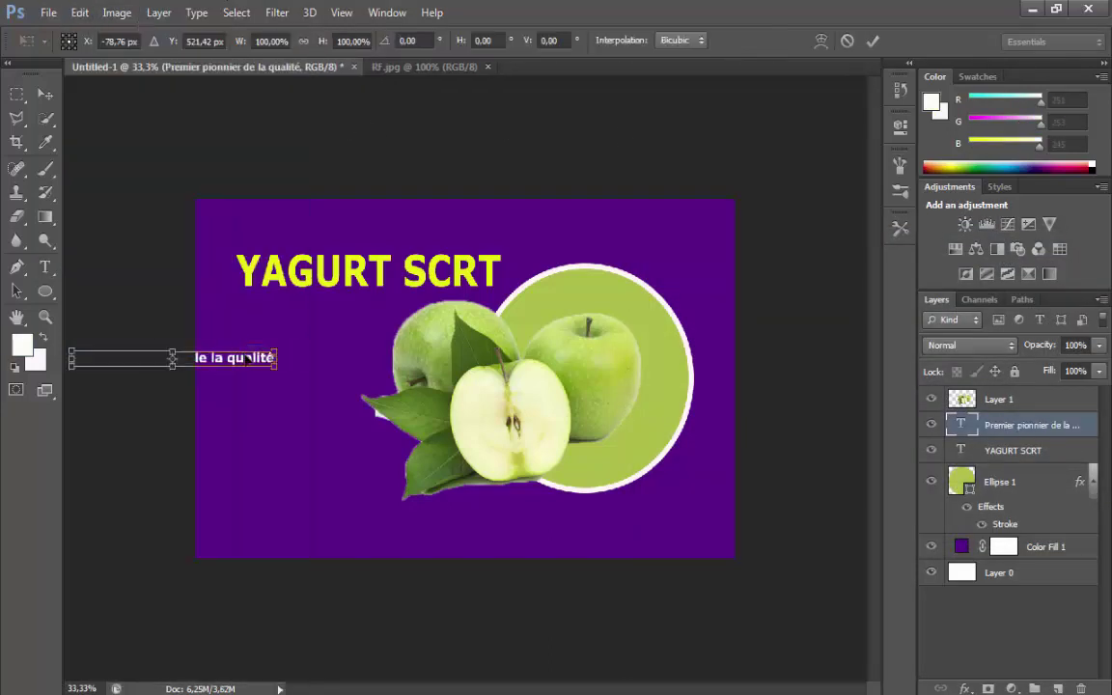
{"action": "left_click_drag", "start_coordinate": [248, 358], "coordinate": [399, 296]}
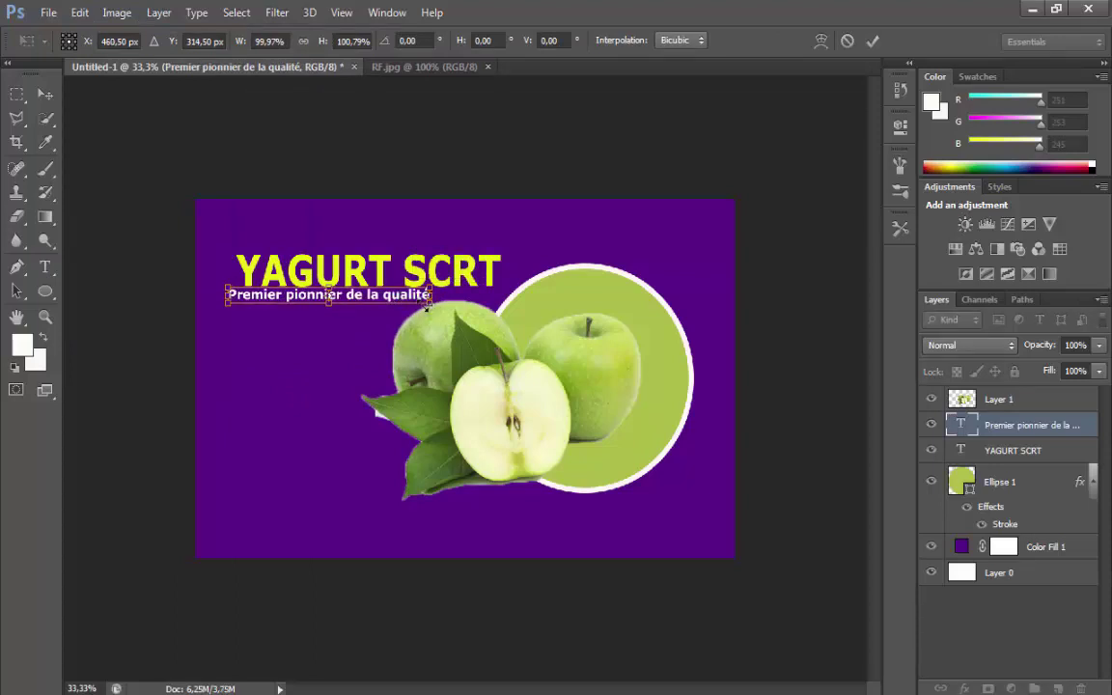
{"action": "left_click_drag", "start_coordinate": [426, 306], "coordinate": [433, 306]}
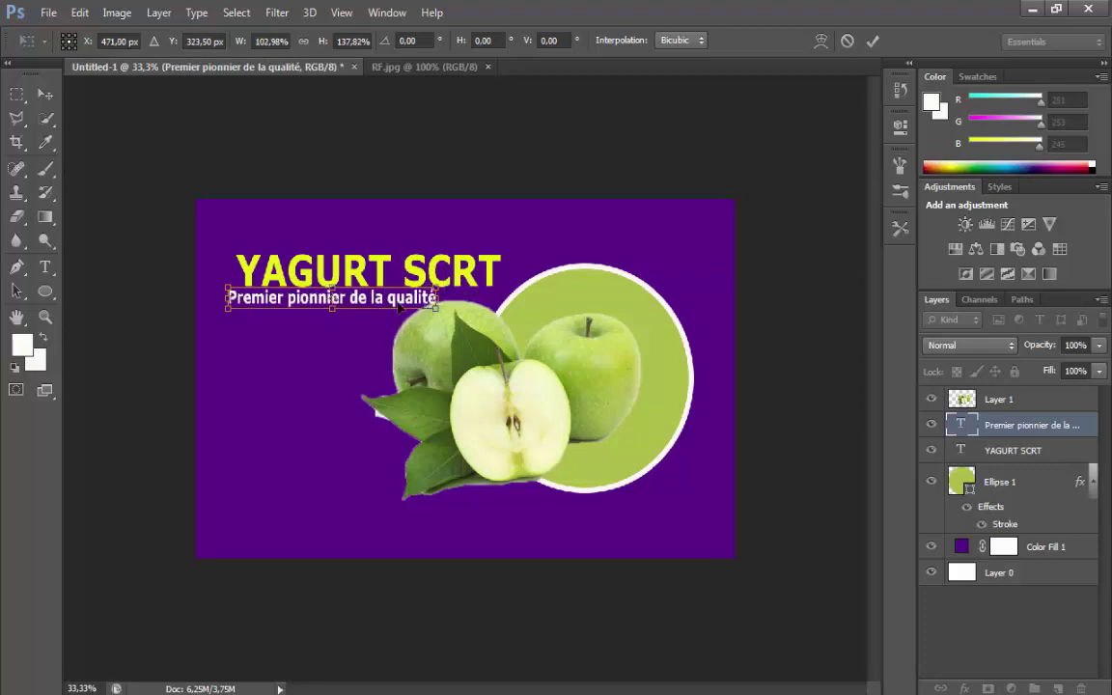
{"action": "key", "text": "Return"}
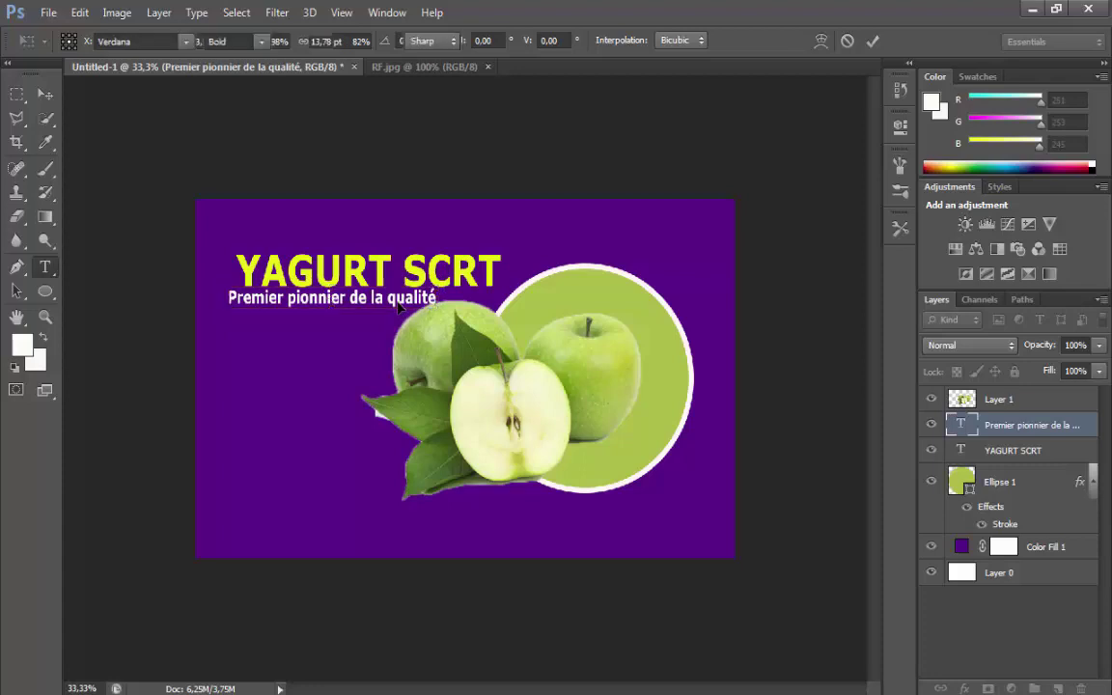
- Select the circle together with the Color Fill 1 layer and move the circle about 0.58 cm right and farther down
{"action": "left_click", "coordinate": [42, 96]}
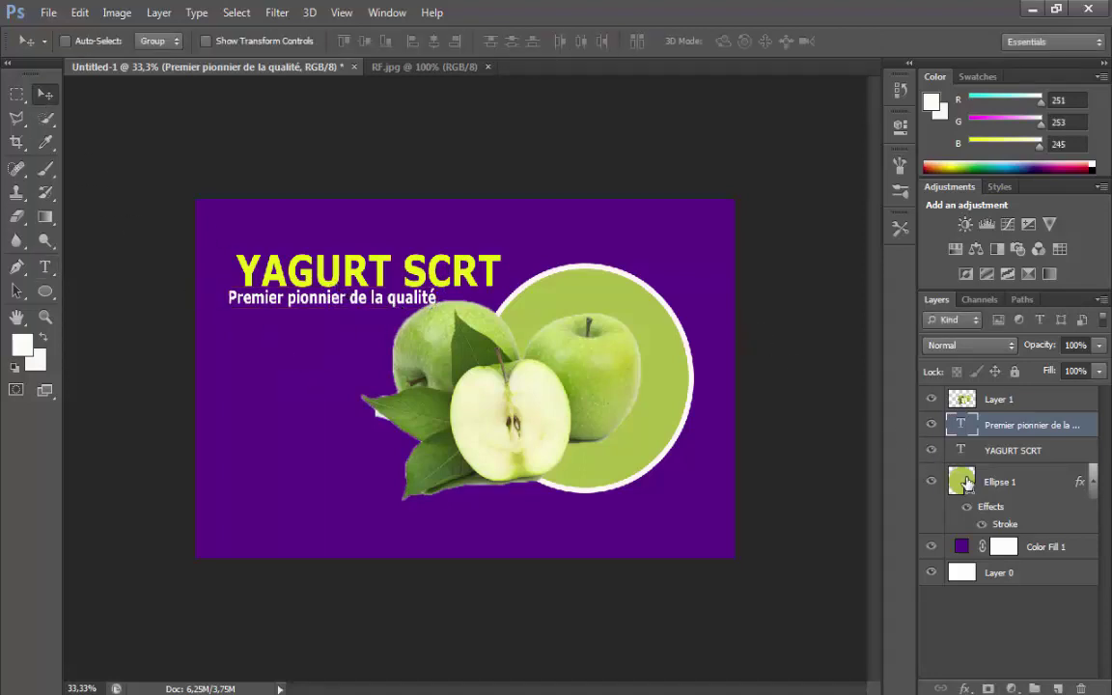
{"action": "left_click", "coordinate": [967, 482]}
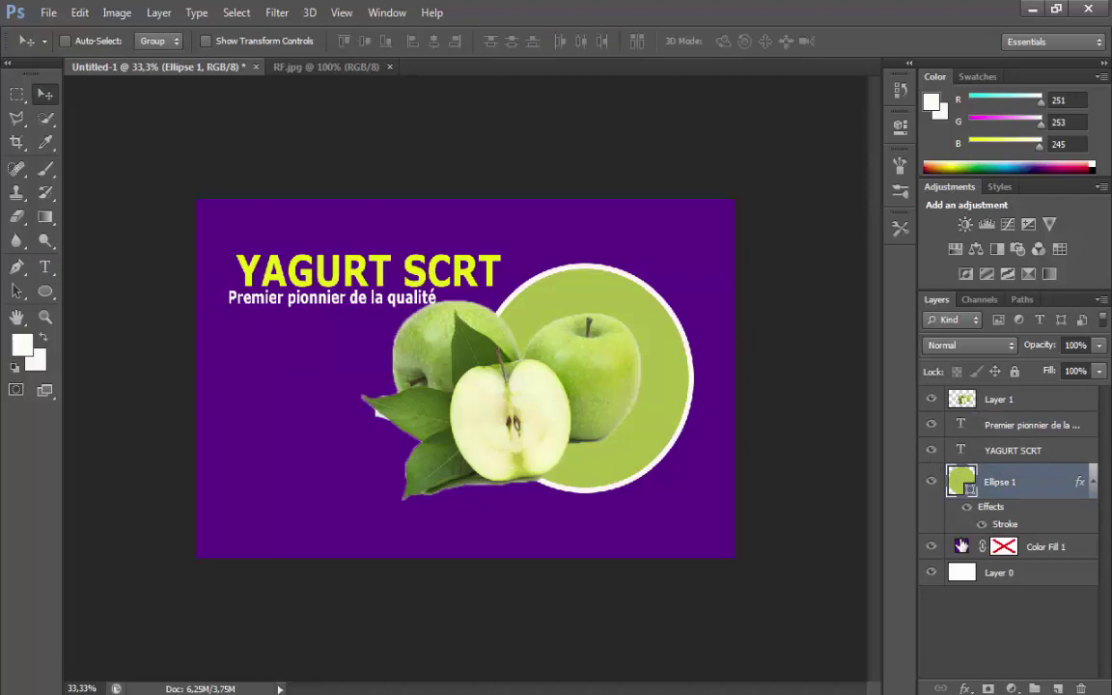
{"action": "left_click", "coordinate": [963, 548], "text": "shift"}
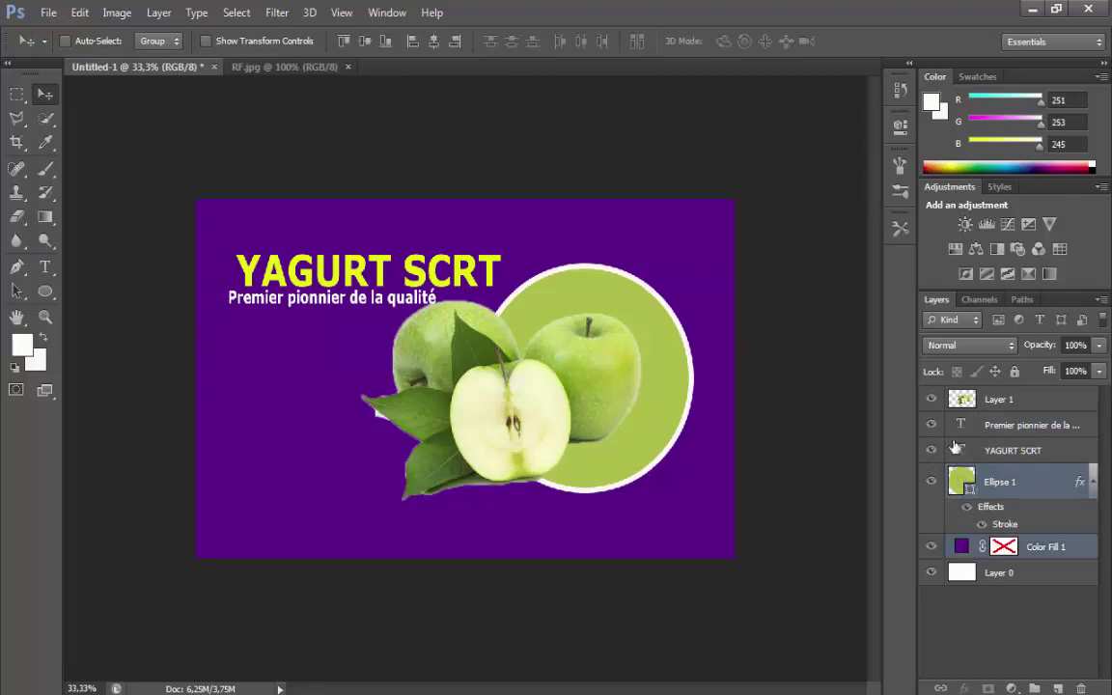
{"action": "left_click_drag", "start_coordinate": [595, 421], "coordinate": [616, 441]}
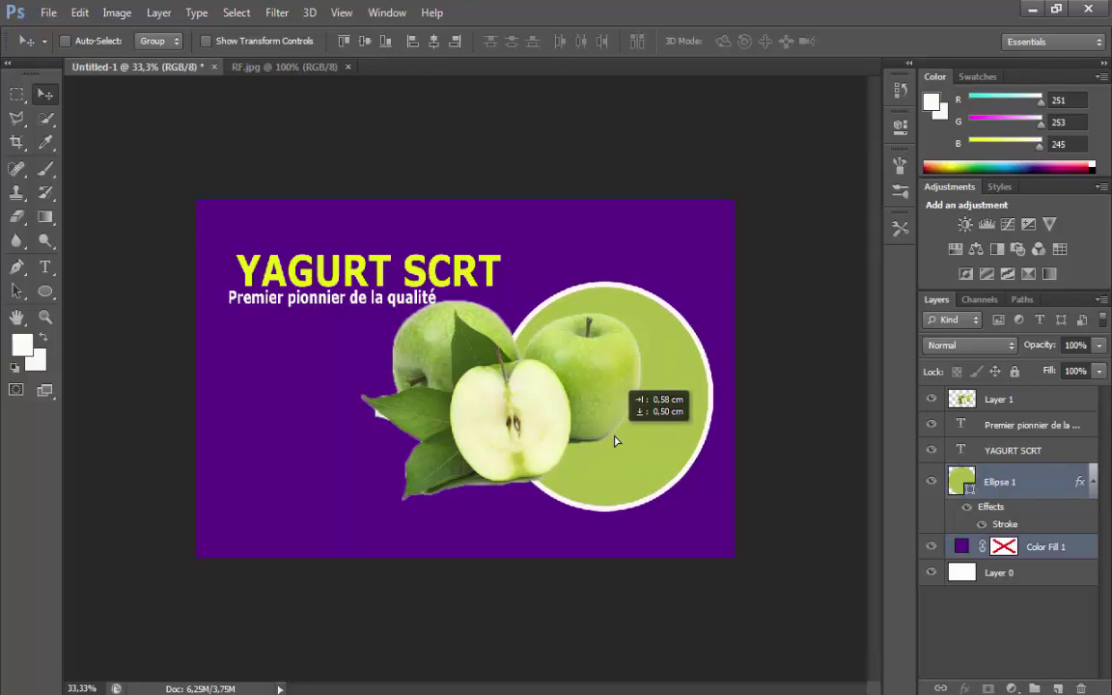
{"action": "left_click_drag", "start_coordinate": [538, 314], "coordinate": [543, 330]}
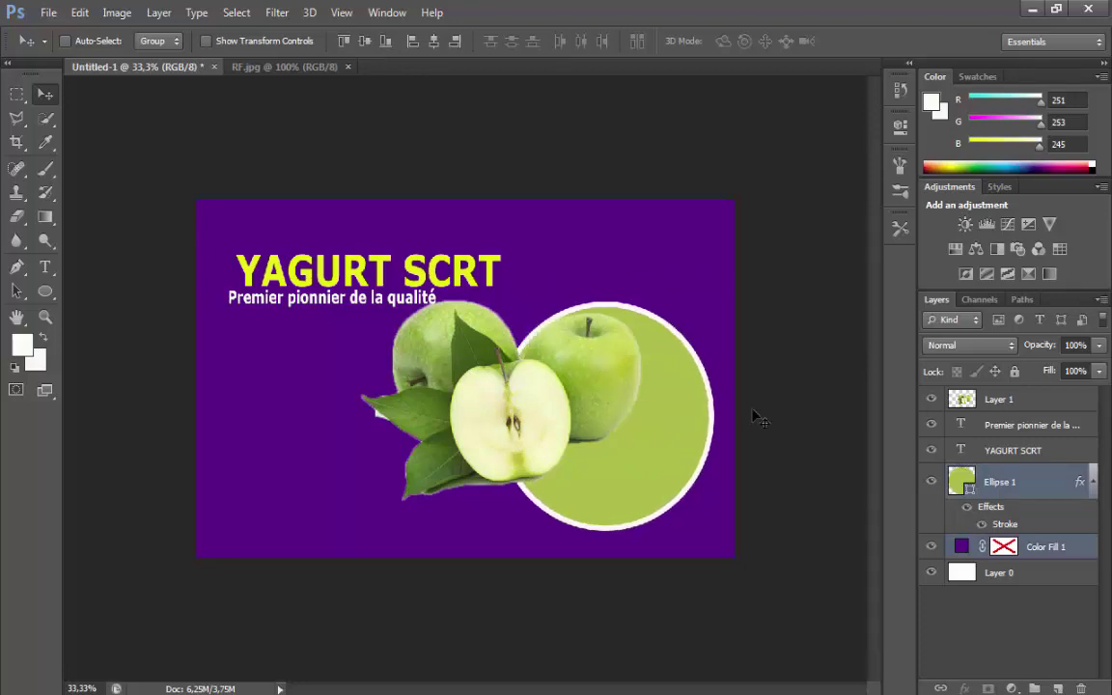
- Shift the tagline slightly right and down under the title, and move the apples lower over the circle
{"action": "left_click", "coordinate": [968, 423]}
{"action": "mouse_move", "coordinate": [657, 378]}
{"action": "left_mouse_down"}
{"action": "mouse_move", "coordinate": [660, 418]}
{"action": "mouse_move", "coordinate": [657, 365]}
{"action": "mouse_move", "coordinate": [664, 390]}
{"action": "mouse_move", "coordinate": [658, 377]}
{"action": "left_mouse_up"}
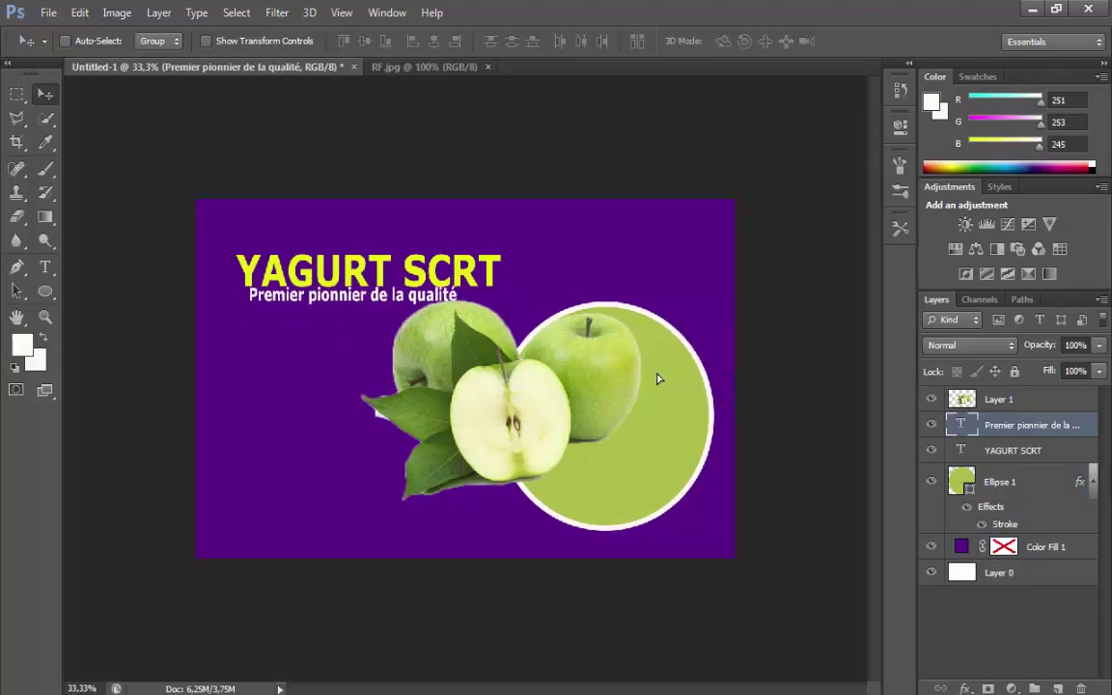
{"action": "left_click", "coordinate": [1027, 406]}
{"action": "left_click_drag", "start_coordinate": [733, 420], "coordinate": [759, 439]}
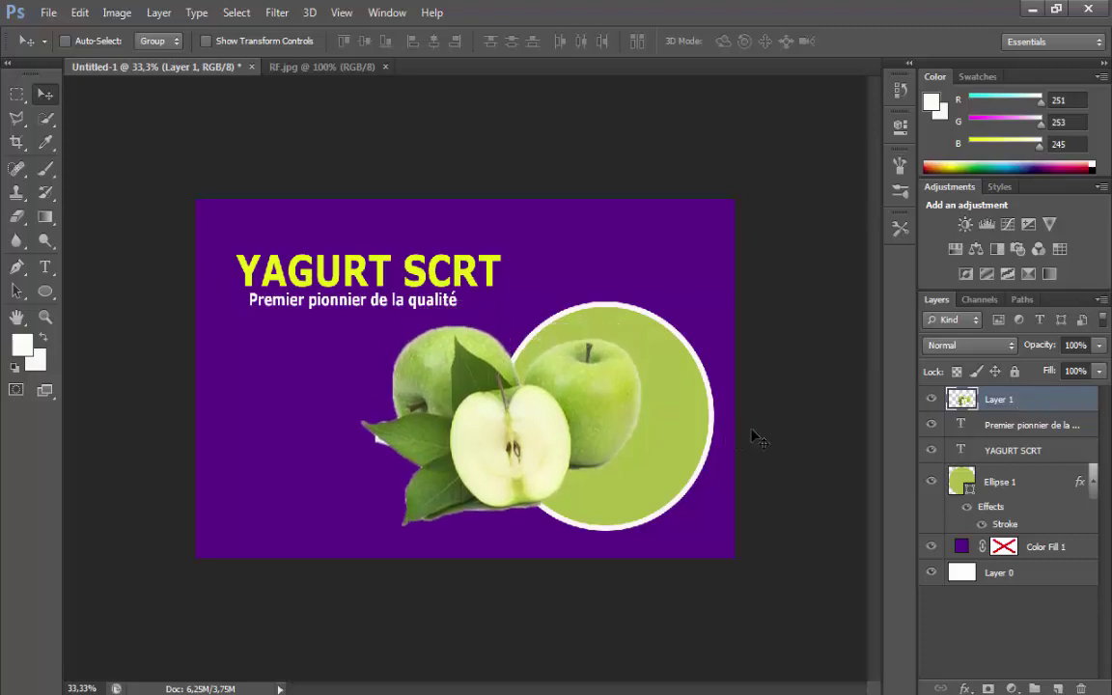
{"action": "left_click", "coordinate": [1009, 427]}
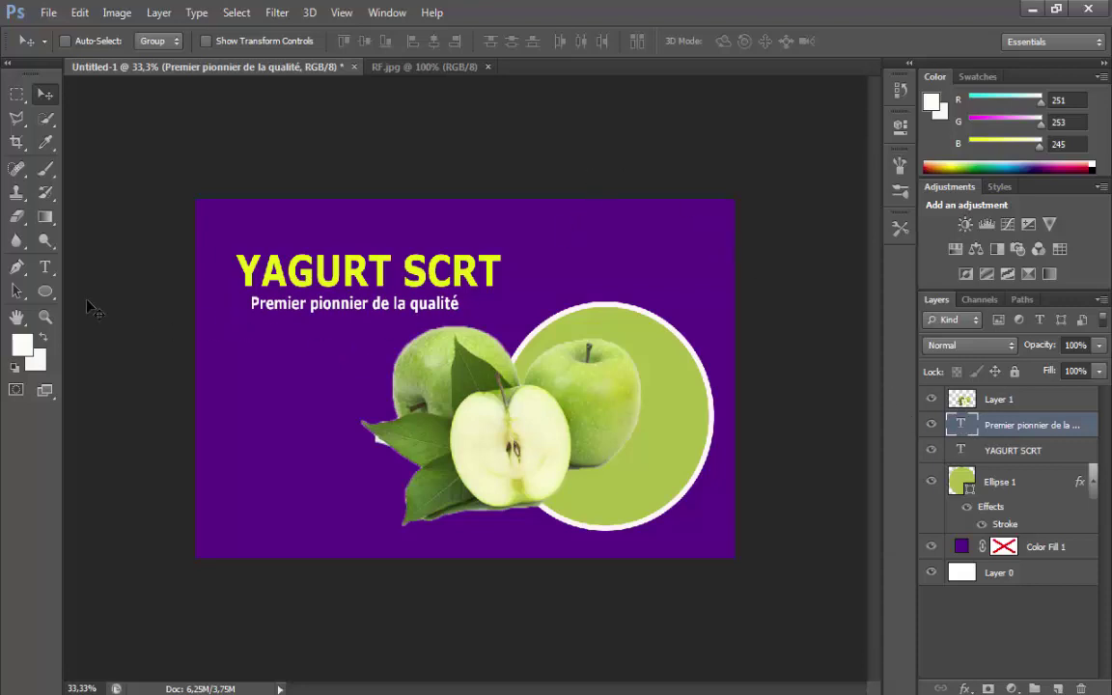
- Add the text "NEW" in Verdana Bold 10 pt above the circle and color it green #abbe4a
{"action": "left_click", "coordinate": [45, 269]}
{"action": "left_click", "coordinate": [567, 248]}
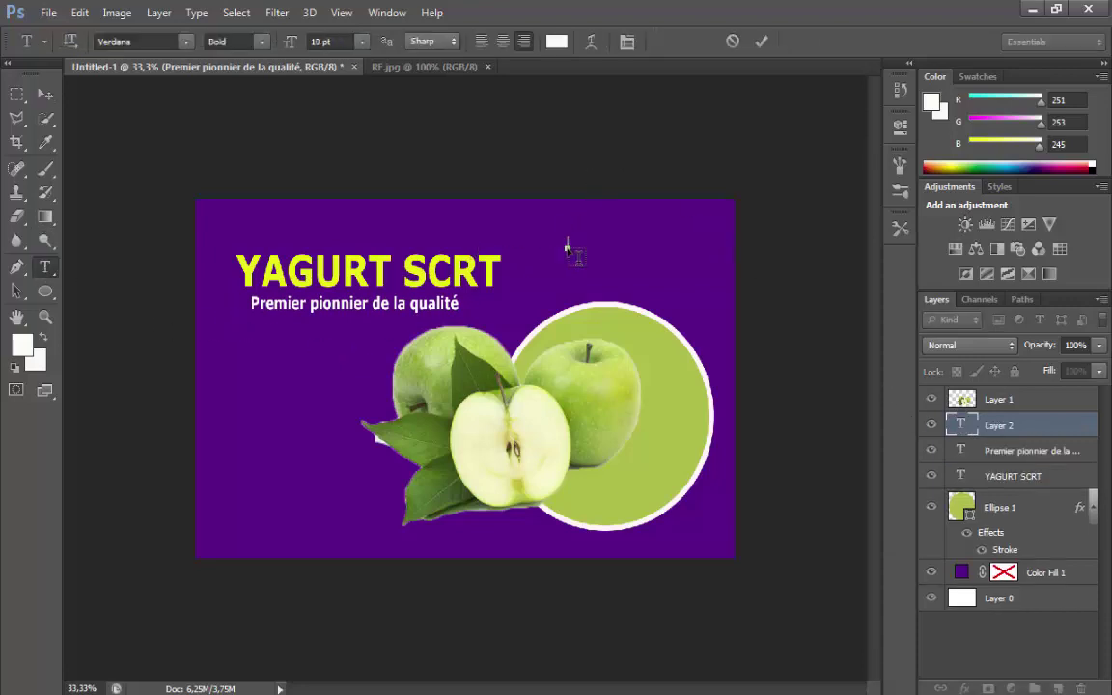
{"action": "type", "text": "NEW."}
{"action": "left_click", "coordinate": [22, 343]}
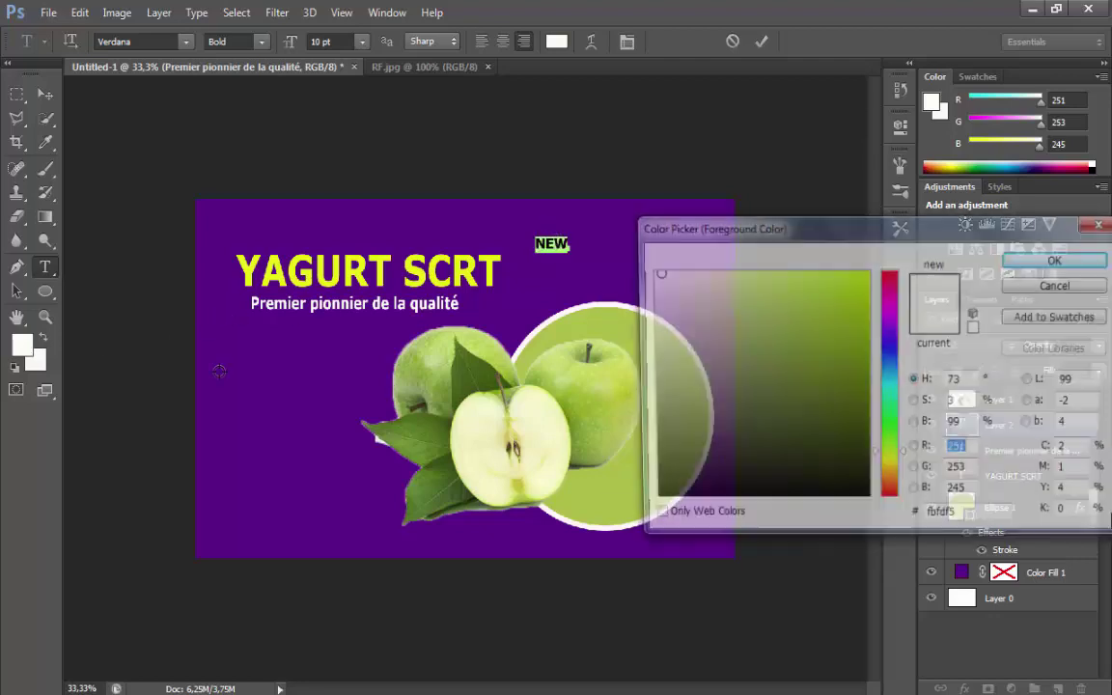
{"action": "left_click", "coordinate": [783, 331]}
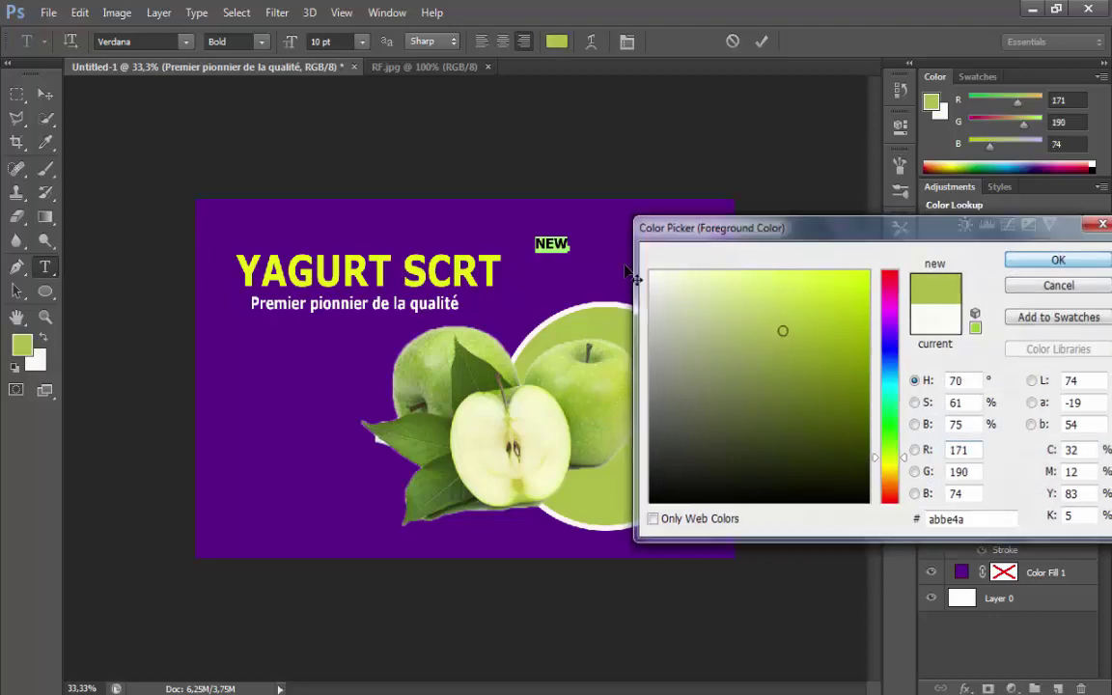
{"action": "key", "text": "Return"}
- Scale the NEW text to about 330% width and 383% height, tilt it very slightly and place it above the circle
{"action": "left_click", "coordinate": [81, 12]}
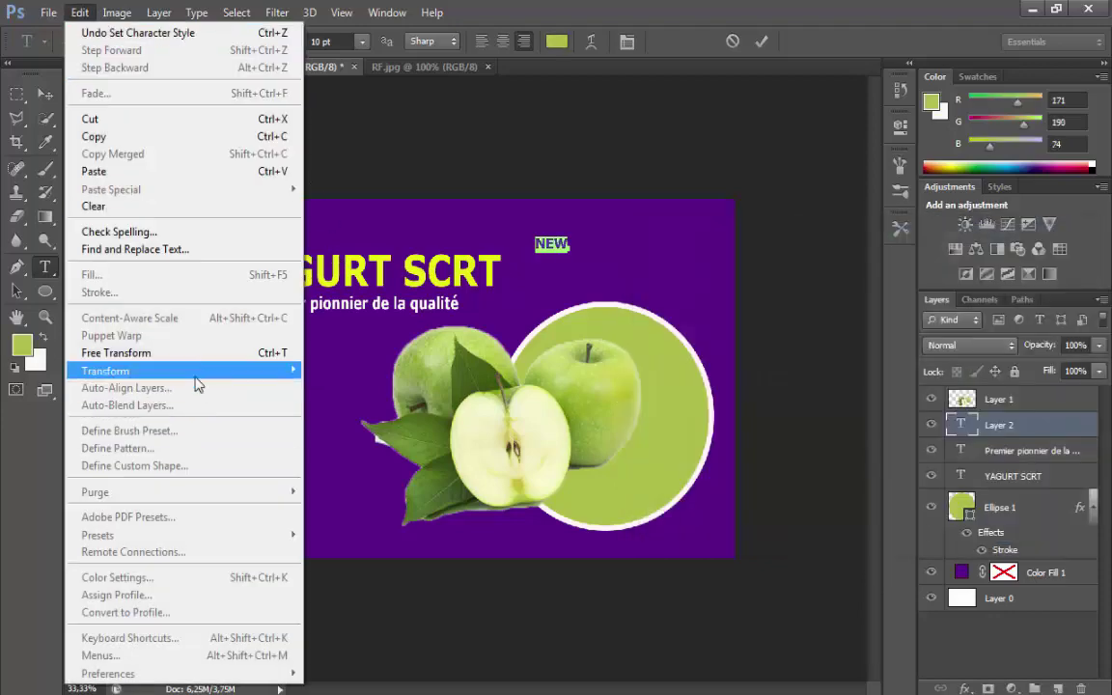
{"action": "left_click", "coordinate": [188, 354]}
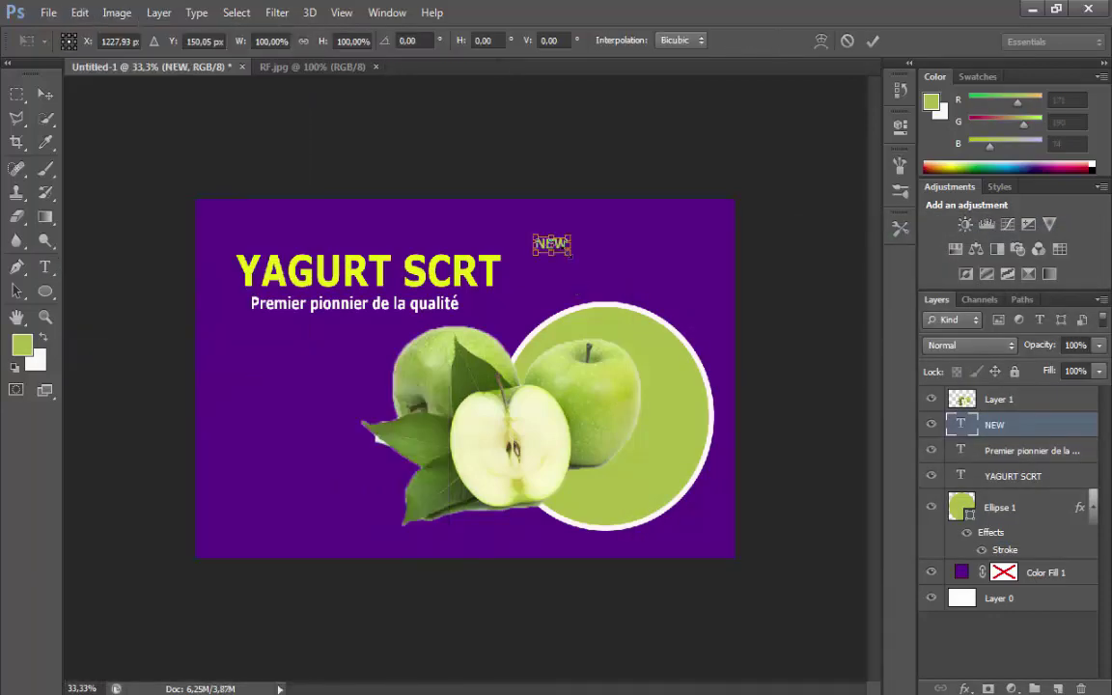
{"action": "left_click_drag", "start_coordinate": [572, 255], "coordinate": [642, 299]}
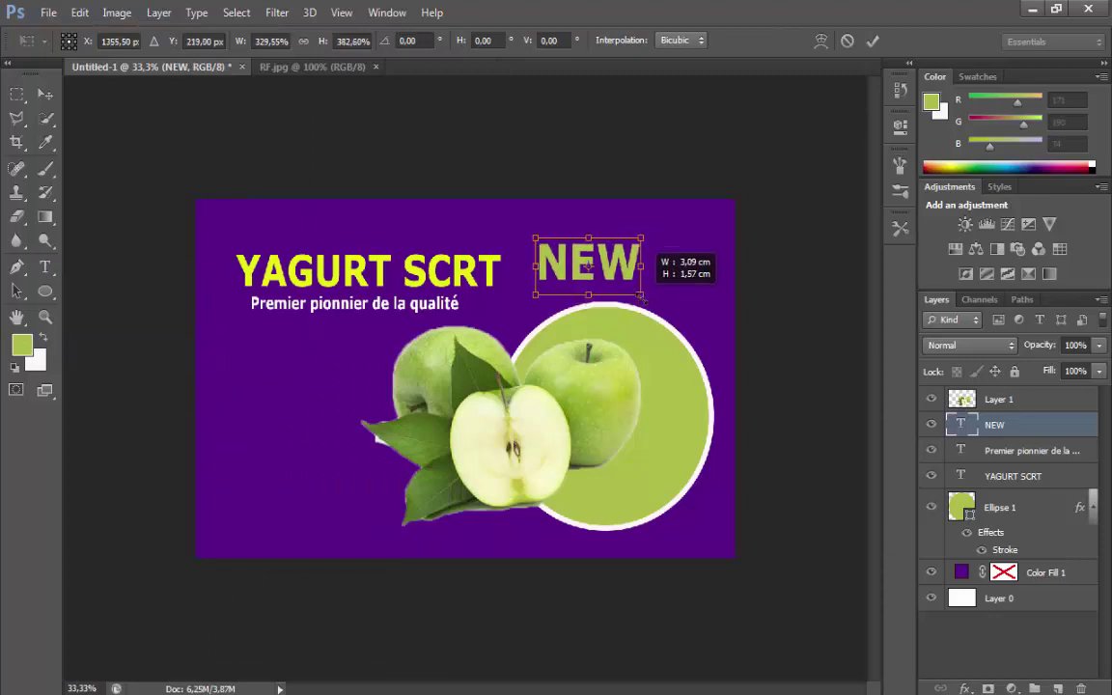
{"action": "left_click_drag", "start_coordinate": [599, 267], "coordinate": [622, 253]}
{"action": "mouse_move", "coordinate": [703, 307]}
{"action": "left_mouse_down"}
{"action": "mouse_move", "coordinate": [712, 291]}
{"action": "mouse_move", "coordinate": [695, 313]}
{"action": "left_mouse_up"}
{"action": "key", "text": "Return"}
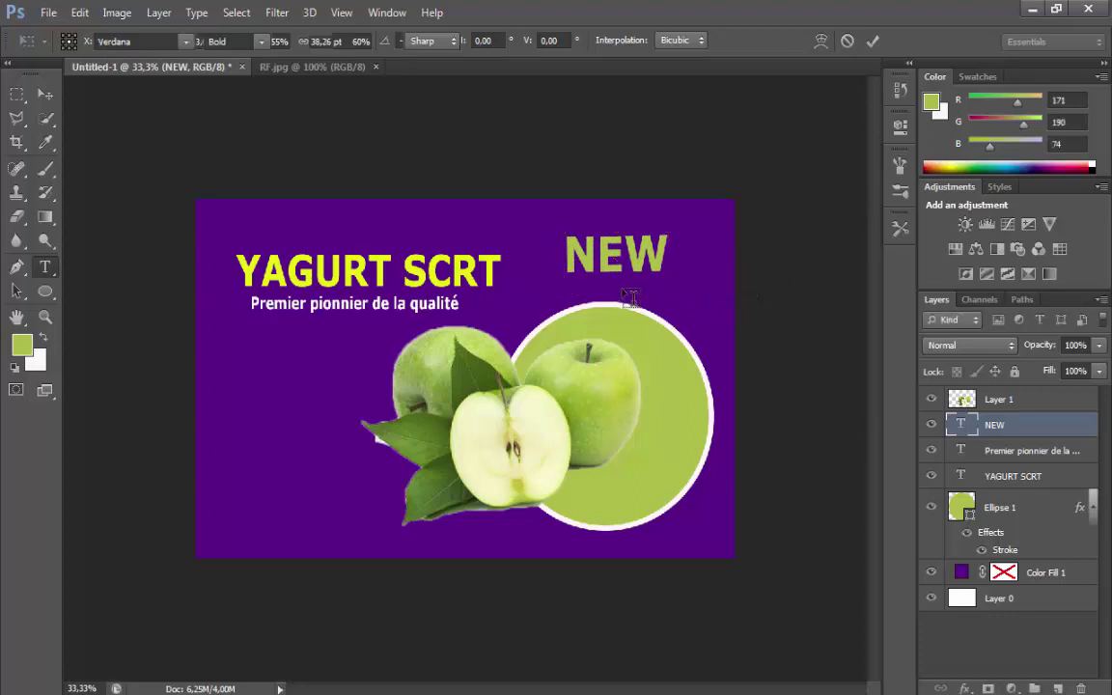
- Recolor the whole NEW text white using the background color
{"action": "double_click", "coordinate": [629, 298]}
{"action": "left_click", "coordinate": [43, 334]}
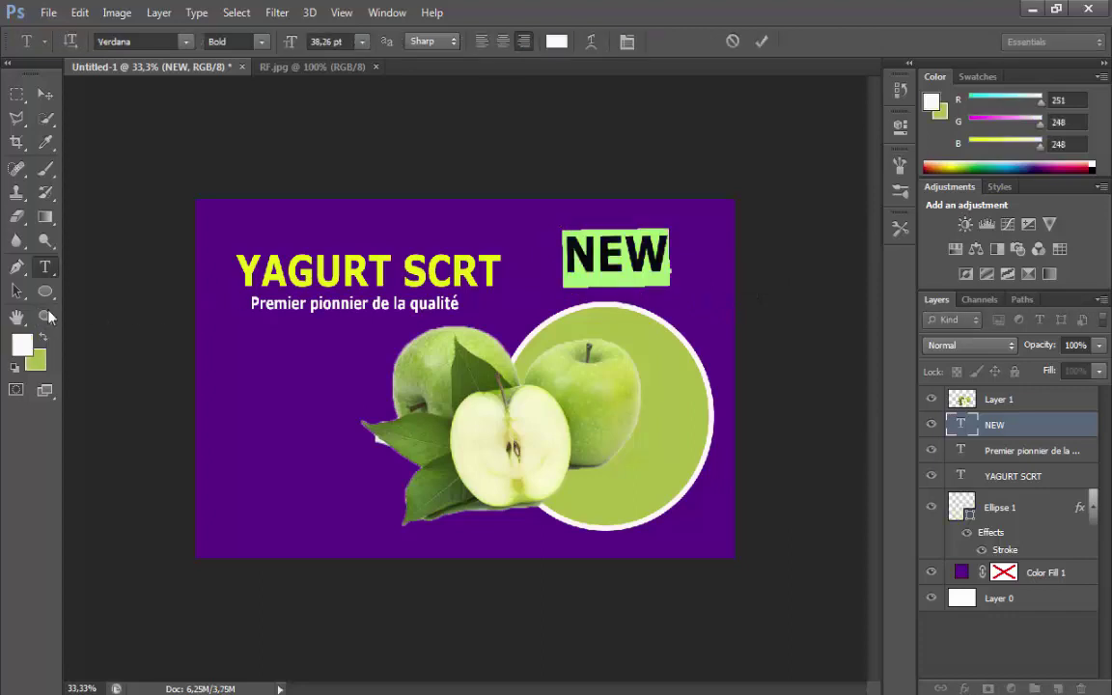
{"action": "left_click", "coordinate": [45, 93]}
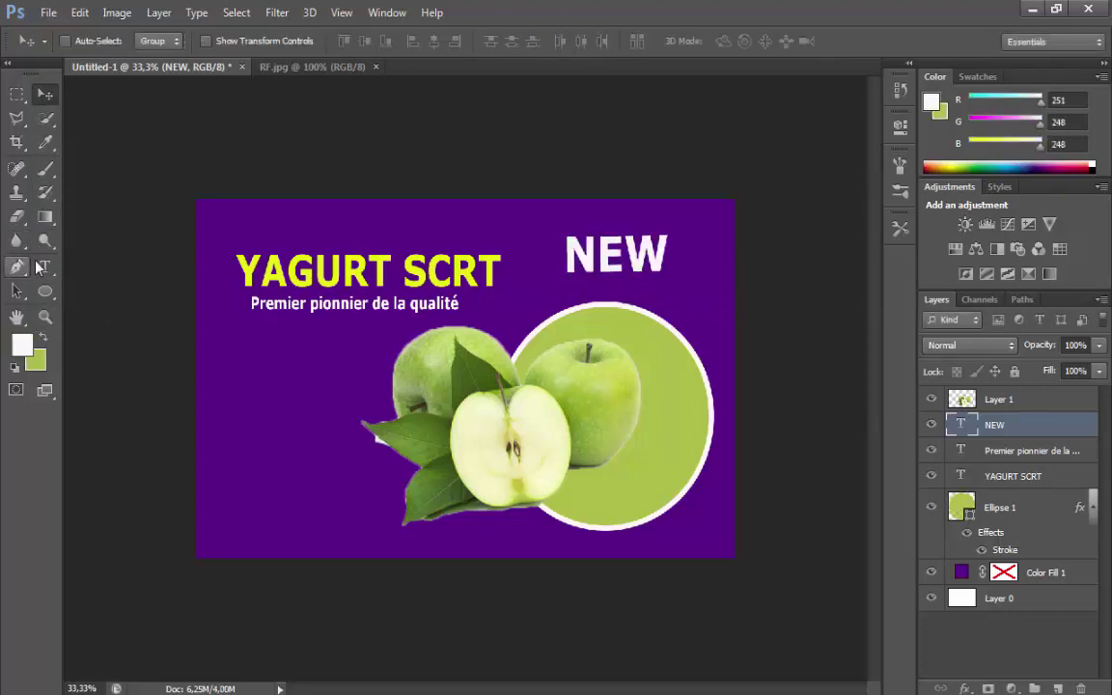
- Add the white Arabic text "الجديد" on the purple area left of and below the apples
{"action": "left_click", "coordinate": [45, 267]}
{"action": "left_click", "coordinate": [308, 505]}
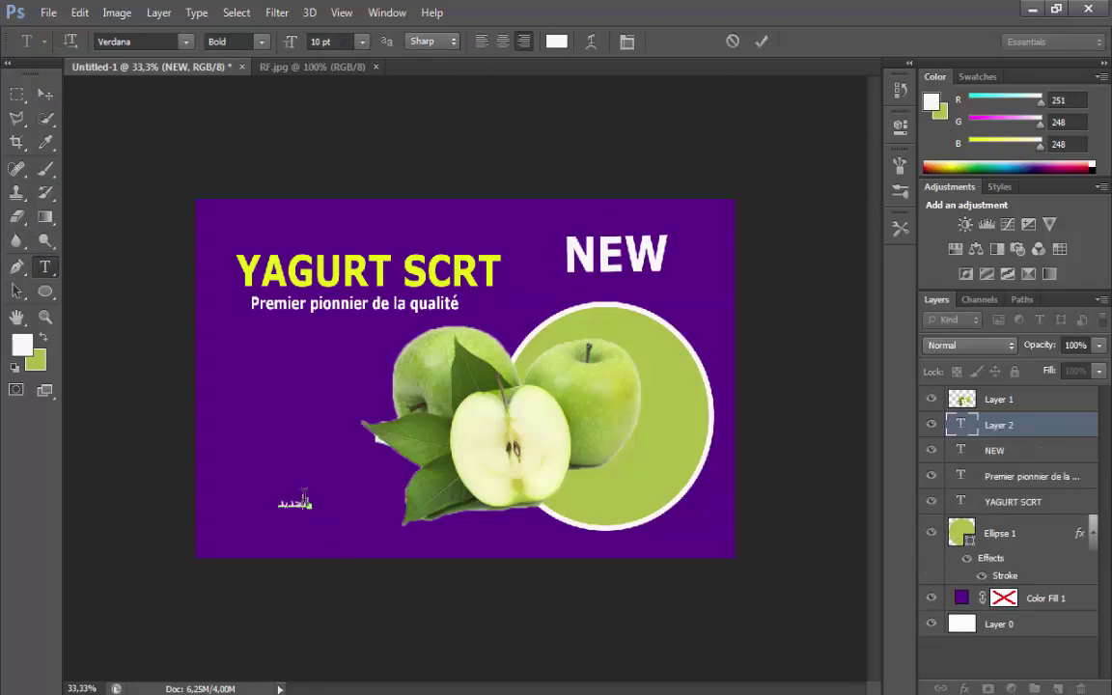
{"action": "type", "text": "الجديد"}
- Set the Arabic text to the ae_Dimnah font at 18 pt
{"action": "key", "text": "ctrl+a"}
{"action": "left_click", "coordinate": [184, 43]}
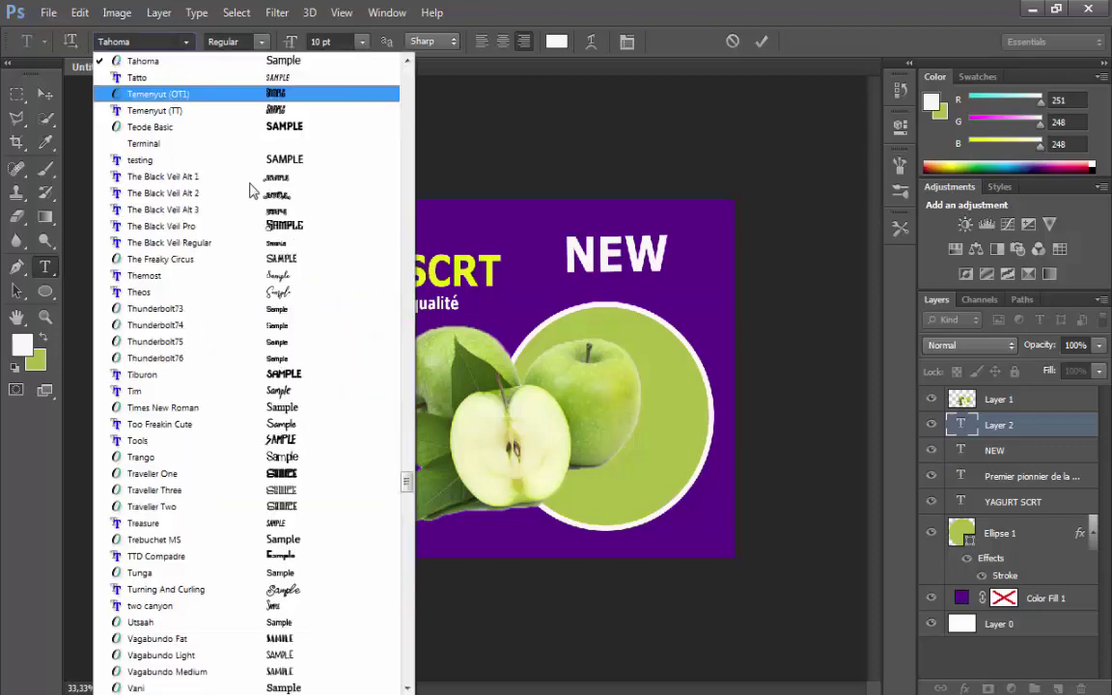
{"action": "scroll", "coordinate": [328, 309], "scroll_direction": "down", "scroll_amount": 20}
{"action": "scroll", "coordinate": [321, 376], "scroll_direction": "down", "scroll_amount": 7}
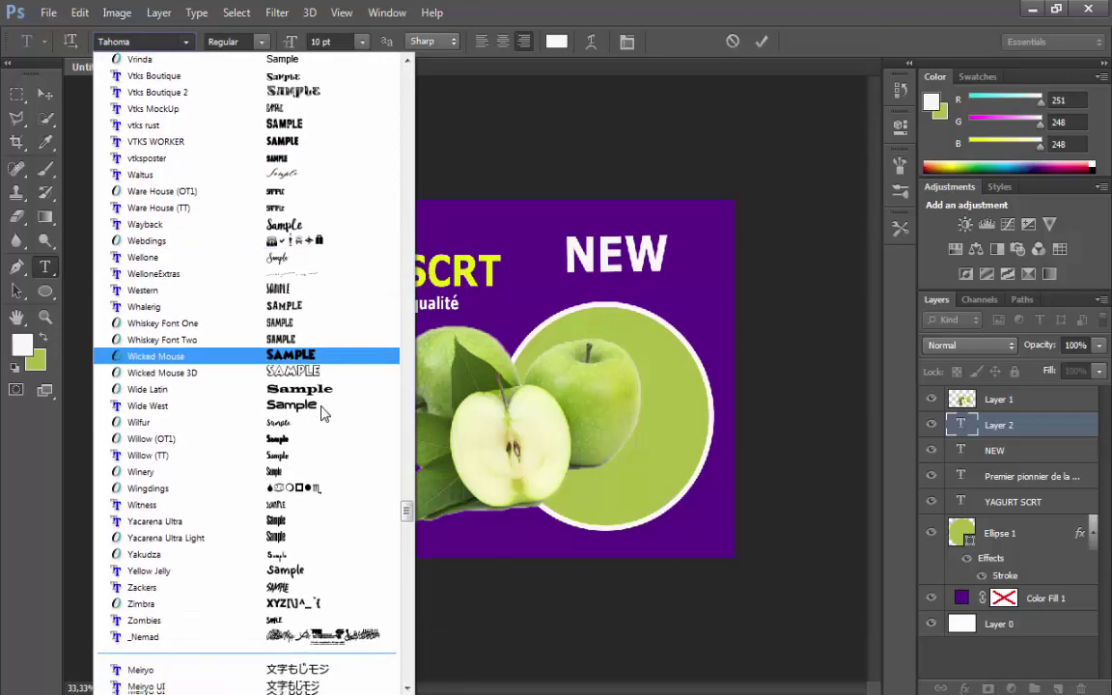
{"action": "scroll", "coordinate": [321, 406], "scroll_direction": "down", "scroll_amount": 18}
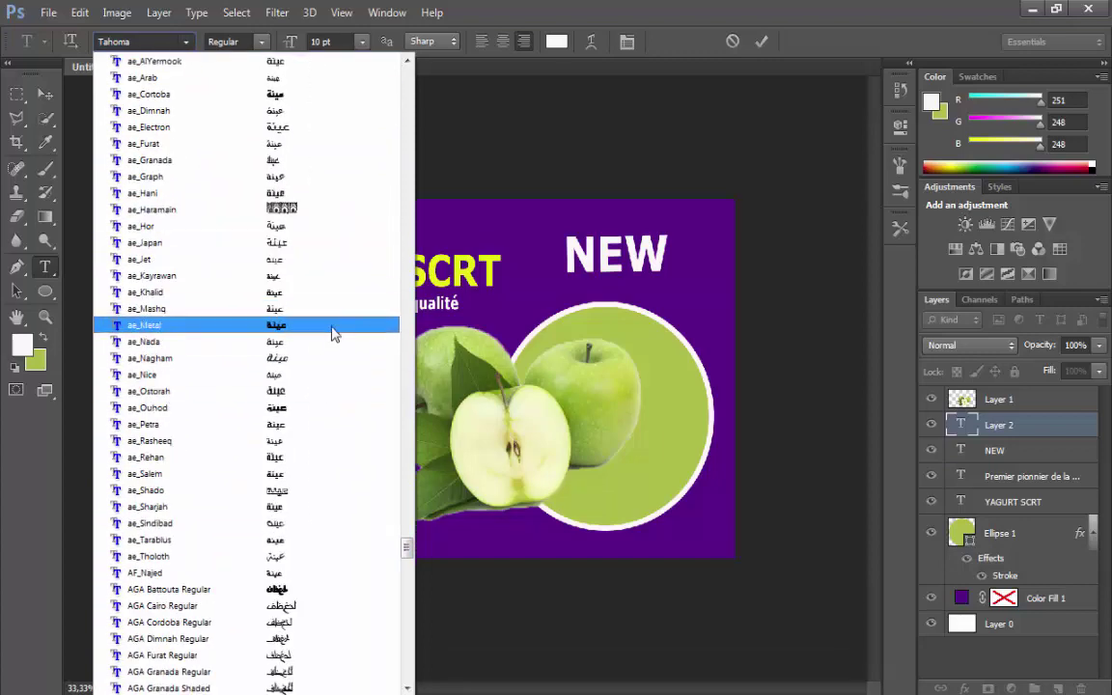
{"action": "left_click", "coordinate": [322, 110]}
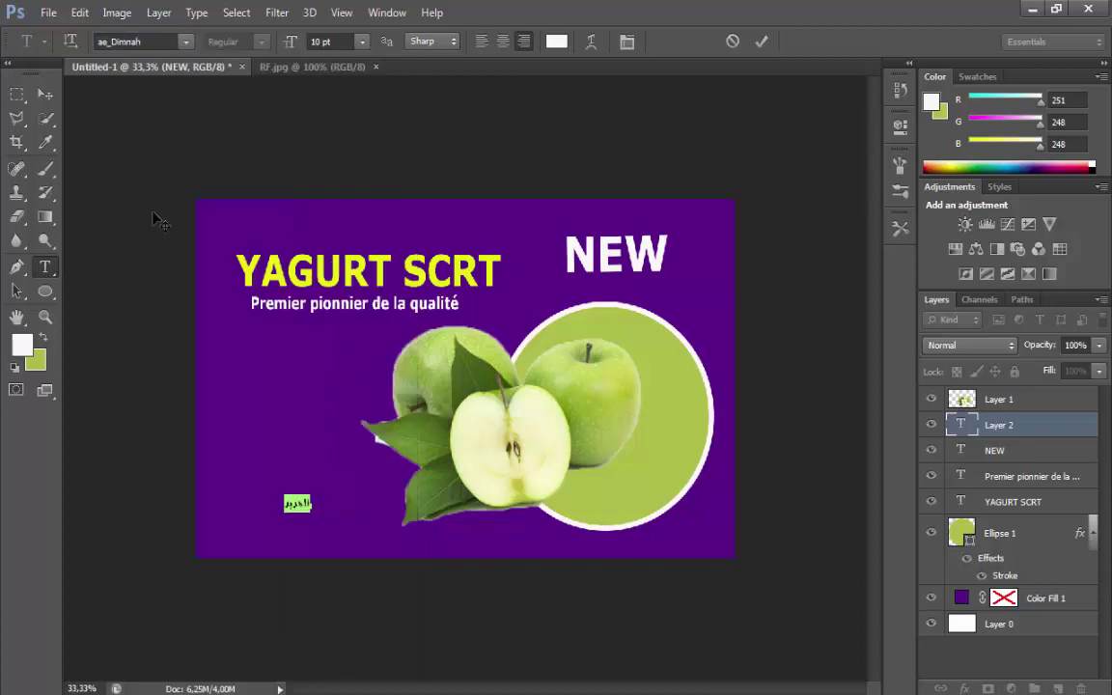
{"action": "left_click", "coordinate": [125, 42]}
{"action": "left_click", "coordinate": [363, 42]}
{"action": "left_click", "coordinate": [373, 230]}
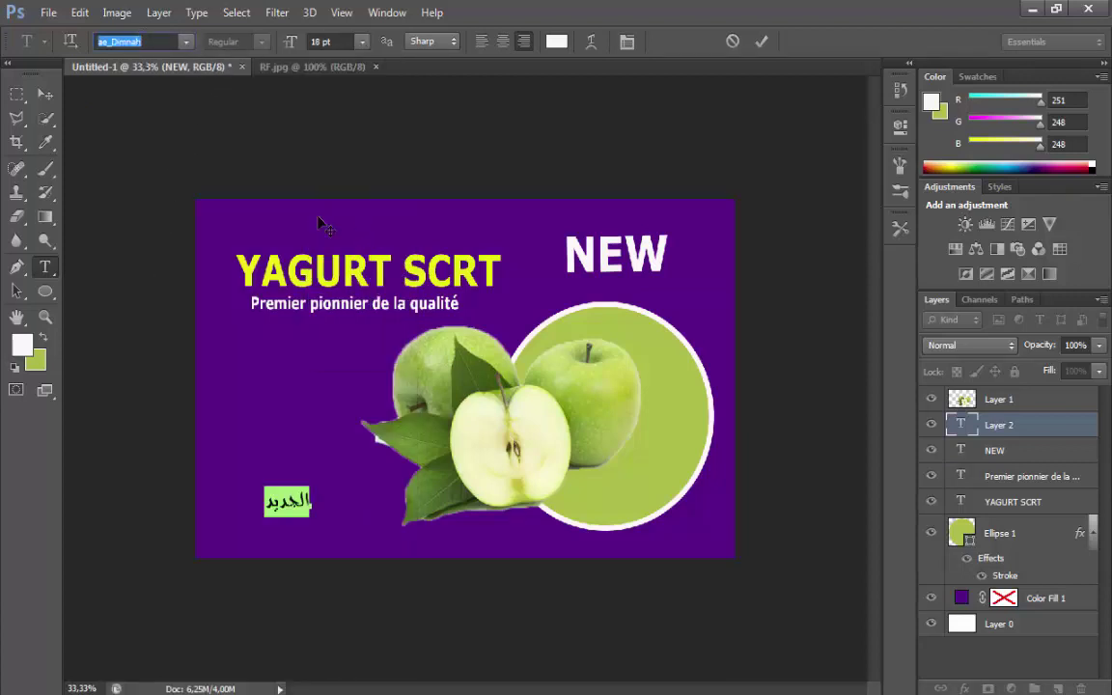
- Try the successive Arabic fonts on the text and settle on ae_Sharjah
{"action": "key", "text": "Down"}
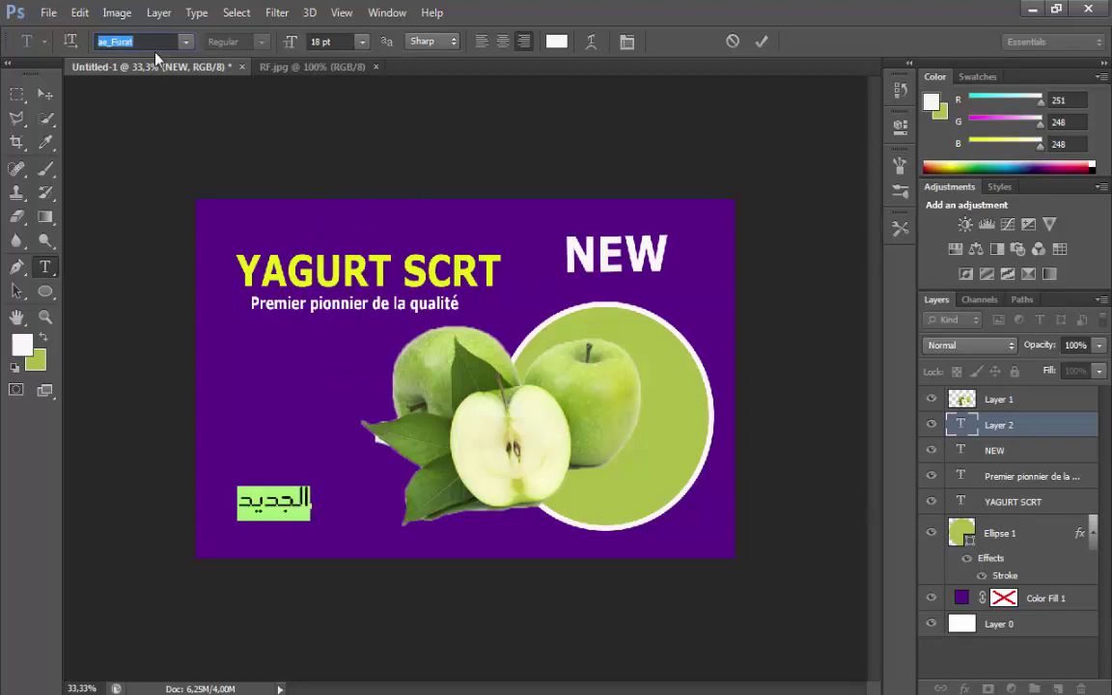
{"action": "key", "text": "Down"}
{"action": "key", "text": "Down"}
{"action": "key", "text": "Down"}
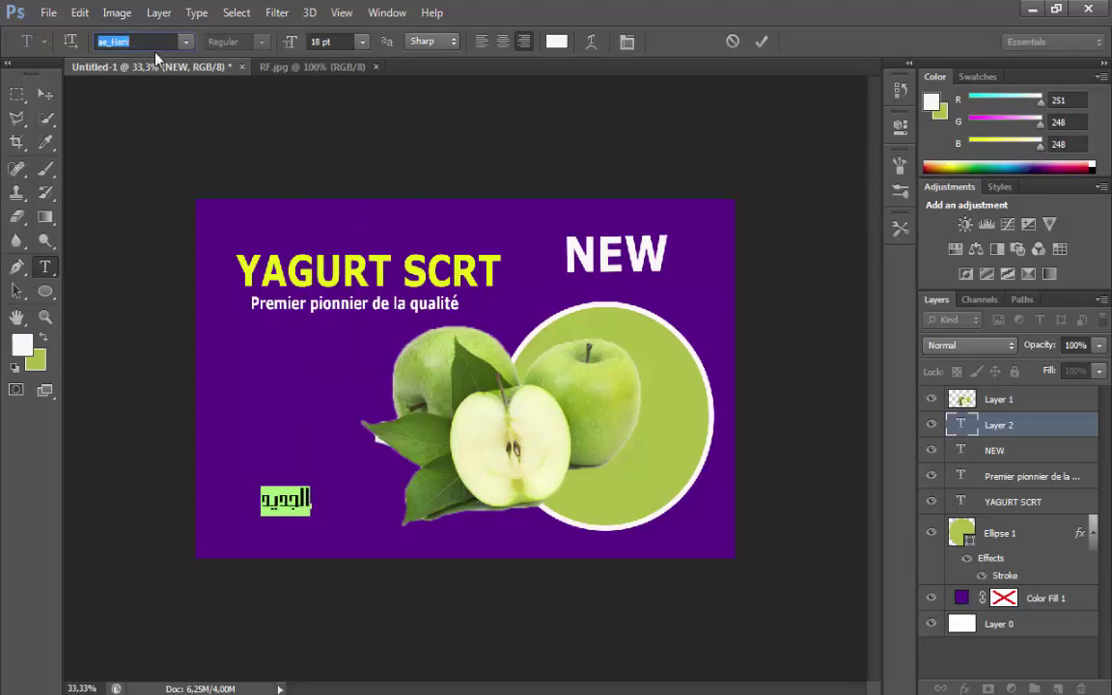
{"action": "key", "text": "Down"}
{"action": "key", "text": "Down"}
{"action": "key", "text": "Down"}
{"action": "key", "text": "Down"}
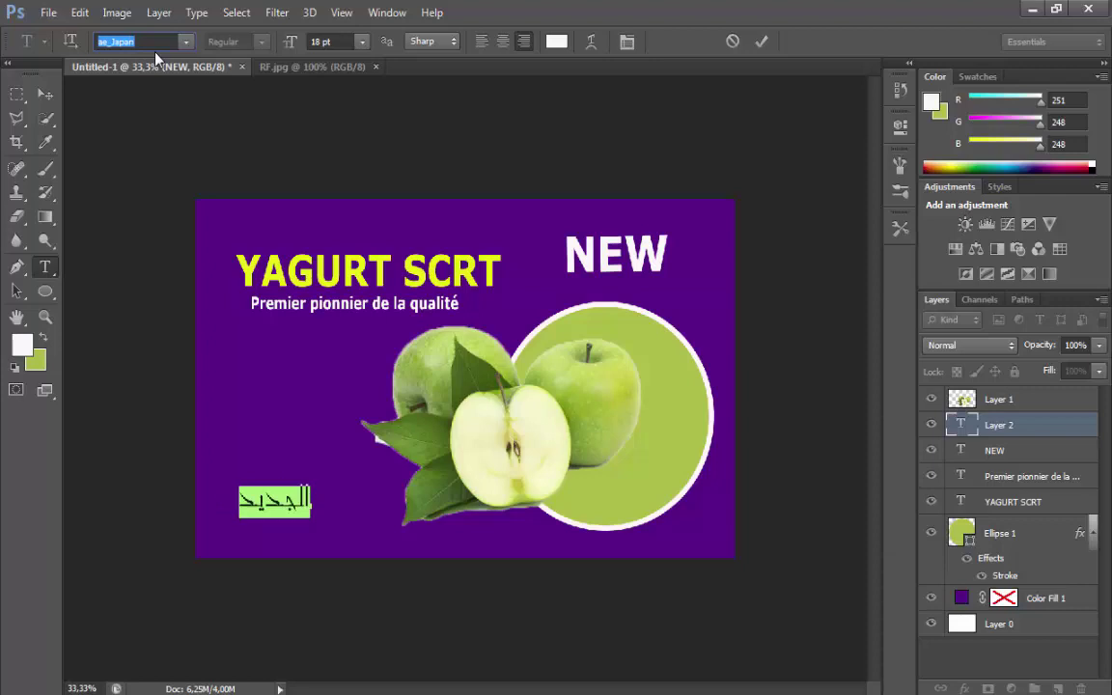
{"action": "key", "text": "Down"}
{"action": "key", "text": "Down"}
{"action": "key", "text": "Down"}
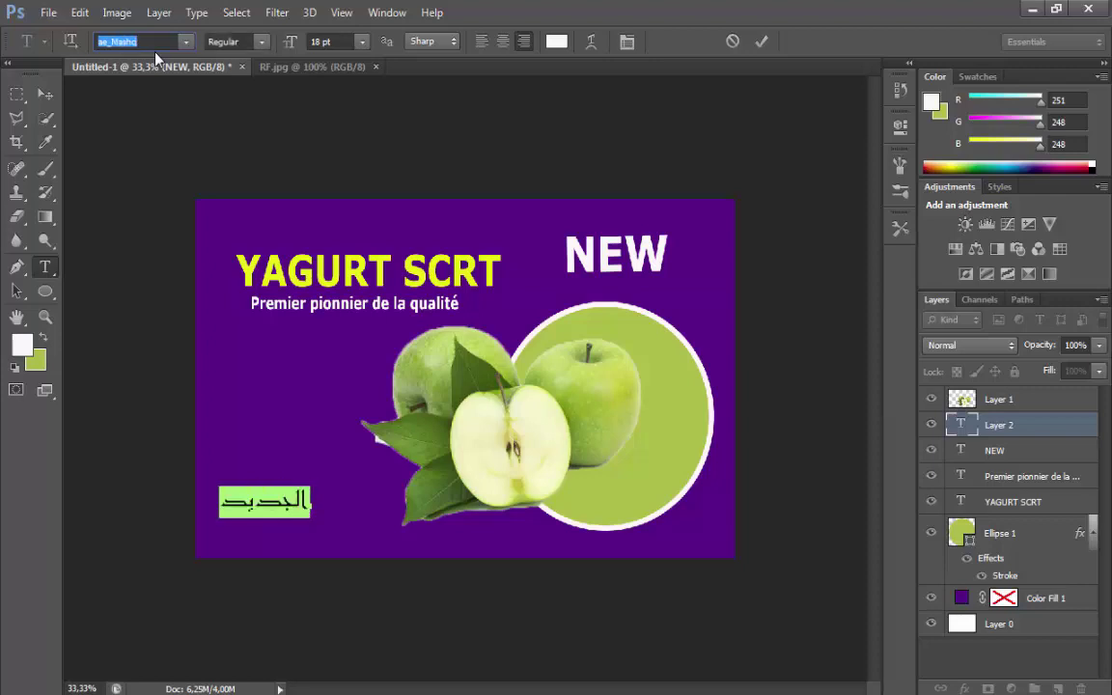
{"action": "key", "text": "Down"}
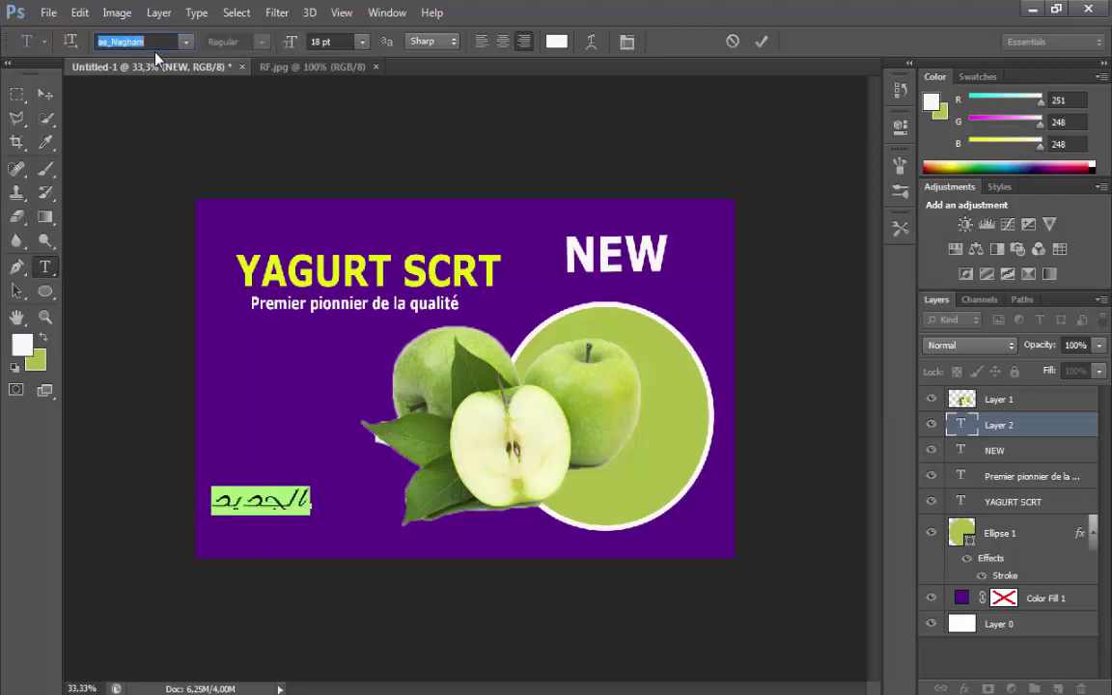
{"action": "key", "text": "Down"}
{"action": "key", "text": "Down"}
{"action": "key", "text": "Down"}
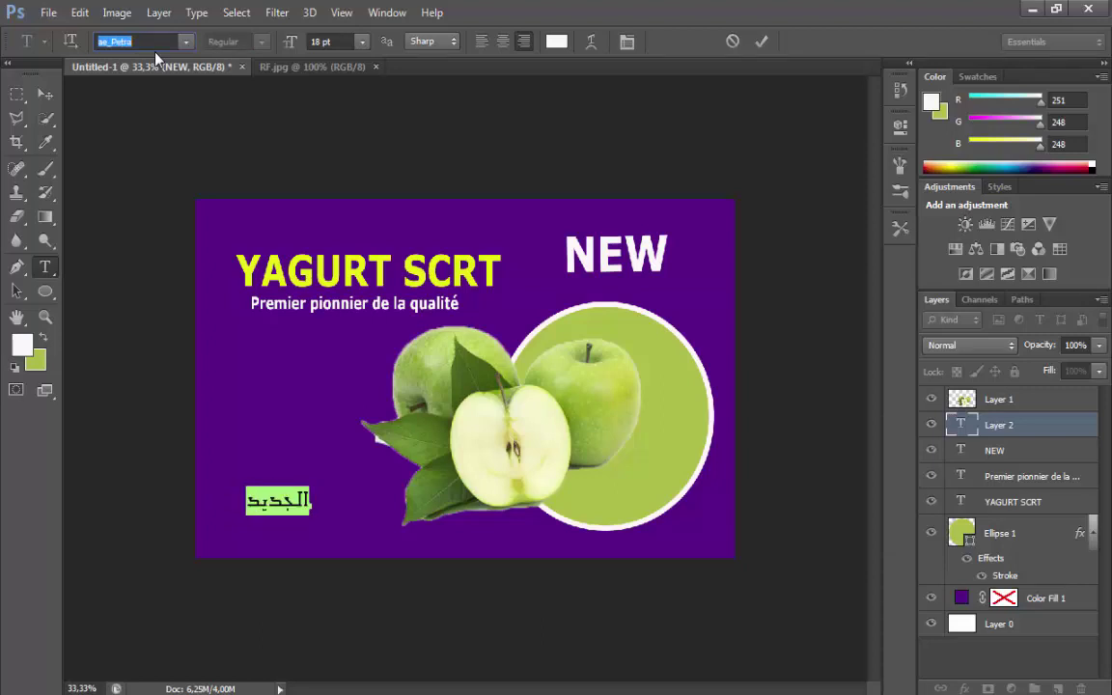
{"action": "key", "text": "Down"}
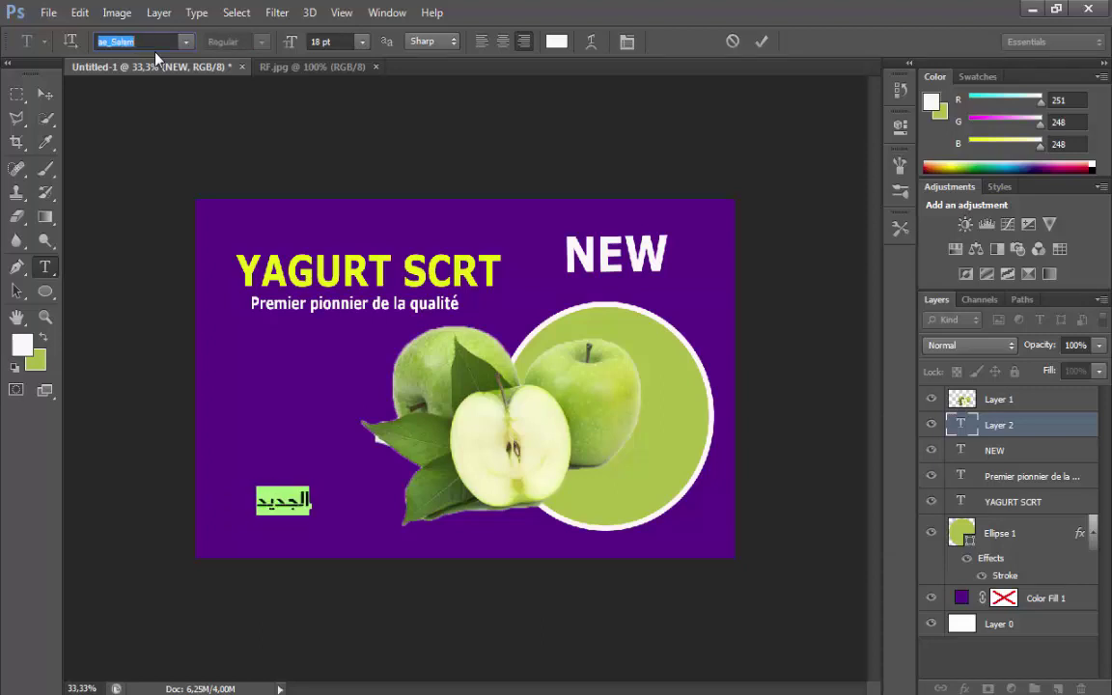
{"action": "key", "text": "Down"}
{"action": "key", "text": "Down"}
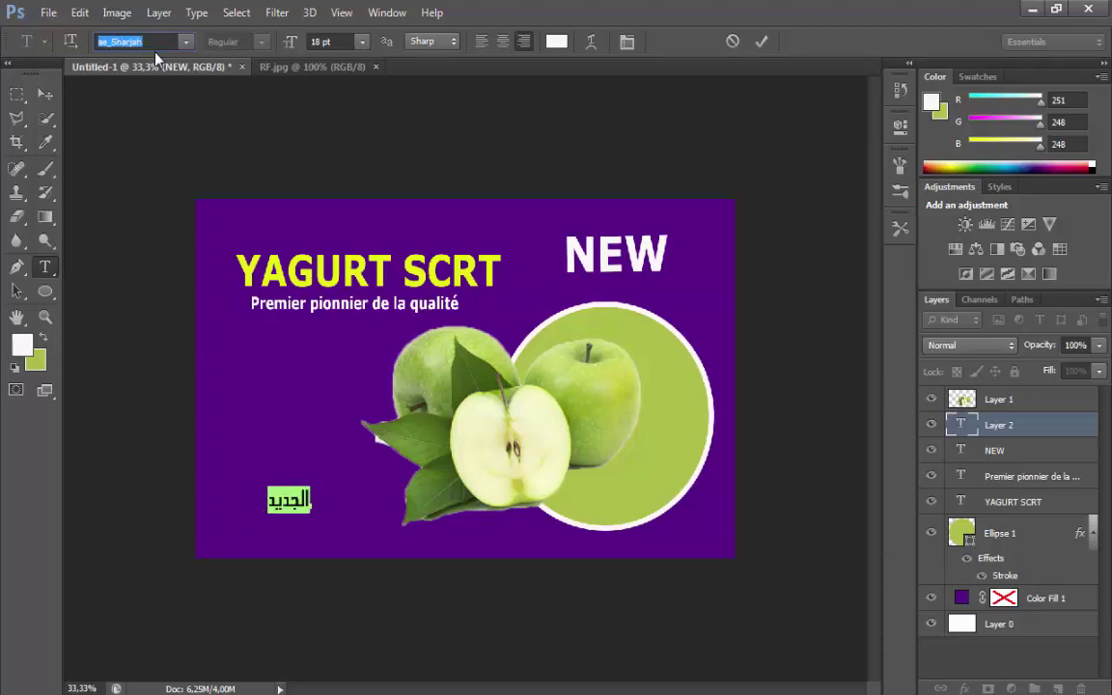
- Move the Arabic text beneath the NEW label and center it under the word
{"action": "left_click", "coordinate": [45, 93]}
{"action": "left_click_drag", "start_coordinate": [280, 475], "coordinate": [615, 259]}
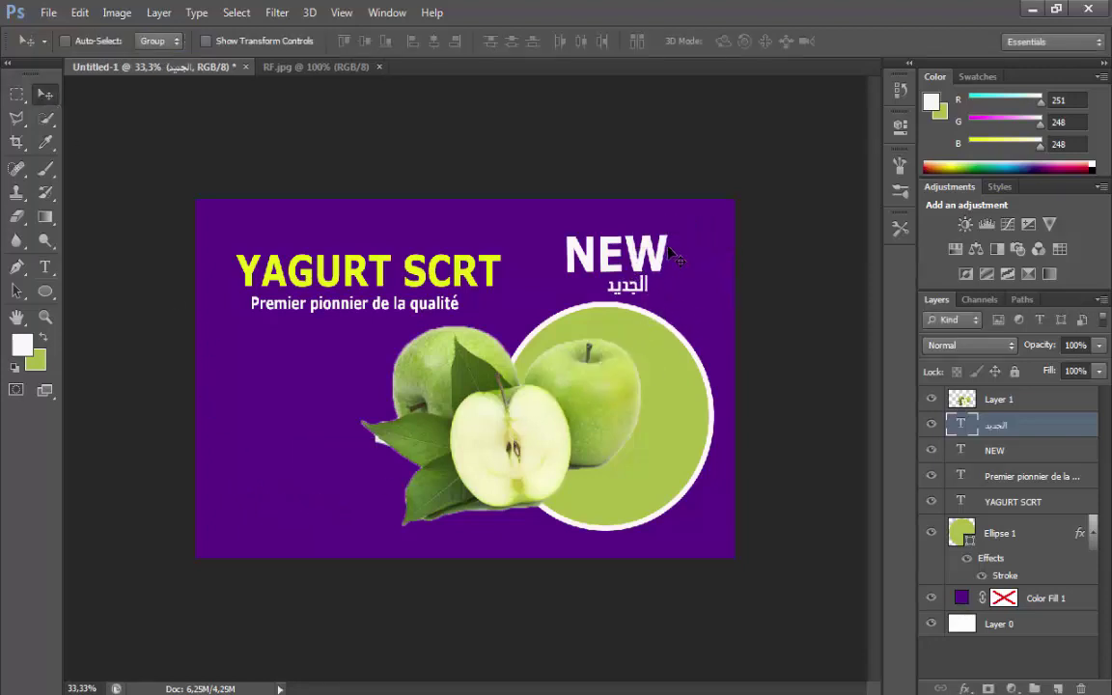
{"action": "key", "text": "Right"}
{"action": "key", "text": "Right"}
{"action": "key", "text": "Right"}
{"action": "key", "text": "Right"}
{"action": "key", "text": "Right"}
{"action": "key", "text": "Right"}
{"action": "key", "text": "Right"}
{"action": "key", "text": "Right"}
{"action": "key", "text": "Right"}
{"action": "key", "text": "Right"}
{"action": "key", "text": "Right"}
{"action": "key", "text": "Right"}
{"action": "key", "text": "Right"}
{"action": "key", "text": "Right"}
{"action": "key", "text": "Right"}
{"action": "key", "text": "Right"}
{"action": "key", "text": "Right"}
{"action": "key", "text": "Right"}
{"action": "key", "text": "Right"}
{"action": "key", "text": "Right"}
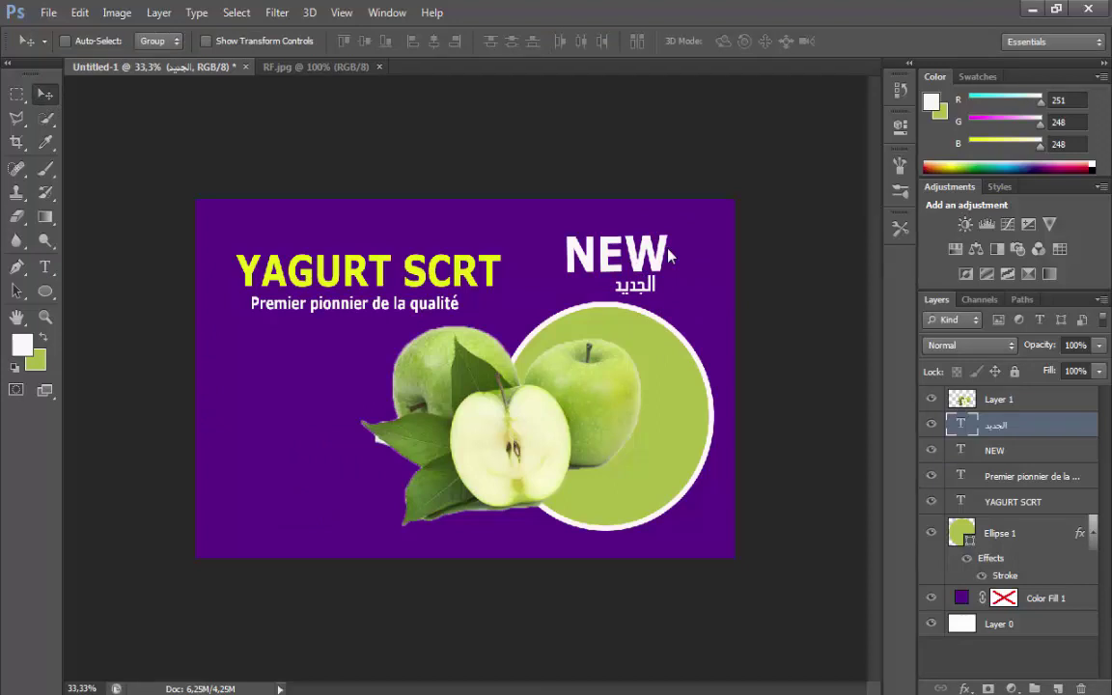
{"action": "left_click_drag", "start_coordinate": [589, 253], "coordinate": [632, 260]}
- Rotate the Arabic text very slightly under NEW with Free Transform
{"action": "left_click", "coordinate": [116, 13]}
{"action": "mouse_move", "coordinate": [79, 13]}
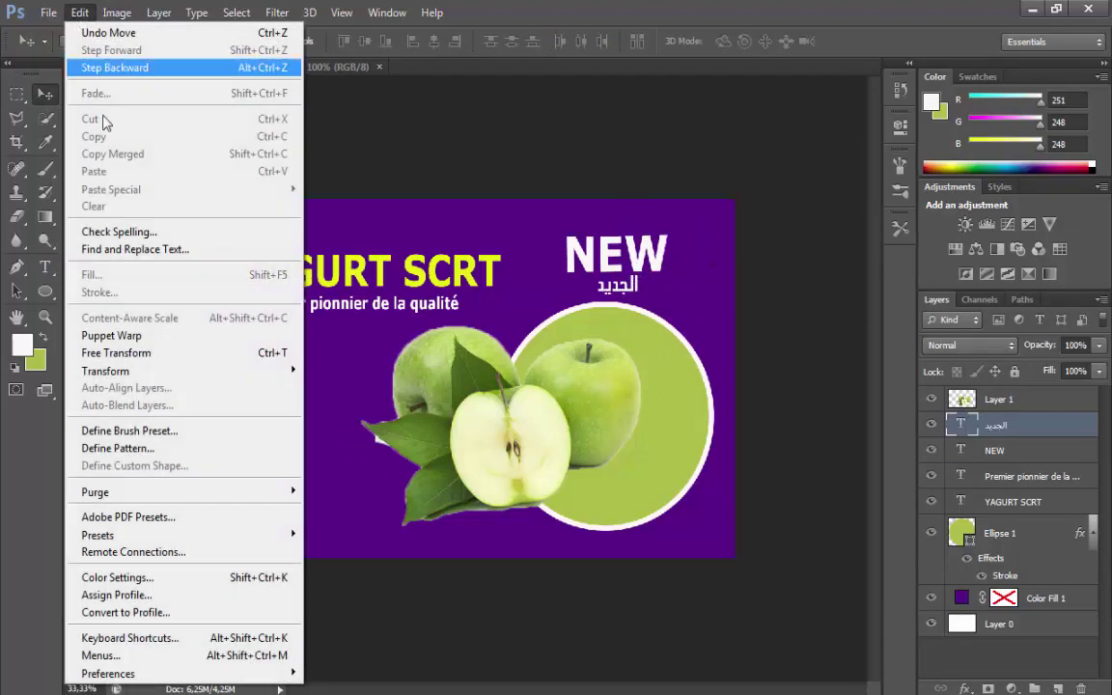
{"action": "left_click", "coordinate": [172, 352]}
{"action": "left_click_drag", "start_coordinate": [298, 369], "coordinate": [323, 397]}
{"action": "key", "text": "Return"}
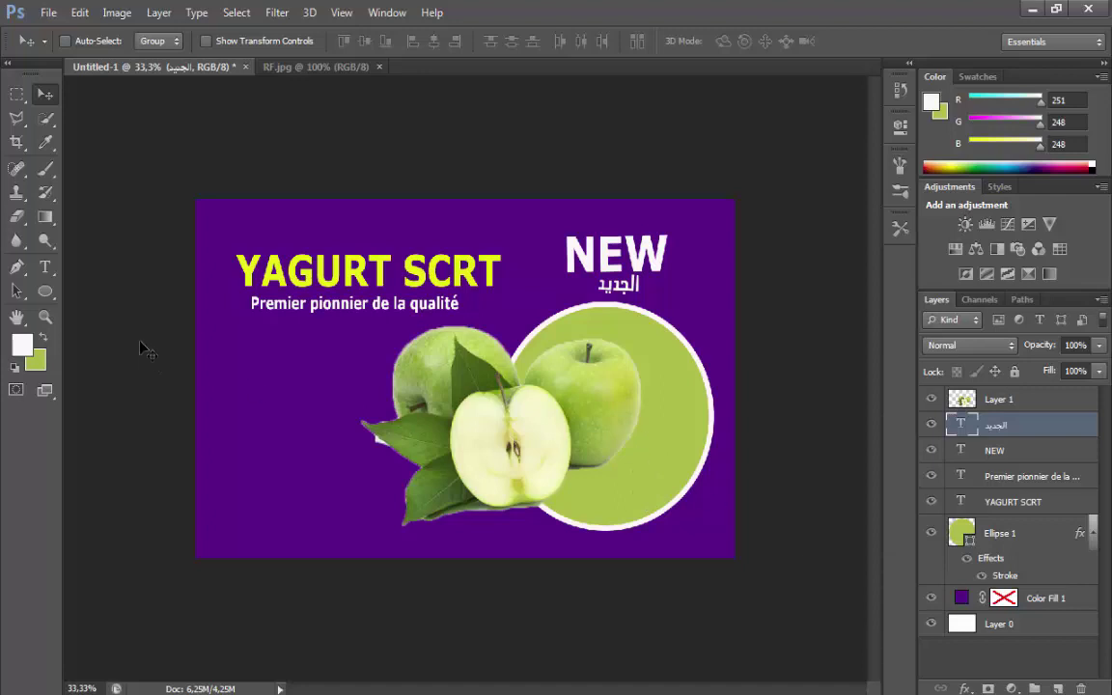
- Color only the letter E of NEW green (RGB 171, 190, 74)
{"action": "left_click", "coordinate": [43, 271]}
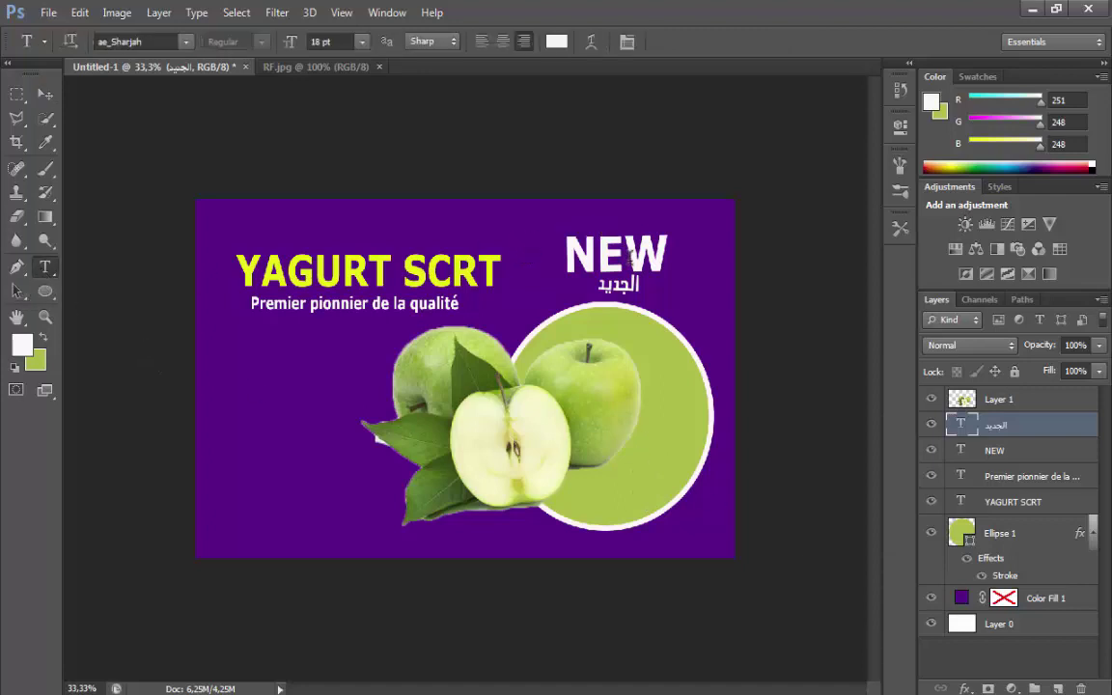
{"action": "left_click", "coordinate": [613, 256]}
{"action": "left_click_drag", "start_coordinate": [614, 257], "coordinate": [585, 282]}
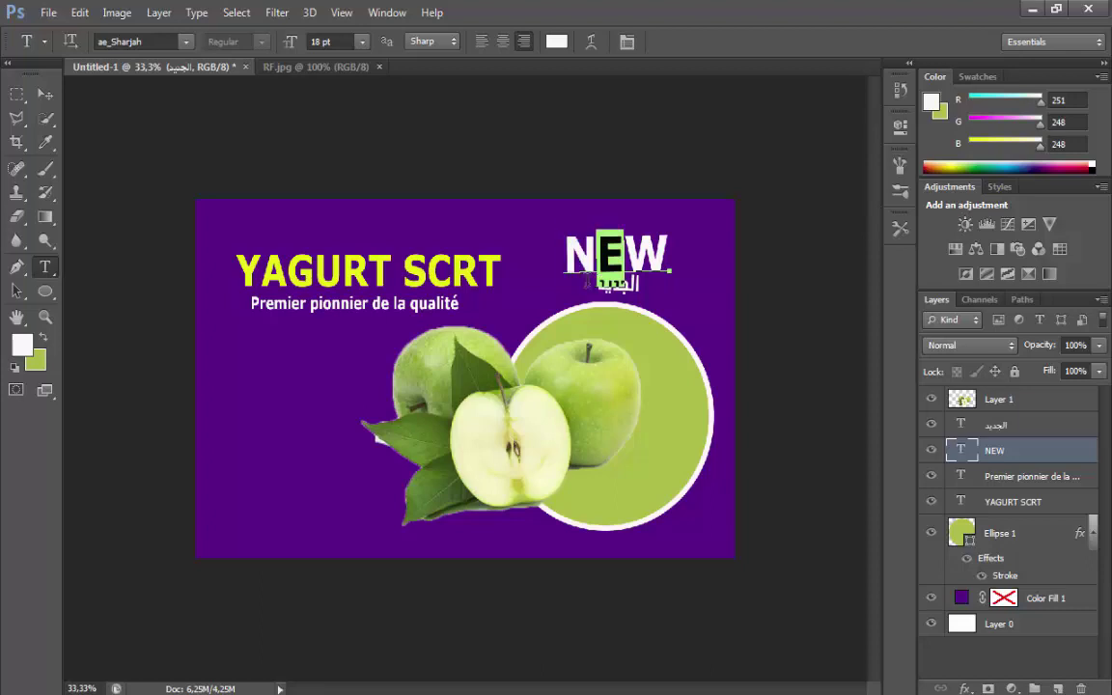
{"action": "left_click", "coordinate": [43, 337]}
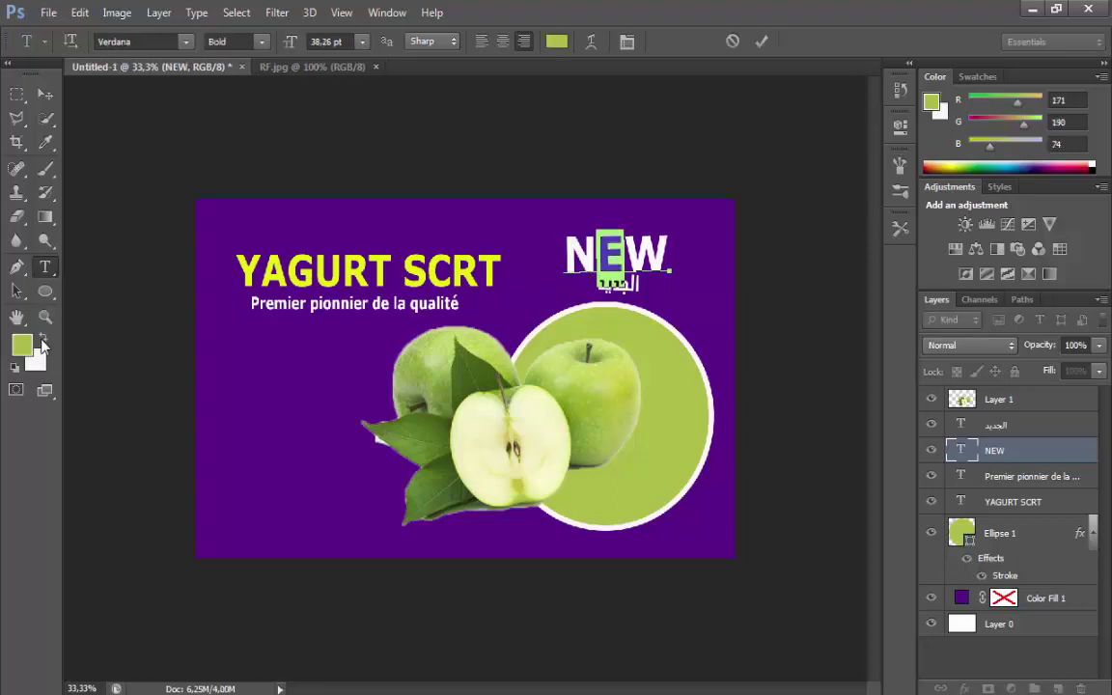
{"action": "left_click", "coordinate": [45, 95]}
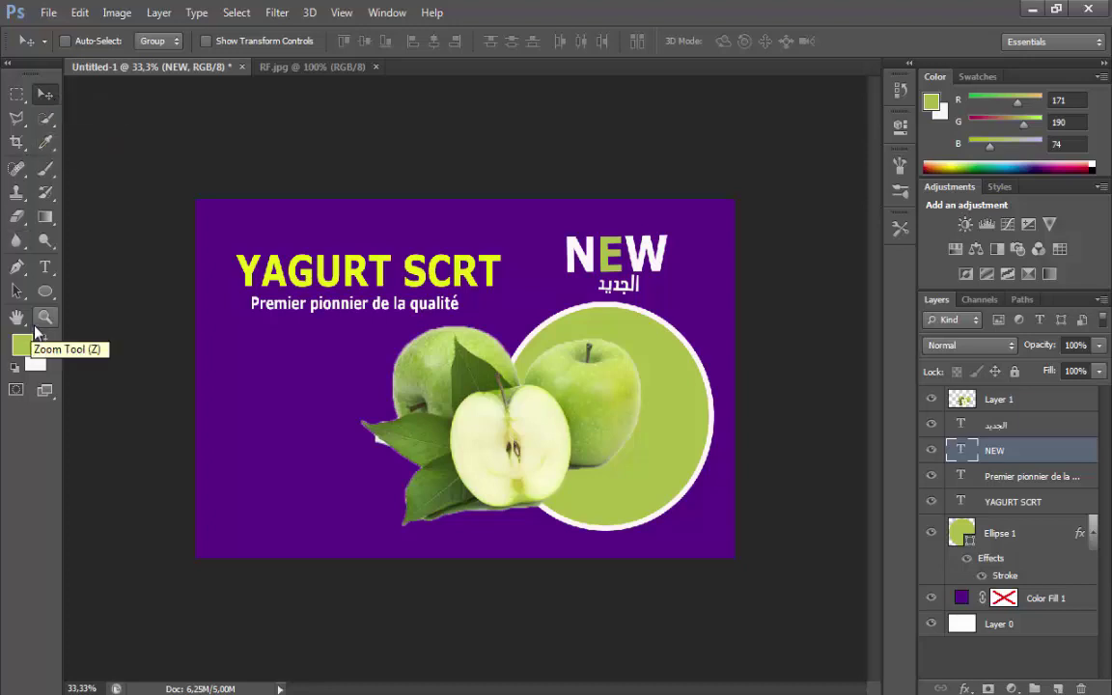
- Draw a green circle about 205 px across over the large circle's upper-right edge with the Ellipse tool
{"action": "left_click", "coordinate": [45, 292]}
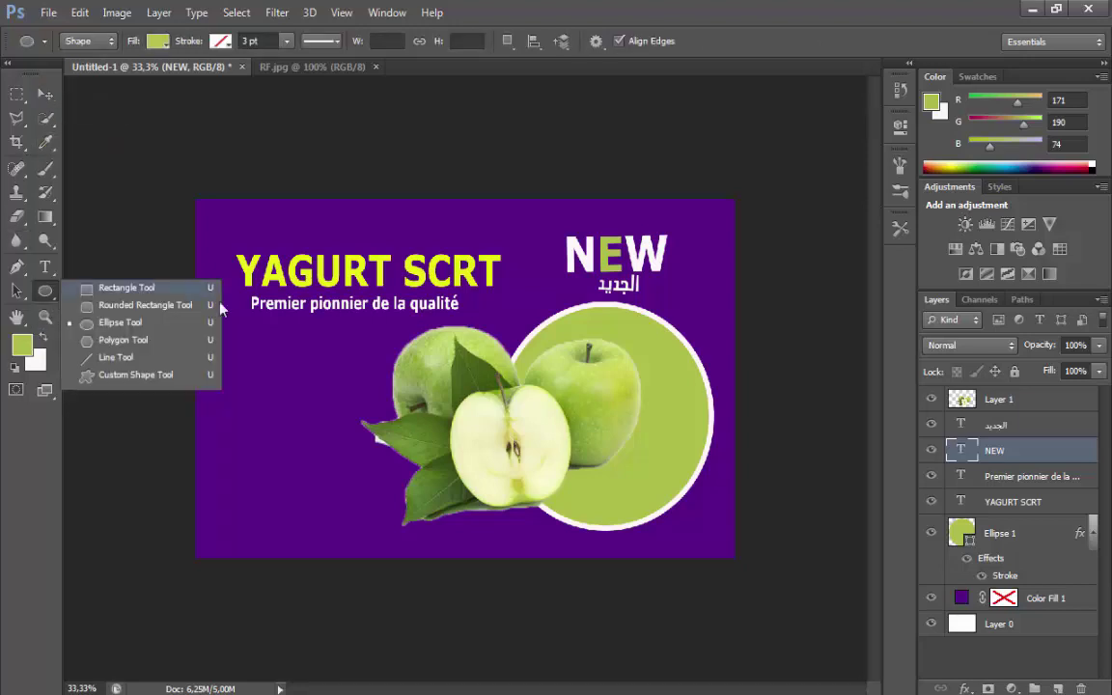
{"action": "left_click", "coordinate": [152, 322]}
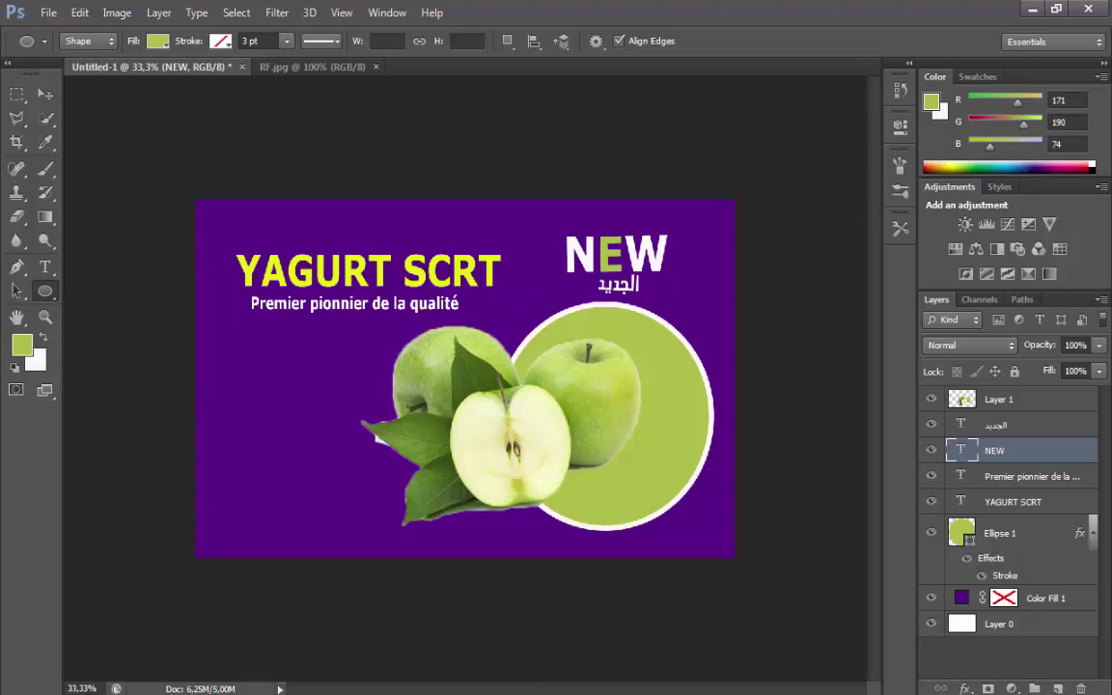
{"action": "mouse_move", "coordinate": [693, 296]}
{"action": "left_mouse_down"}
{"action": "mouse_move", "coordinate": [639, 334]}
{"action": "mouse_move", "coordinate": [636, 357]}
{"action": "left_mouse_up"}
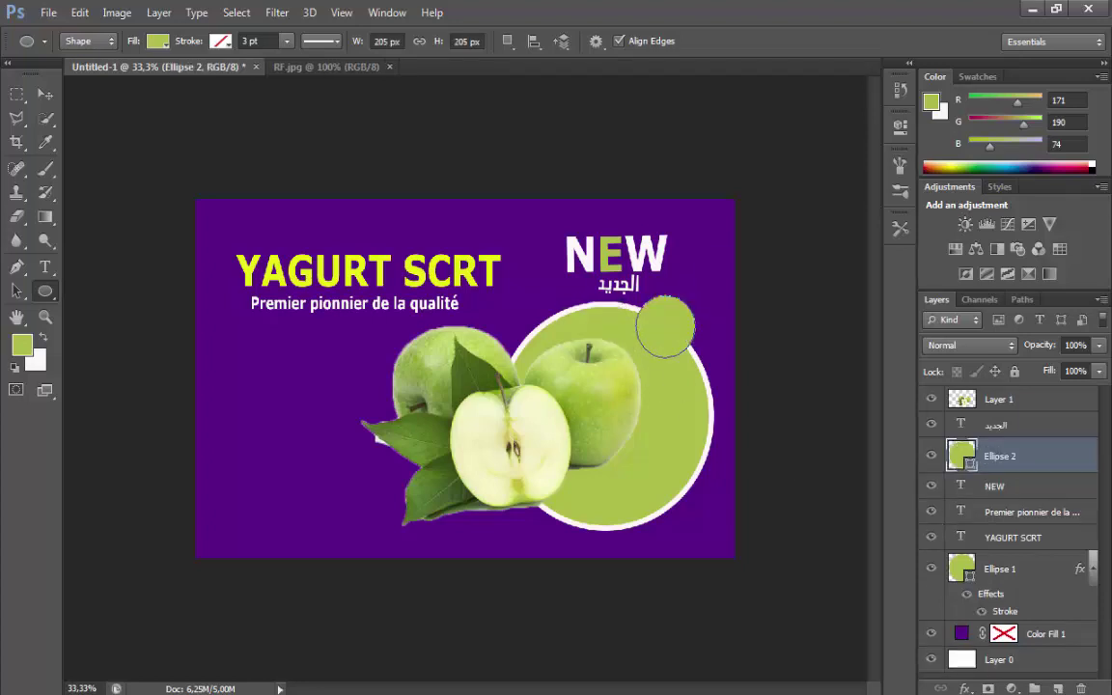
{"action": "left_click", "coordinate": [963, 688]}
{"action": "left_click", "coordinate": [965, 507]}
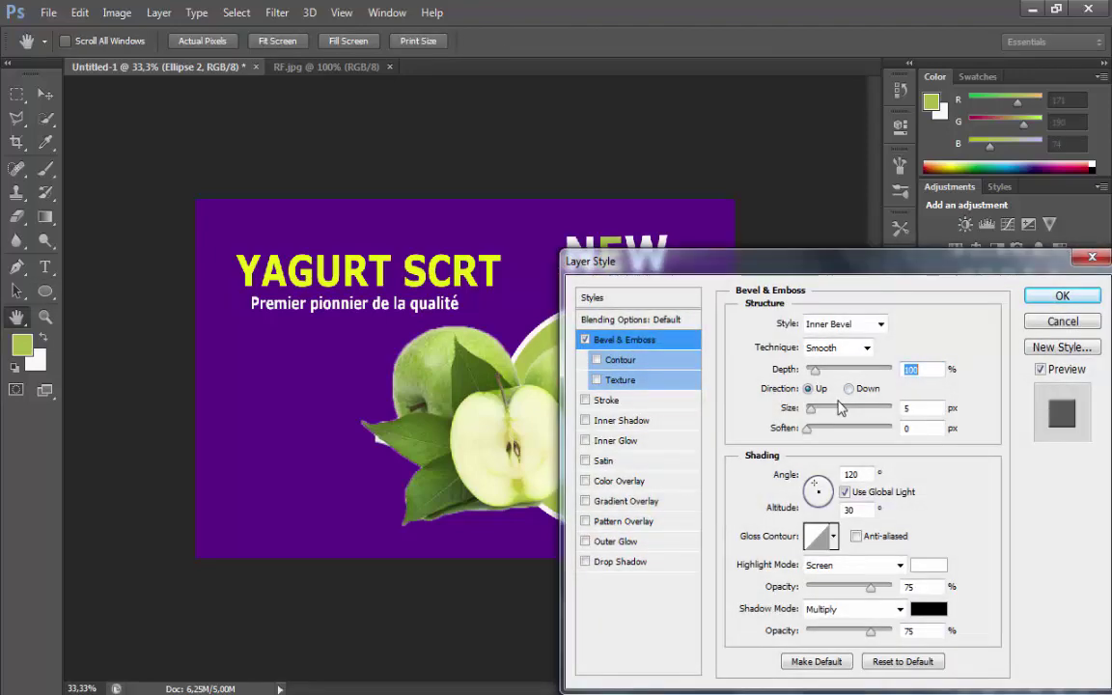
{"action": "left_click_drag", "start_coordinate": [849, 263], "coordinate": [829, 328]}
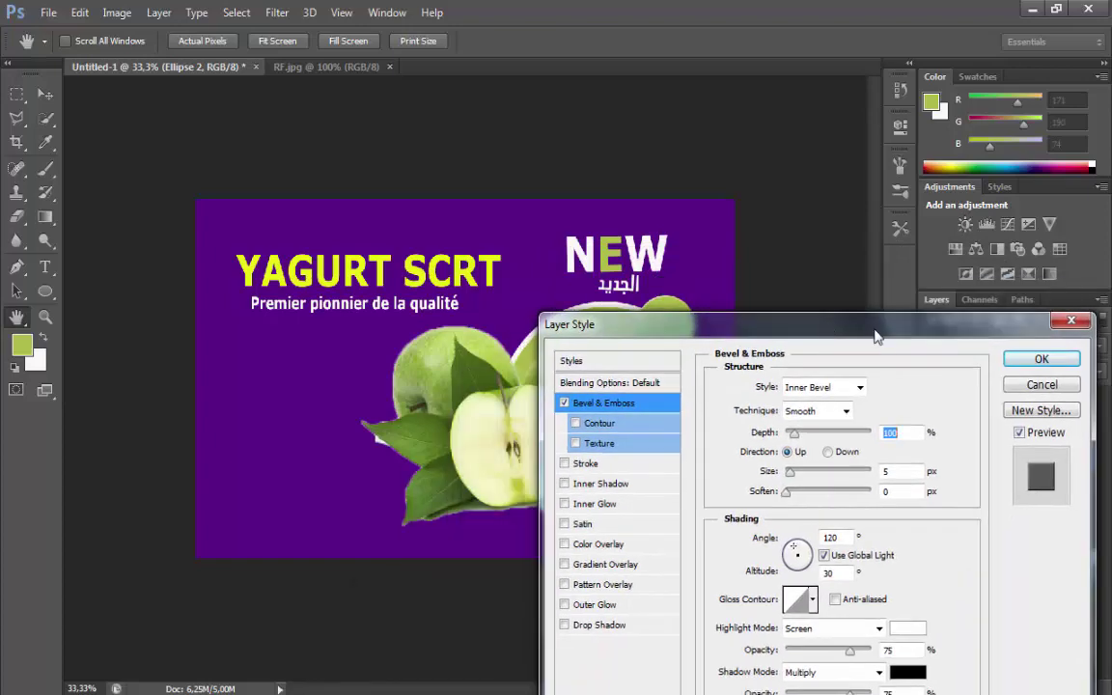
{"action": "left_click", "coordinate": [1040, 385]}
- Add an off-white (f7f4f4) outside Stroke effect to the small green circle and make it slightly thicker than the default
{"action": "left_click", "coordinate": [965, 688]}
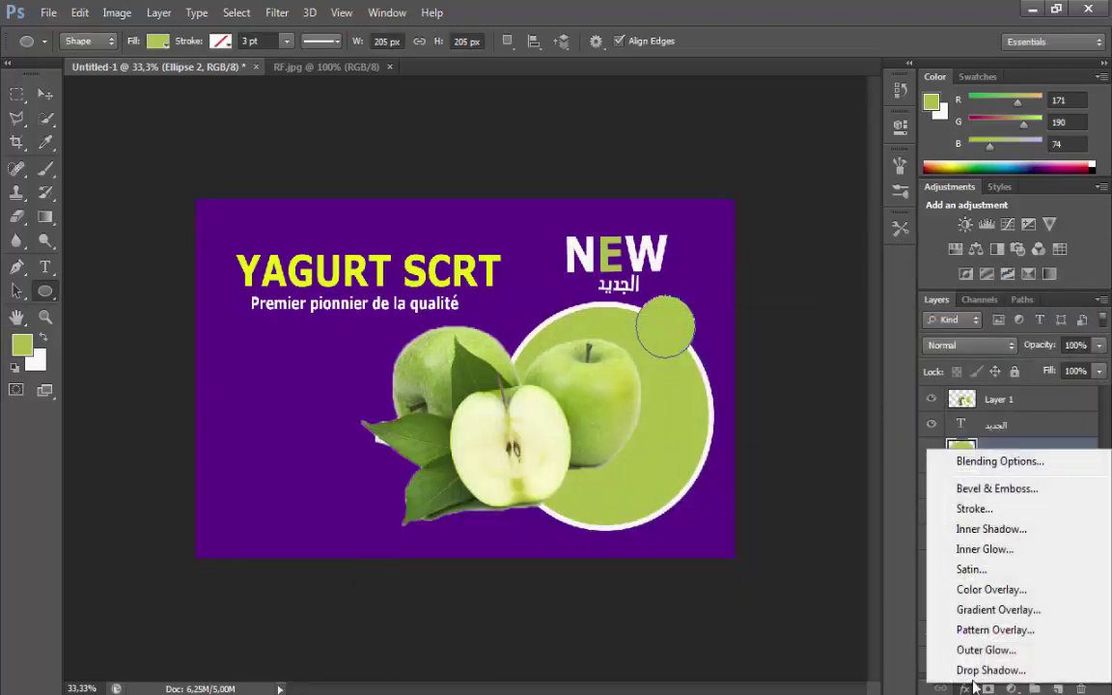
{"action": "left_click", "coordinate": [934, 505]}
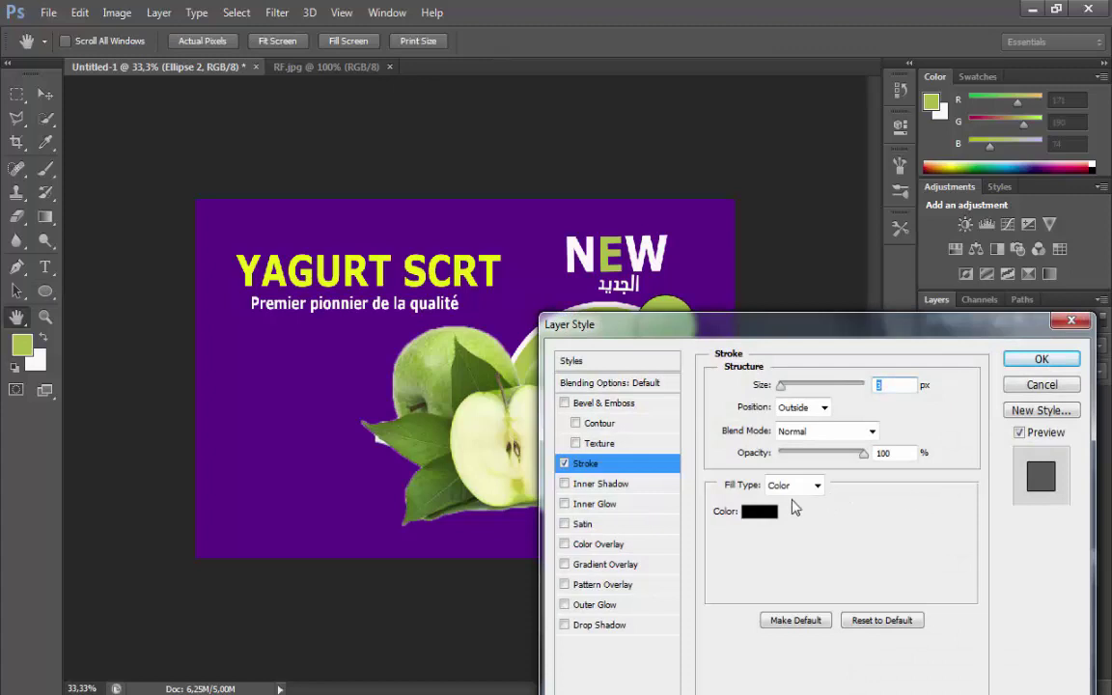
{"action": "left_click", "coordinate": [759, 510]}
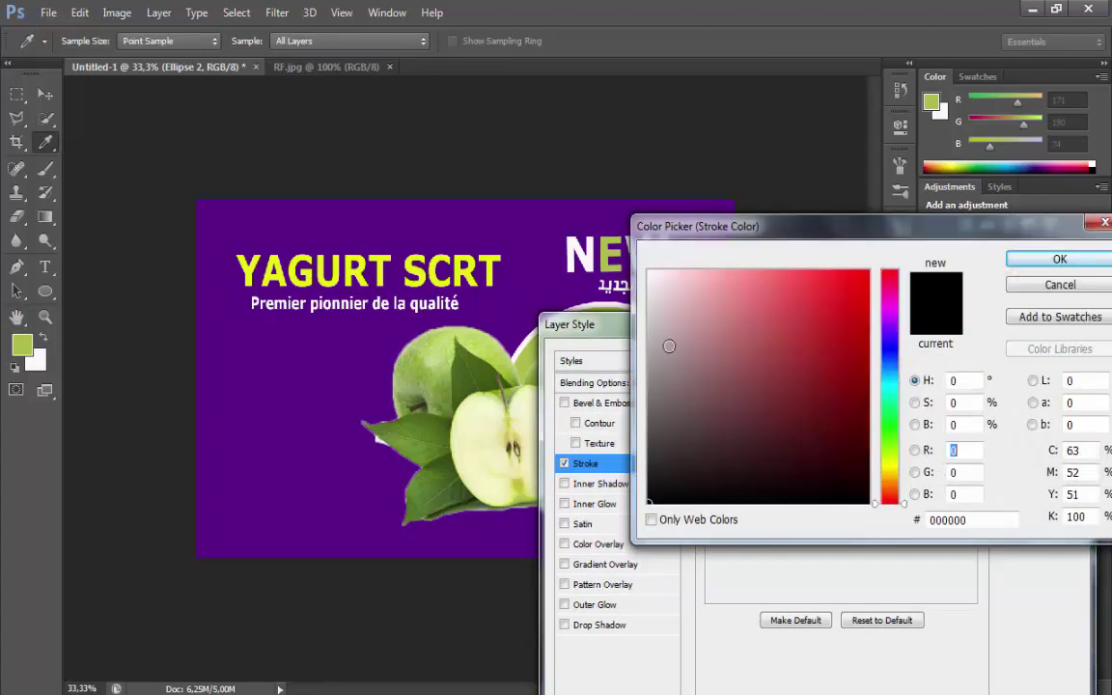
{"action": "left_click", "coordinate": [649, 278]}
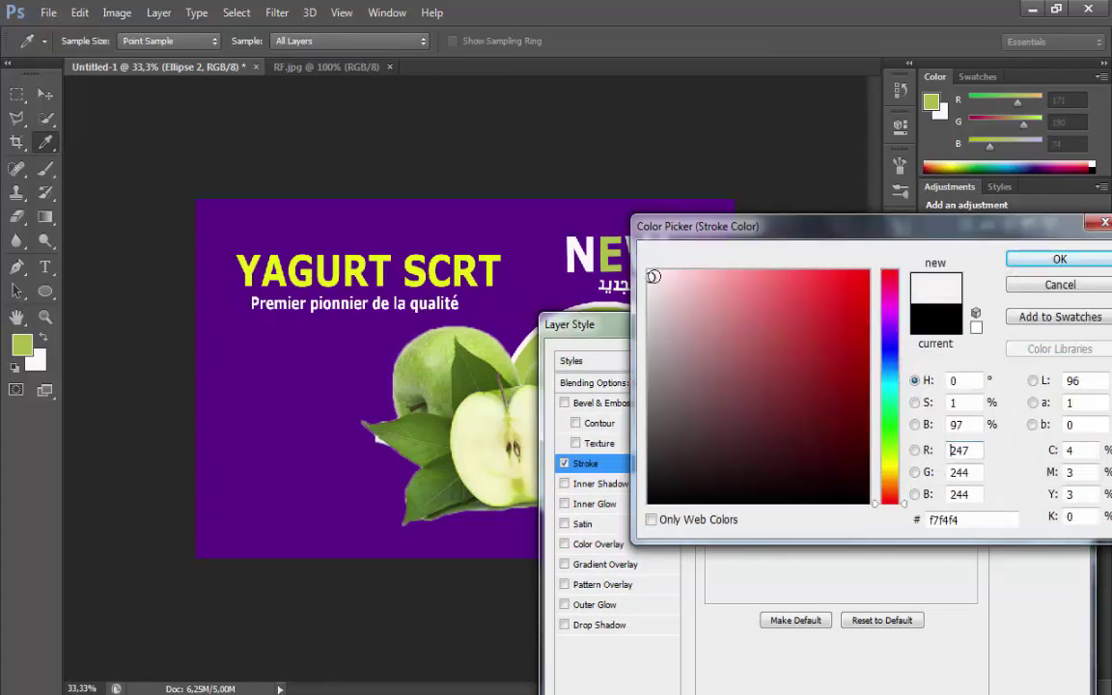
{"action": "left_click", "coordinate": [1055, 259]}
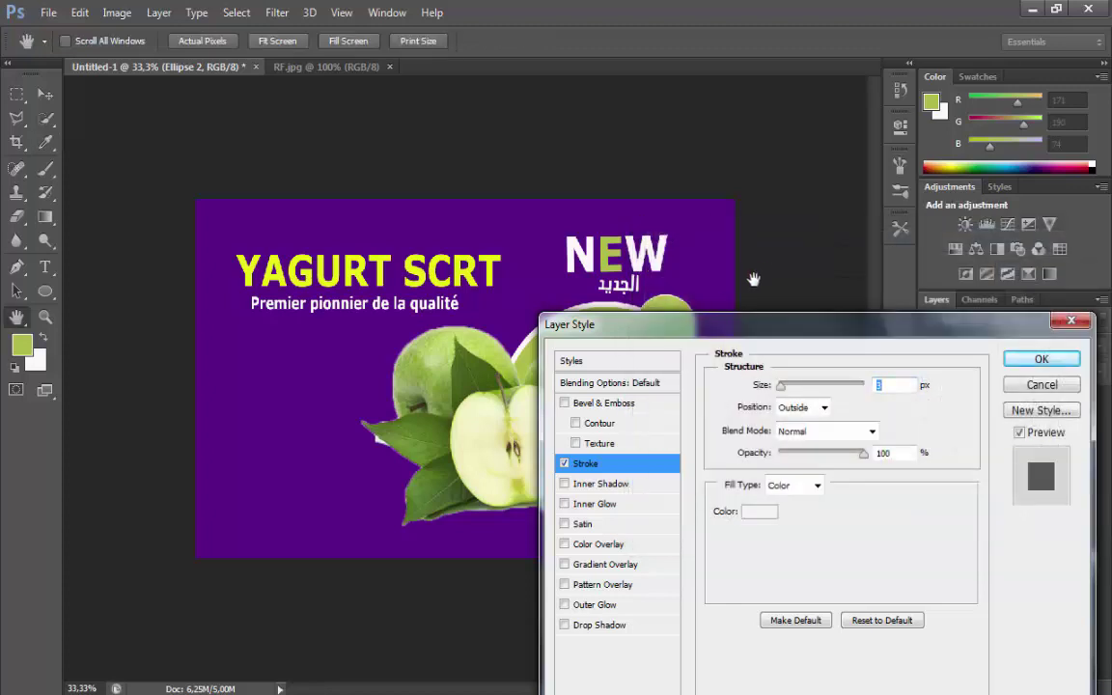
{"action": "left_click_drag", "start_coordinate": [709, 324], "coordinate": [955, 333]}
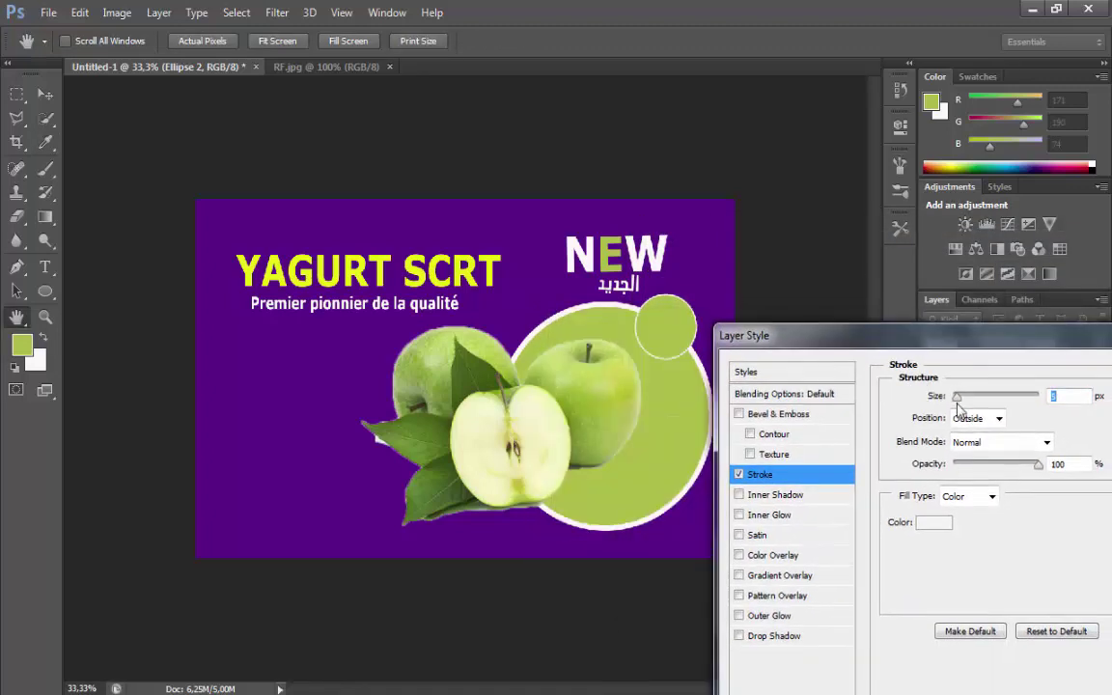
{"action": "left_click_drag", "start_coordinate": [957, 397], "coordinate": [959, 398]}
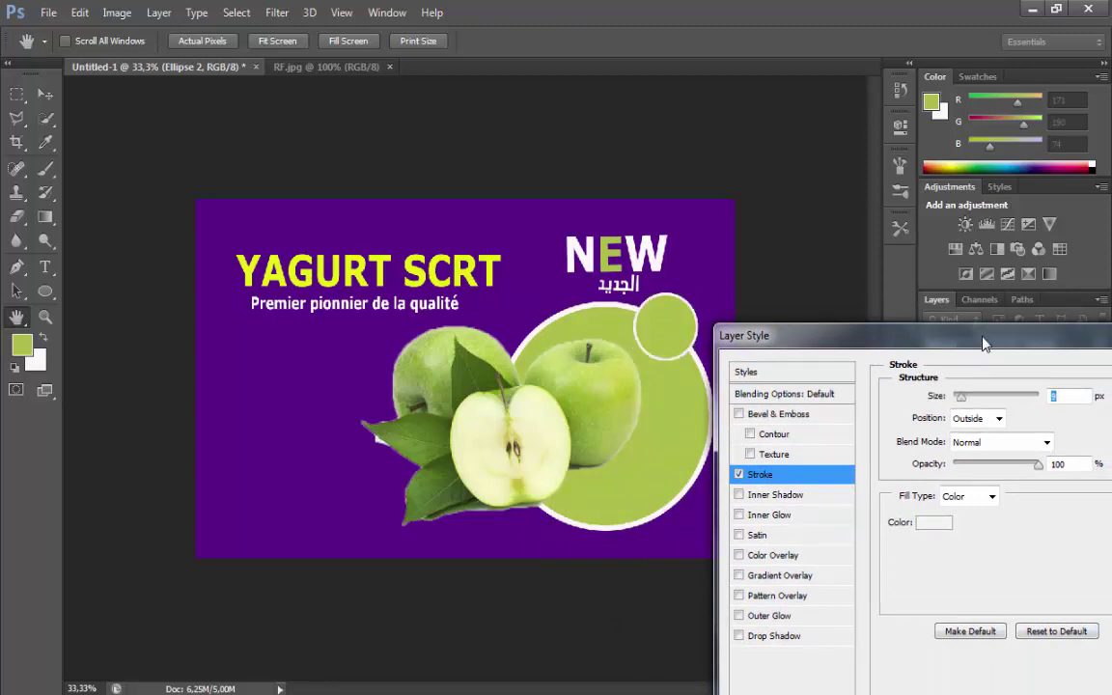
{"action": "left_click_drag", "start_coordinate": [983, 344], "coordinate": [678, 445]}
{"action": "left_click", "coordinate": [918, 455]}
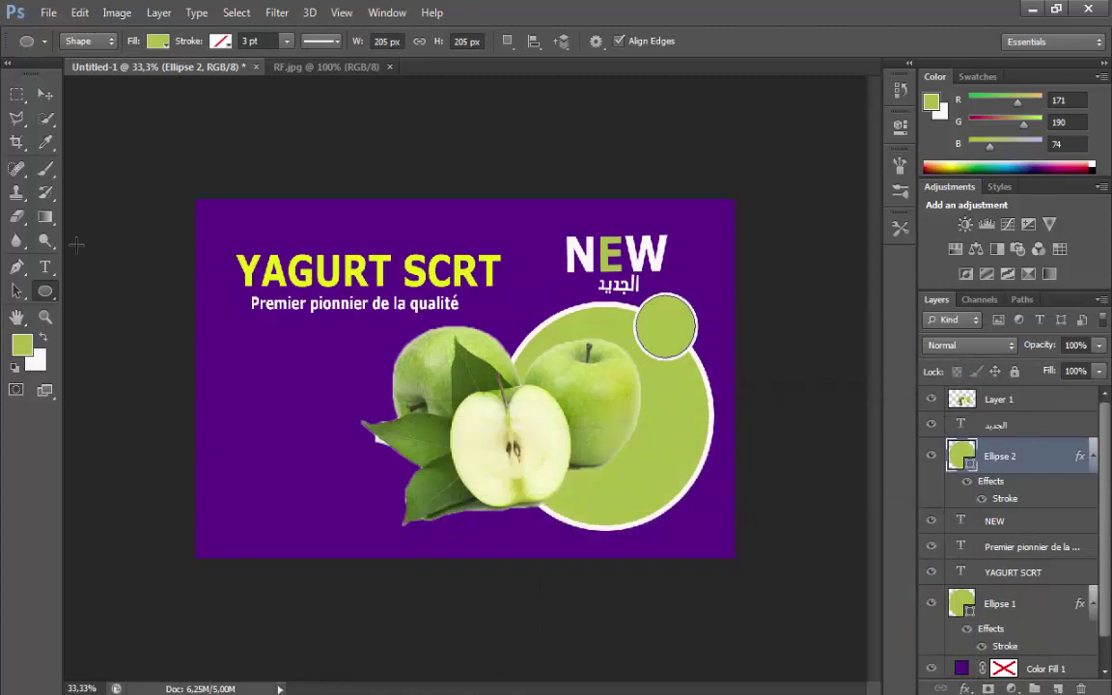
- Add the text "1er" in Verdana Bold on the empty purple area beside the apples
{"action": "left_click", "coordinate": [46, 266]}
{"action": "left_click", "coordinate": [241, 446]}
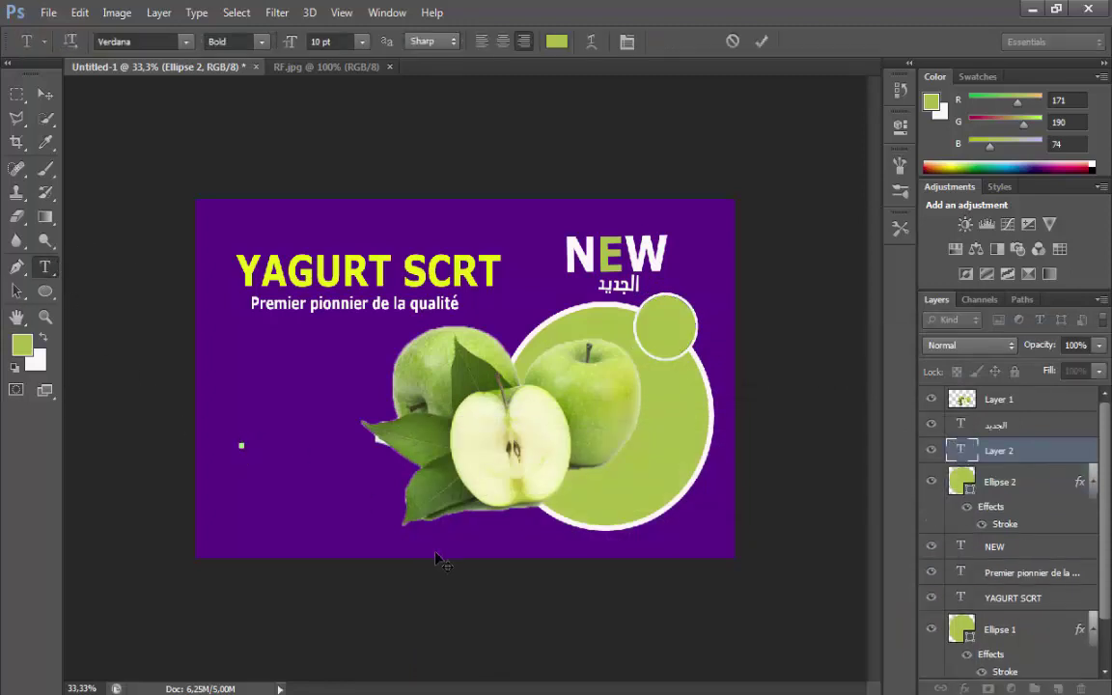
{"action": "type", "text": "a"}
{"action": "key", "text": "BackSpace"}
{"action": "key", "text": "BackSpace"}
{"action": "key", "text": "BackSpace"}
{"action": "type", "text": "er"}
- Color the 1er text white, set its size to 18 pt and center it on the small green circle
{"action": "double_click", "coordinate": [234, 437]}
{"action": "left_click", "coordinate": [43, 337]}
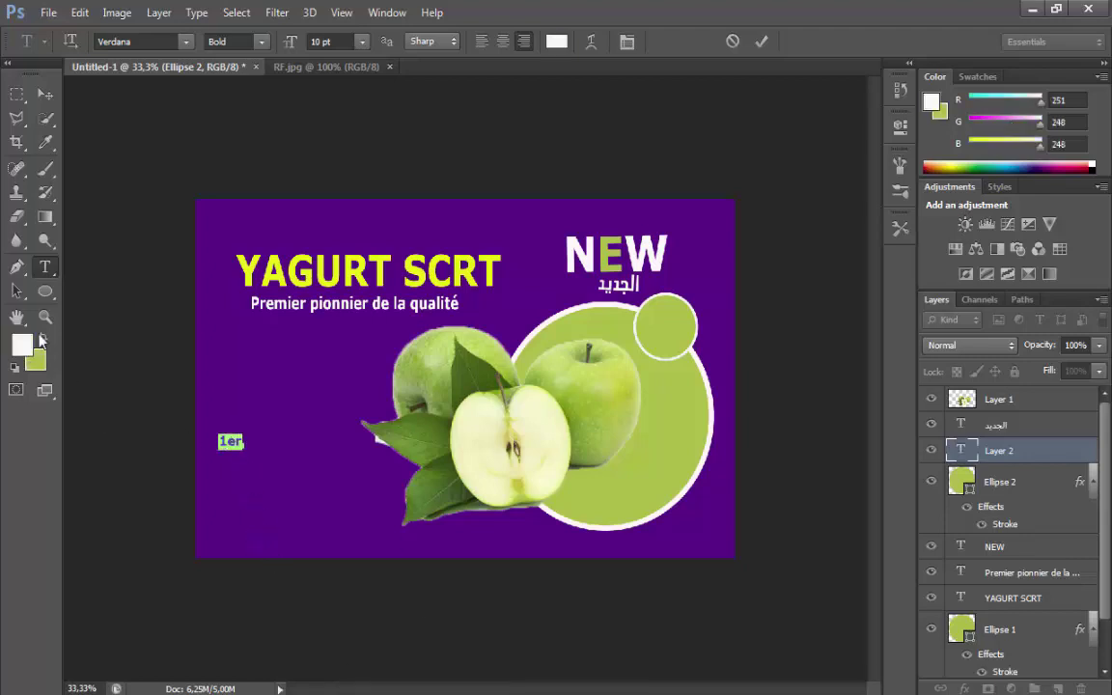
{"action": "left_click", "coordinate": [363, 44]}
{"action": "left_click", "coordinate": [350, 291]}
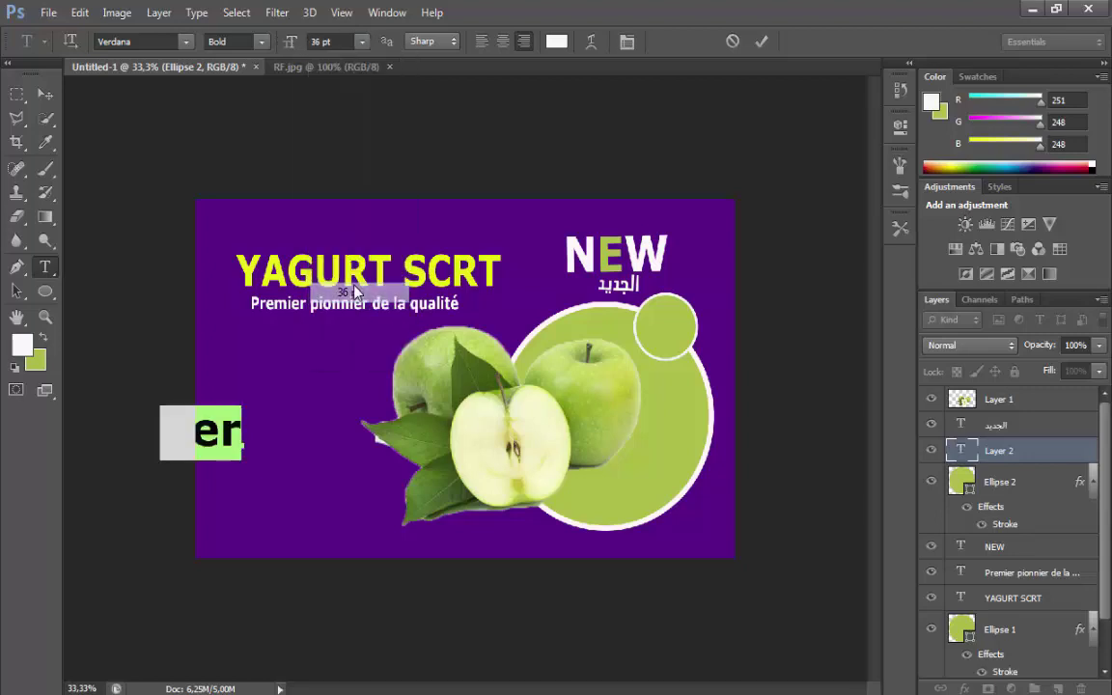
{"action": "left_click", "coordinate": [337, 40]}
{"action": "left_click", "coordinate": [360, 43]}
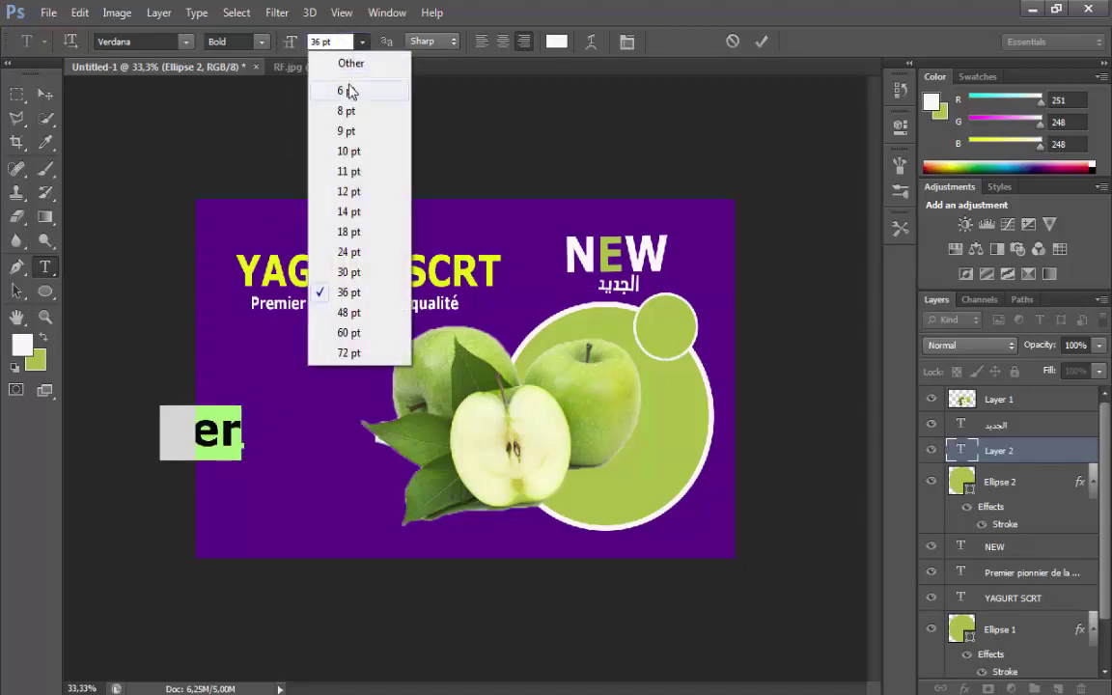
{"action": "left_click", "coordinate": [336, 229]}
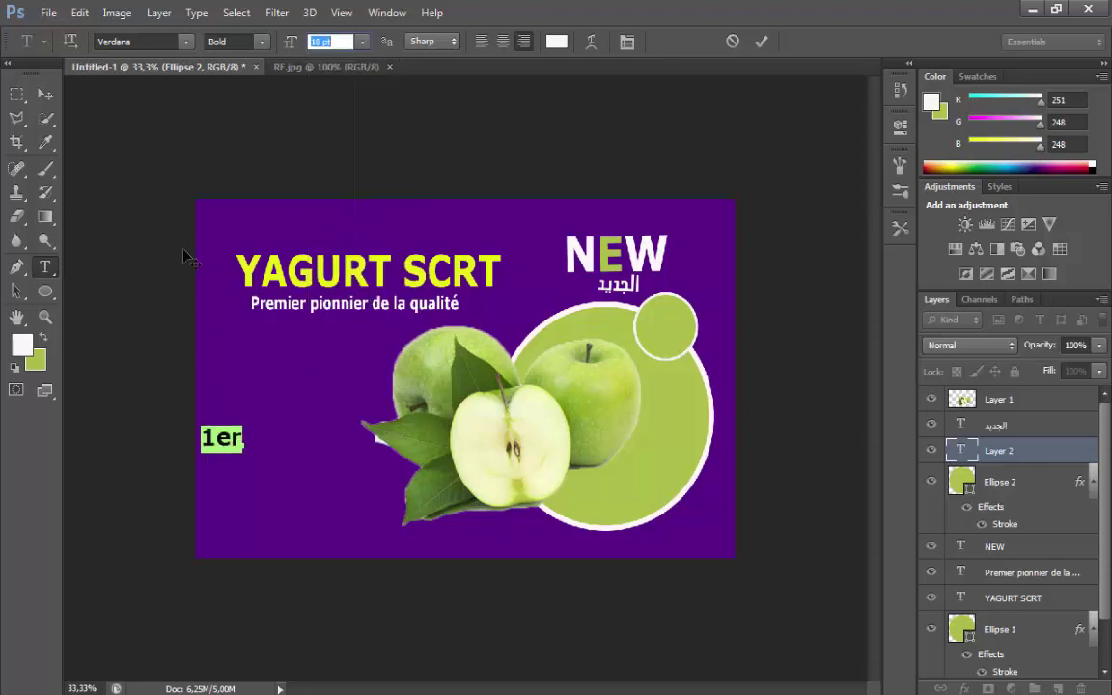
{"action": "left_click", "coordinate": [45, 94]}
{"action": "left_click_drag", "start_coordinate": [302, 338], "coordinate": [681, 255]}
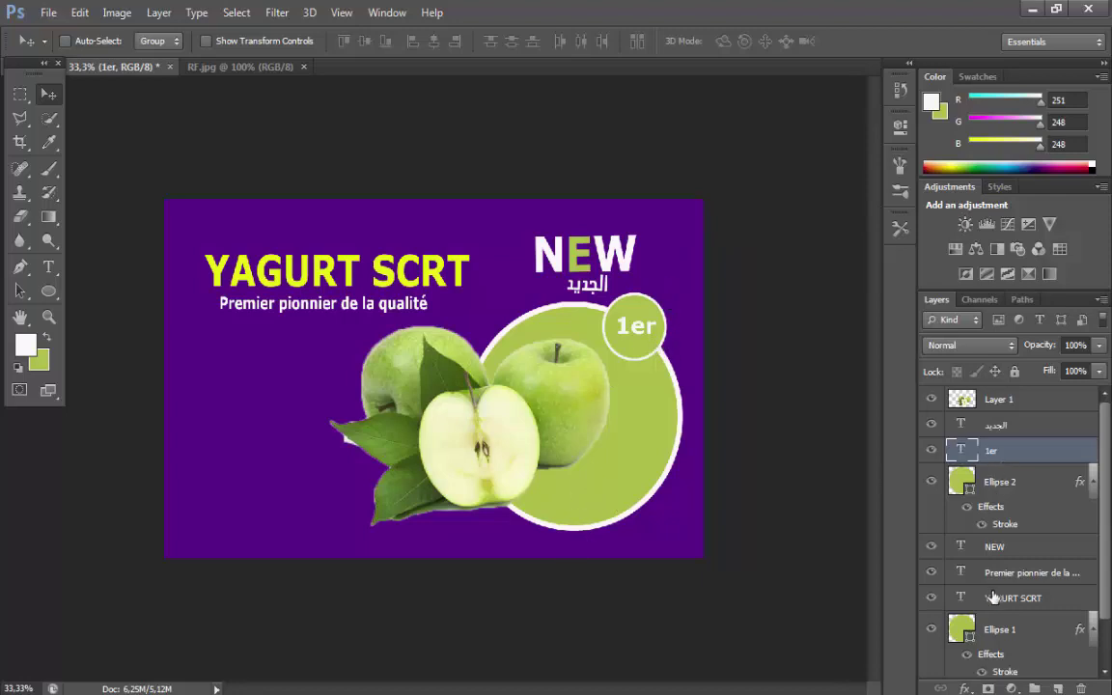
- Paint an off-white wavy band along the canvas's lower edge on a new layer with the splatter brush at 442 px
{"action": "left_click", "coordinate": [1058, 688]}
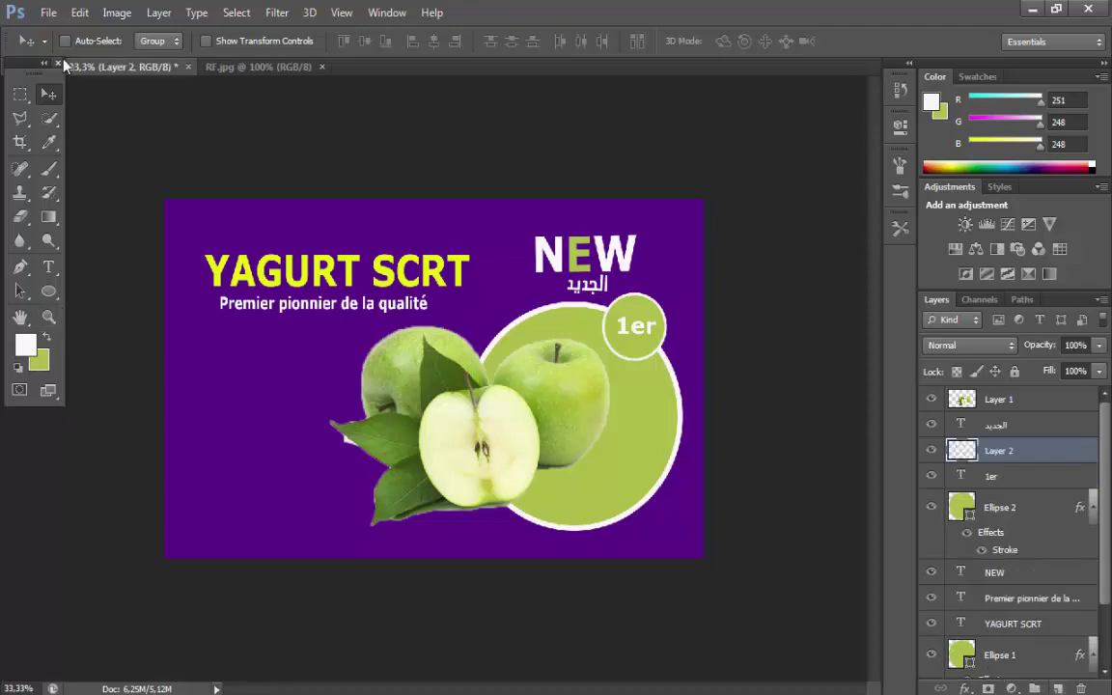
{"action": "left_click", "coordinate": [48, 168]}
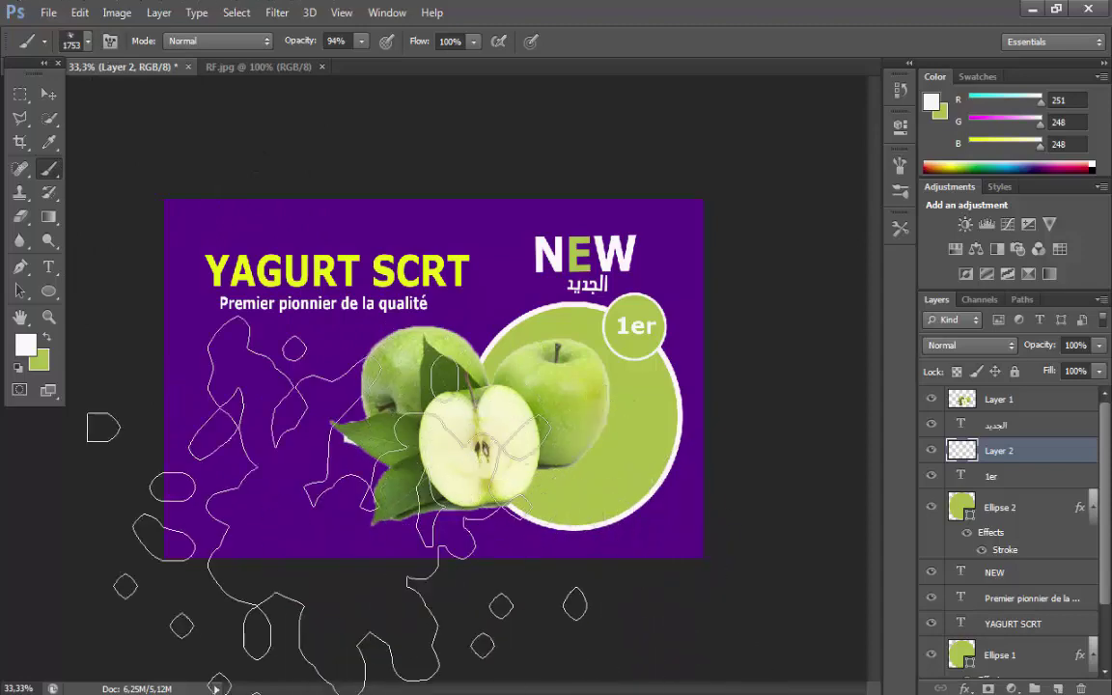
{"action": "left_click", "coordinate": [77, 44]}
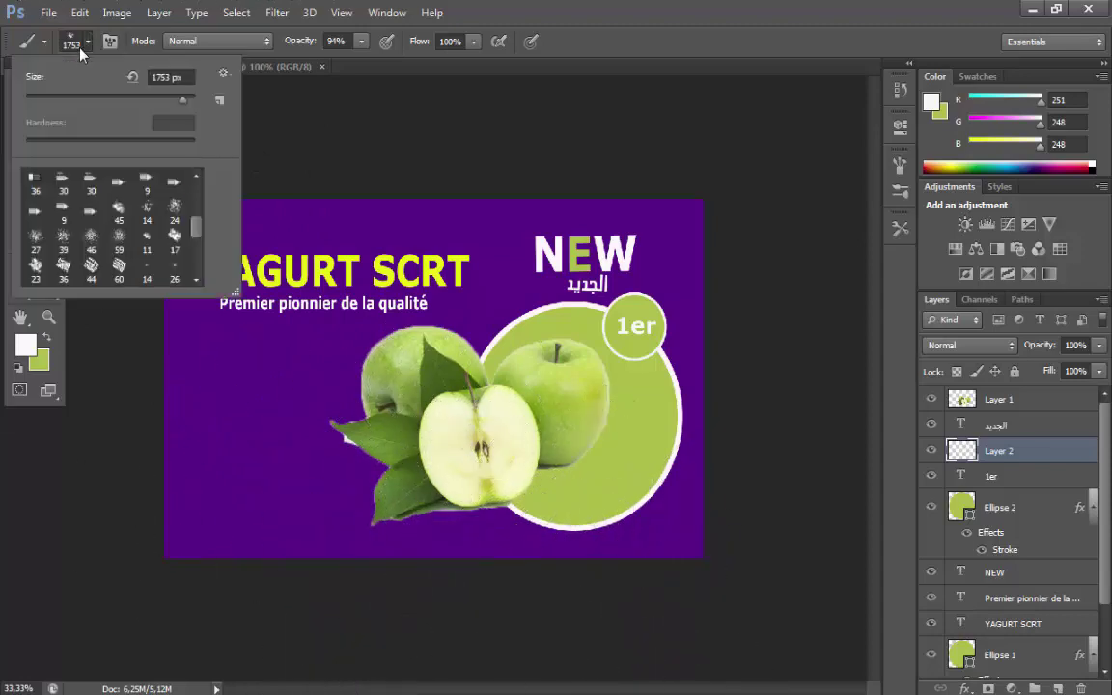
{"action": "left_click", "coordinate": [172, 99]}
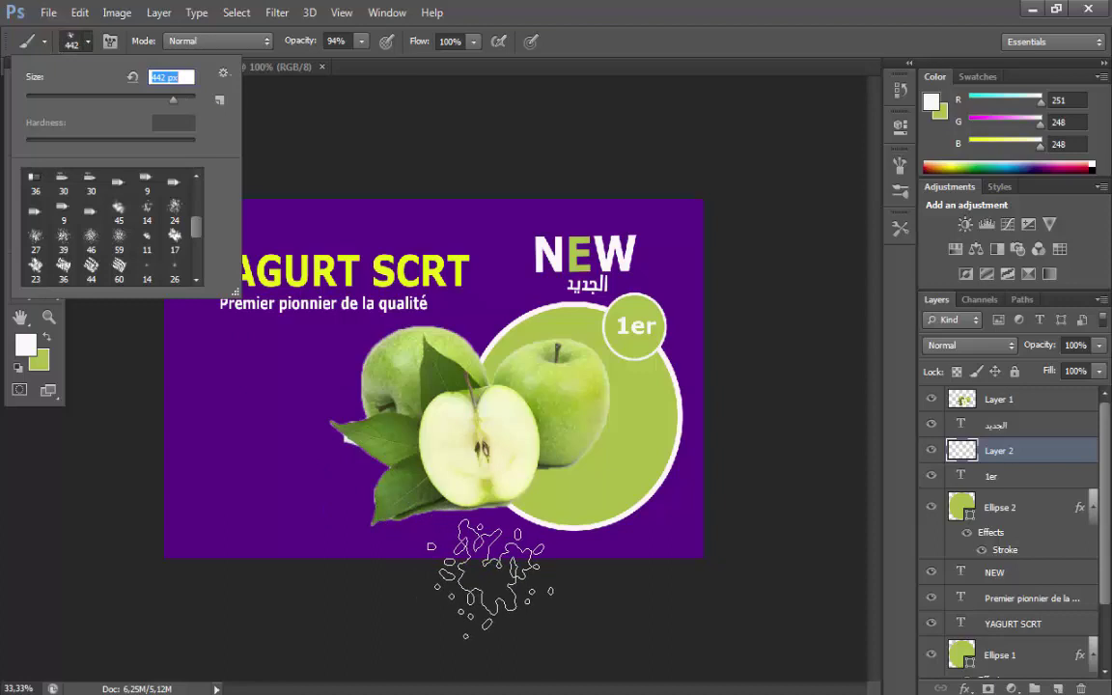
{"action": "mouse_move", "coordinate": [490, 573]}
{"action": "left_mouse_down"}
{"action": "mouse_move", "coordinate": [439, 575]}
{"action": "mouse_move", "coordinate": [544, 604]}
{"action": "mouse_move", "coordinate": [669, 577]}
{"action": "mouse_move", "coordinate": [760, 527]}
{"action": "mouse_move", "coordinate": [723, 551]}
{"action": "mouse_move", "coordinate": [521, 575]}
{"action": "mouse_move", "coordinate": [448, 506]}
{"action": "mouse_move", "coordinate": [434, 544]}
{"action": "mouse_move", "coordinate": [399, 575]}
{"action": "mouse_move", "coordinate": [261, 578]}
{"action": "mouse_move", "coordinate": [171, 596]}
{"action": "mouse_move", "coordinate": [450, 591]}
{"action": "mouse_move", "coordinate": [262, 560]}
{"action": "mouse_move", "coordinate": [170, 586]}
{"action": "left_mouse_up"}
- Step through the blend modes for the painted band's layer and set it to Luminosity
{"action": "left_click", "coordinate": [967, 345]}
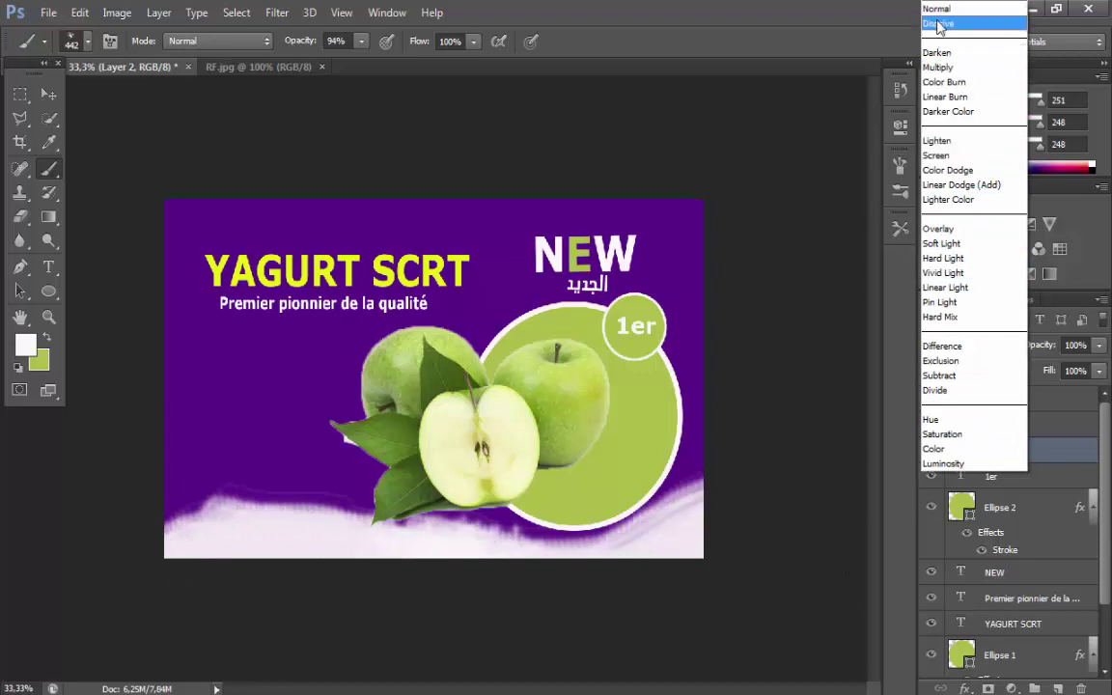
{"action": "left_click", "coordinate": [938, 25]}
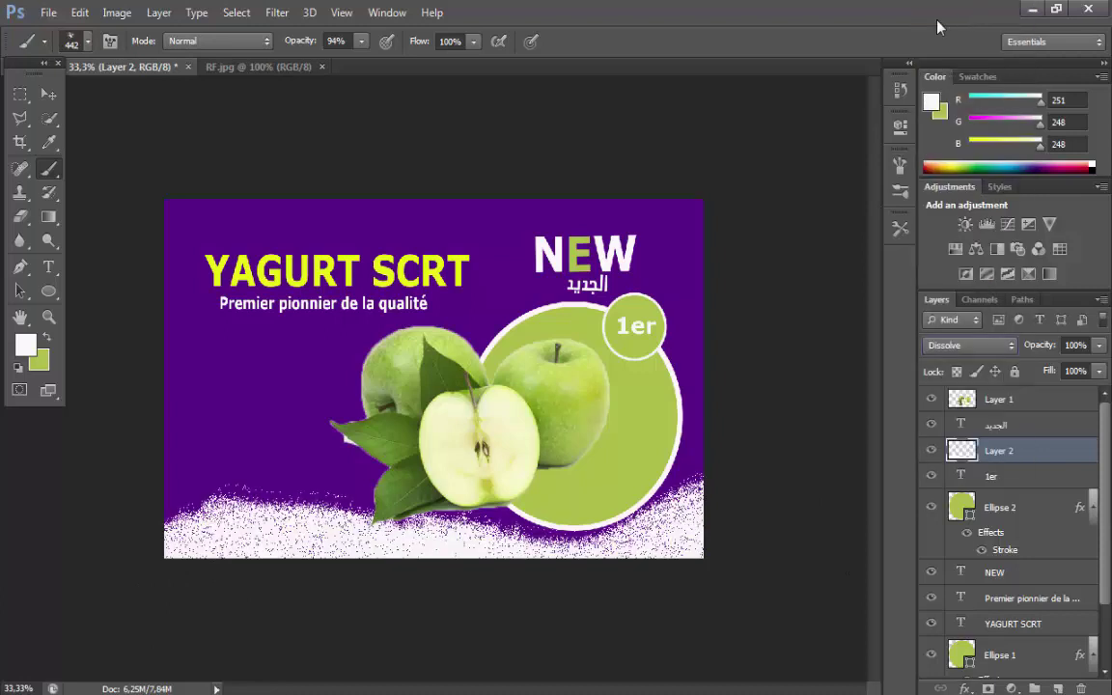
{"action": "key", "text": "Down"}
{"action": "key", "text": "Down"}
{"action": "key", "text": "Down"}
{"action": "key", "text": "Down"}
{"action": "key", "text": "Down"}
{"action": "key", "text": "Down"}
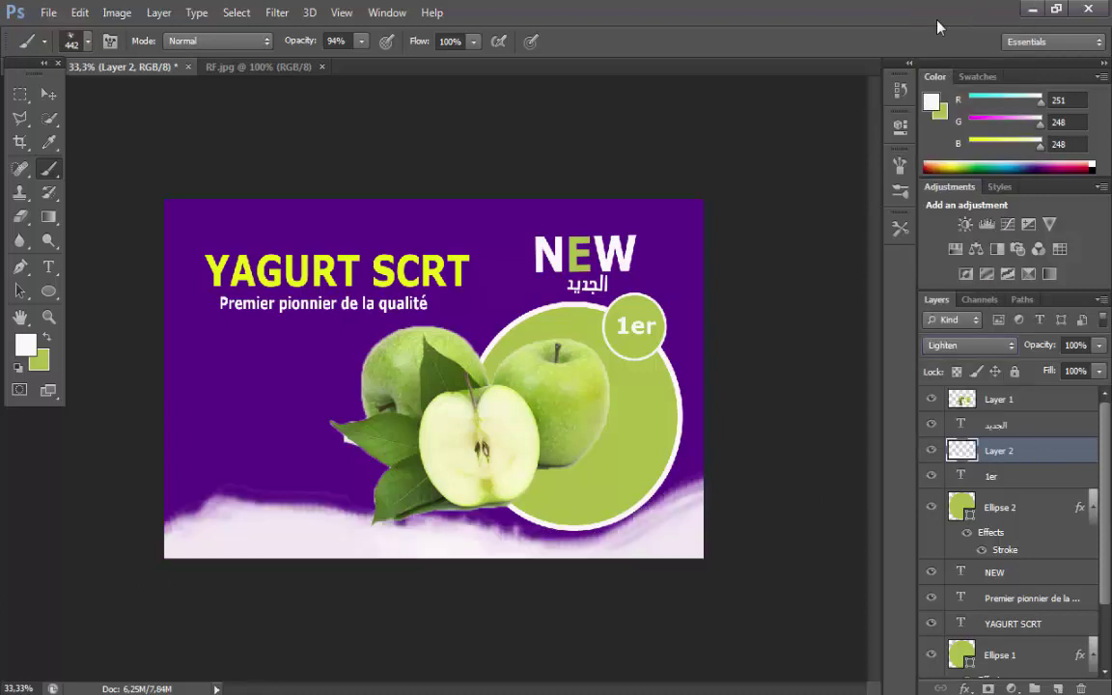
{"action": "key", "text": "Down"}
{"action": "key", "text": "Down"}
{"action": "key", "text": "Down"}
{"action": "key", "text": "Down"}
{"action": "key", "text": "Down"}
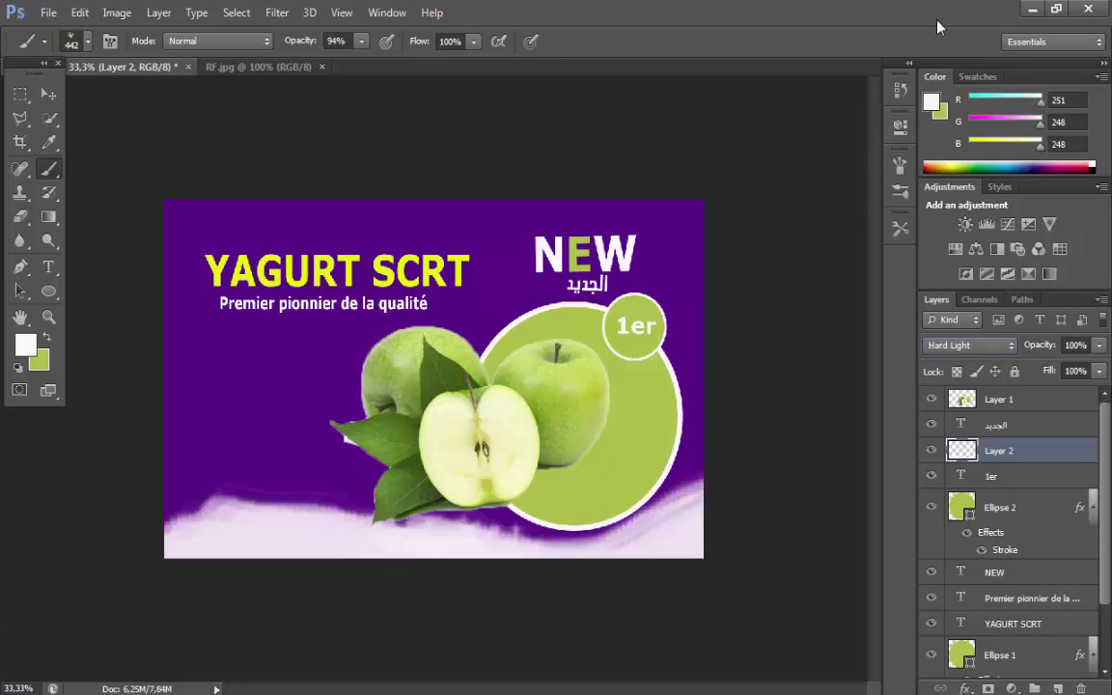
{"action": "key", "text": "Down"}
{"action": "key", "text": "Down"}
{"action": "key", "text": "Down"}
{"action": "key", "text": "Down"}
{"action": "key", "text": "Down"}
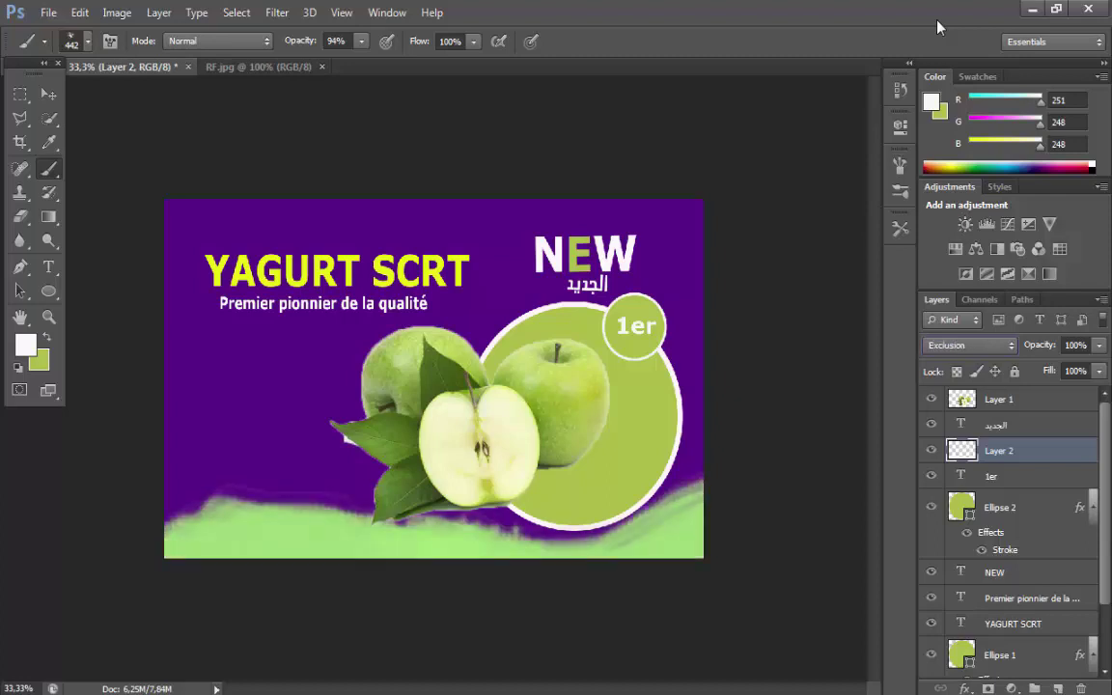
{"action": "key", "text": "Down"}
{"action": "key", "text": "Down"}
{"action": "key", "text": "Down"}
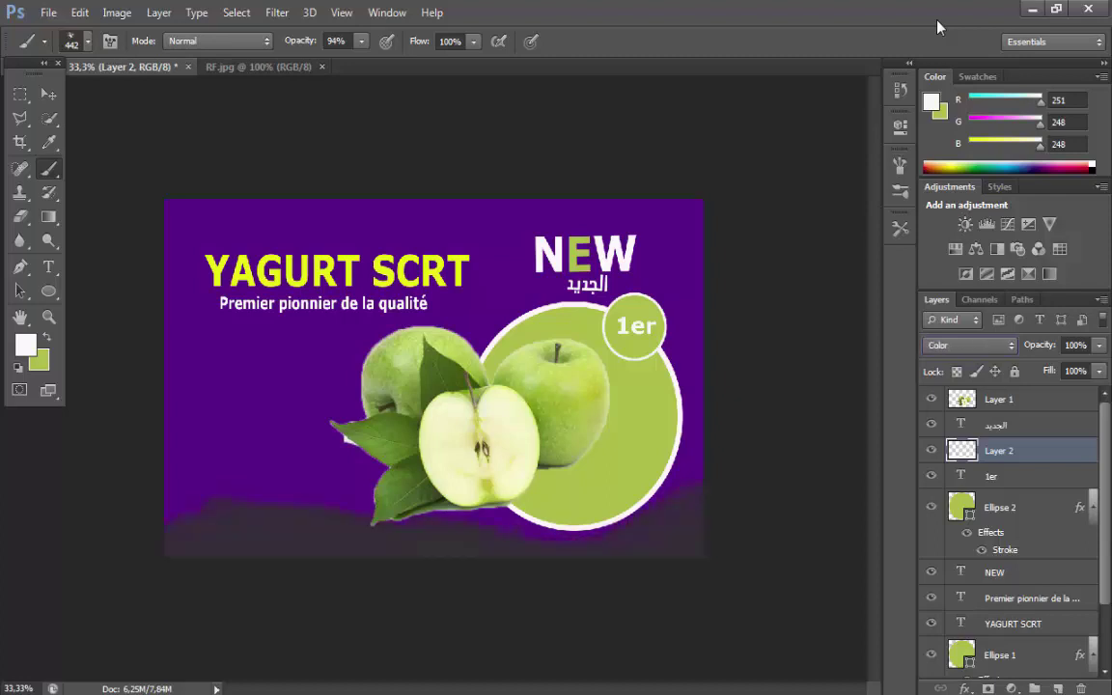
- Lower the painted band layer's opacity to 33%
{"action": "left_click", "coordinate": [1099, 344]}
{"action": "left_click_drag", "start_coordinate": [1018, 366], "coordinate": [1049, 377]}
{"action": "key", "text": "Return"}
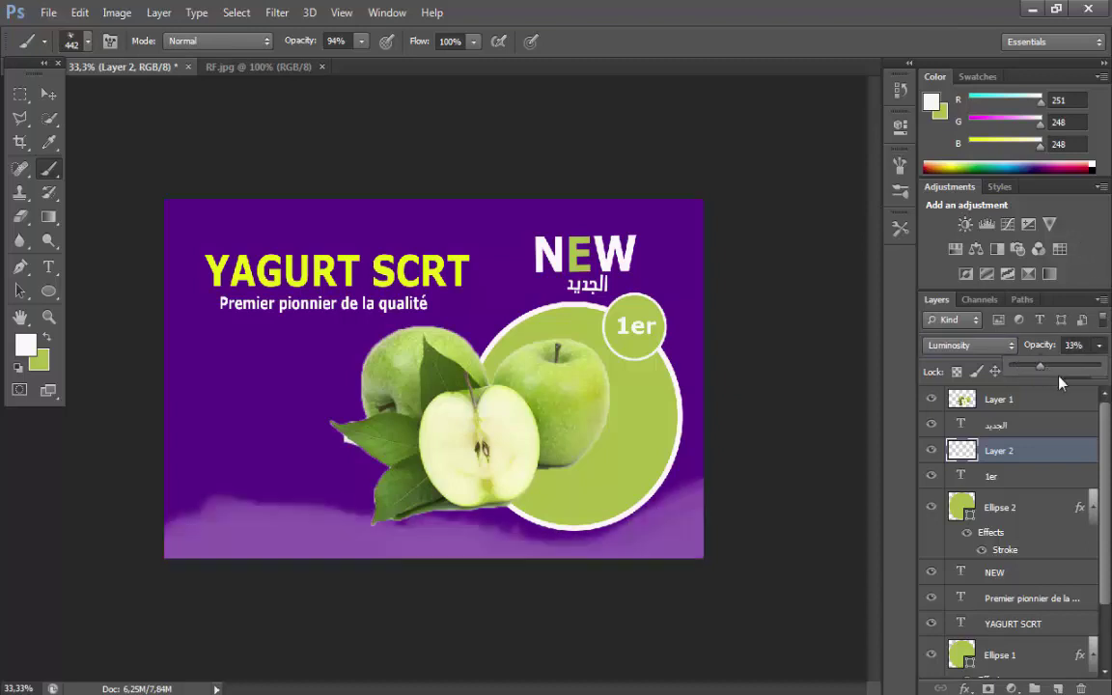
- Draw a white ellipse overlapping the canvas's lower edge and move it toward the lower-right corner
{"action": "left_click", "coordinate": [51, 293]}
{"action": "left_click", "coordinate": [87, 322]}
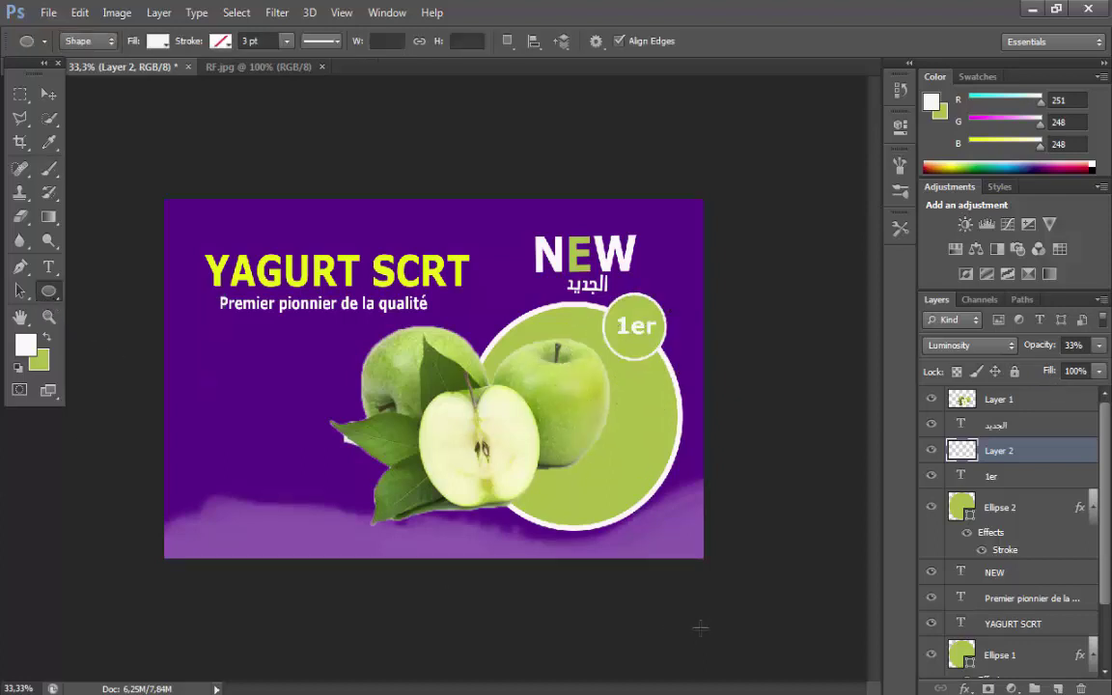
{"action": "left_click_drag", "start_coordinate": [735, 488], "coordinate": [528, 690]}
{"action": "left_click", "coordinate": [54, 98]}
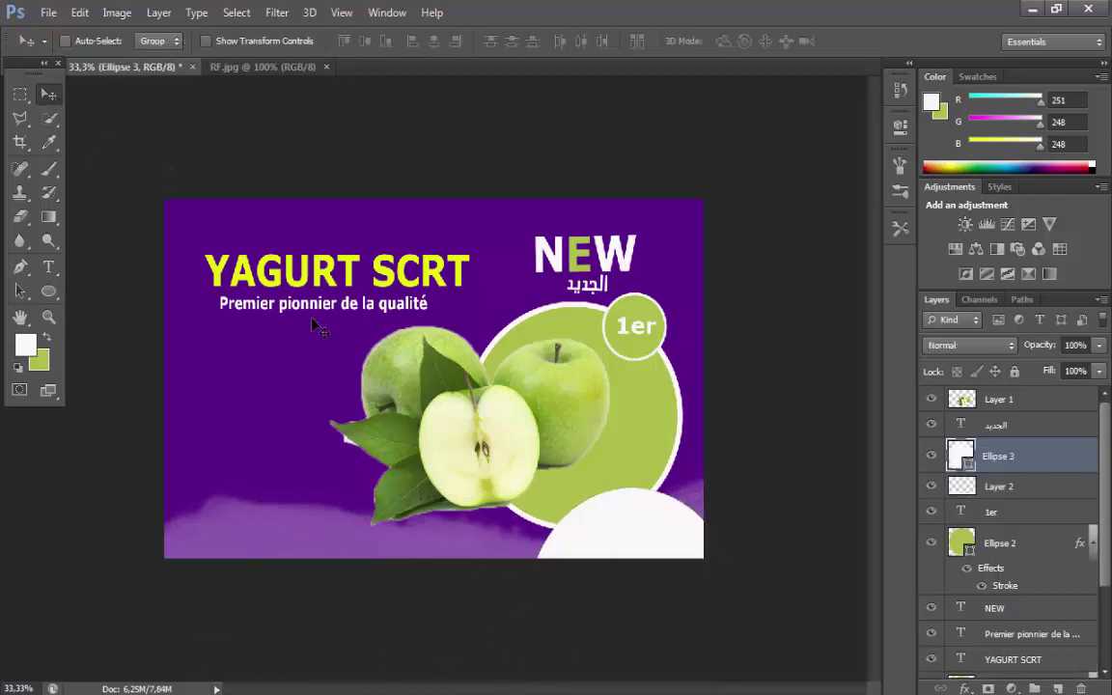
{"action": "left_click_drag", "start_coordinate": [692, 546], "coordinate": [741, 556]}
- Distort the white ellipse to about 1371 by 775 px and leave only a shallow arc along the canvas's lower-right edge
{"action": "left_click", "coordinate": [79, 12]}
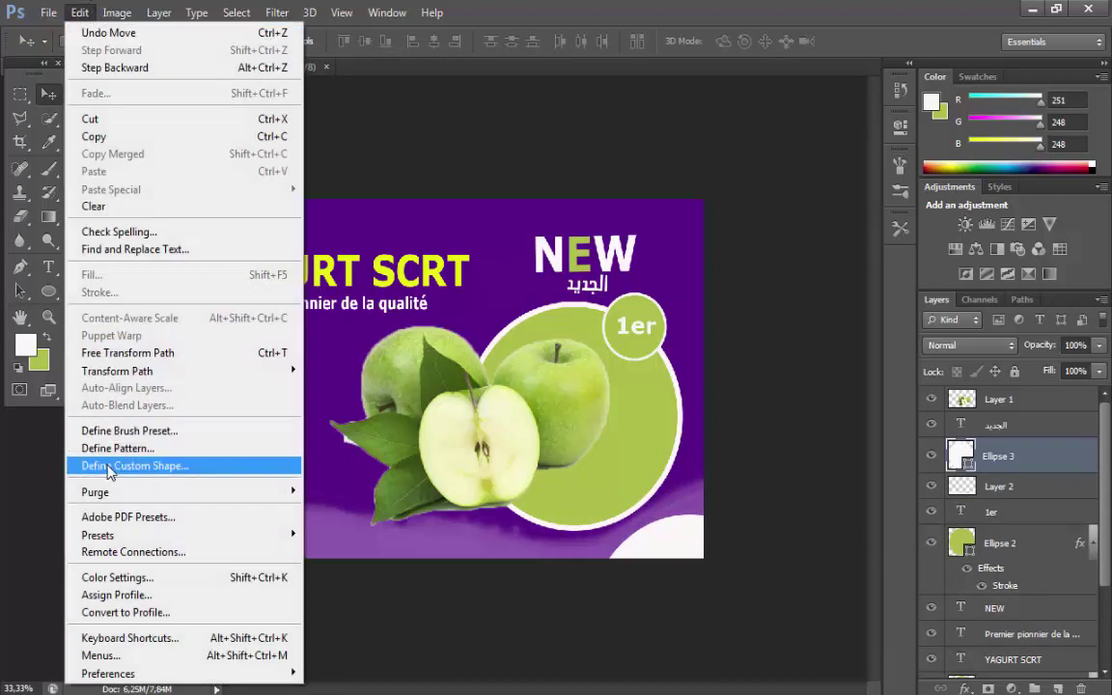
{"action": "mouse_move", "coordinate": [184, 371]}
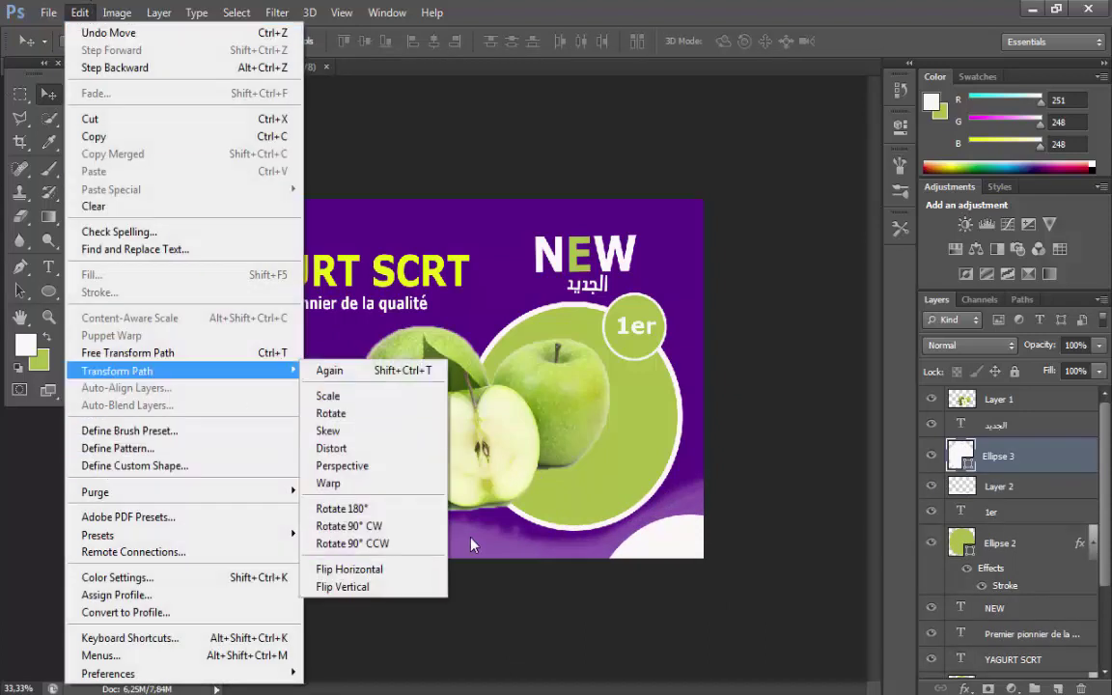
{"action": "left_click", "coordinate": [351, 451]}
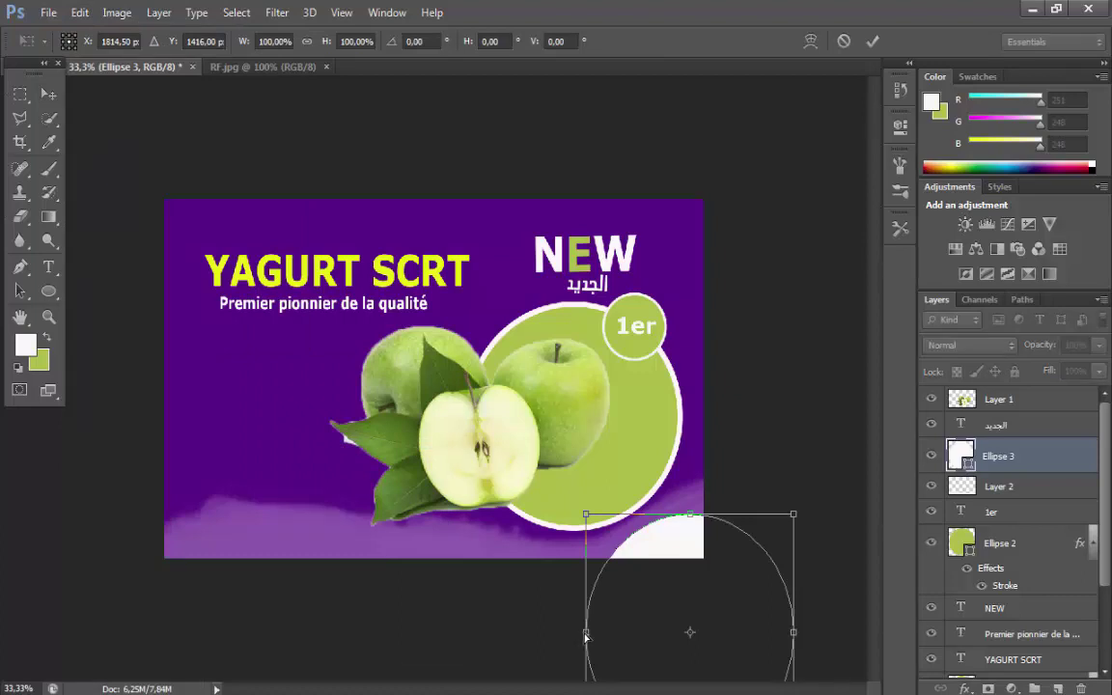
{"action": "left_click_drag", "start_coordinate": [586, 635], "coordinate": [397, 642]}
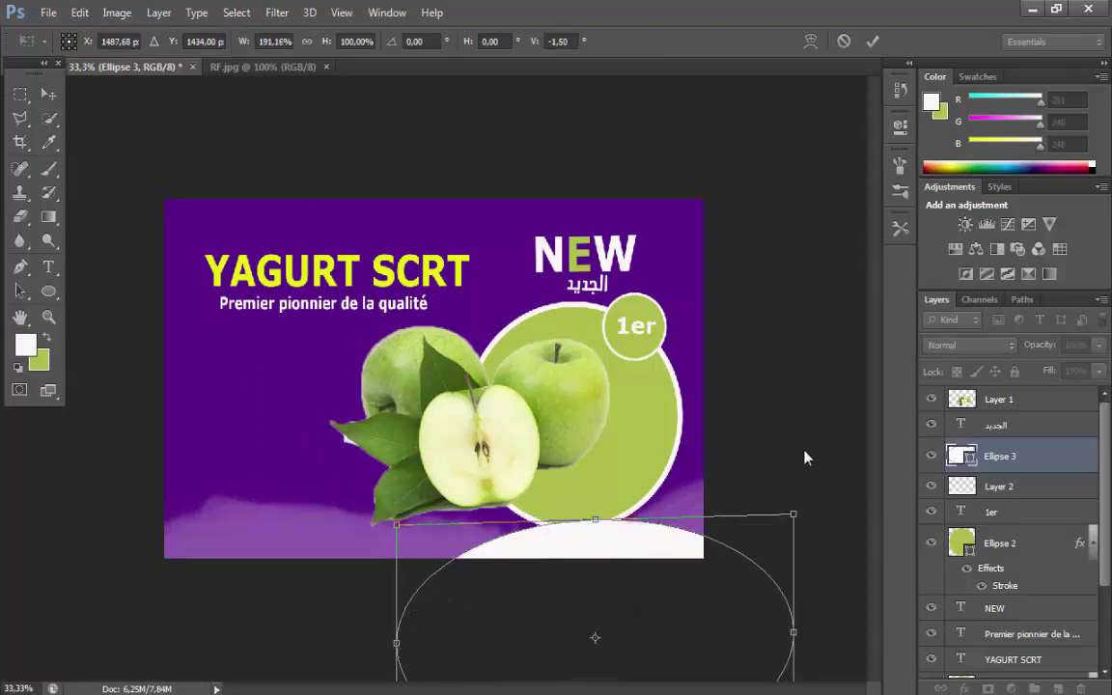
{"action": "left_click_drag", "start_coordinate": [760, 543], "coordinate": [716, 547]}
{"action": "key", "text": "Return"}
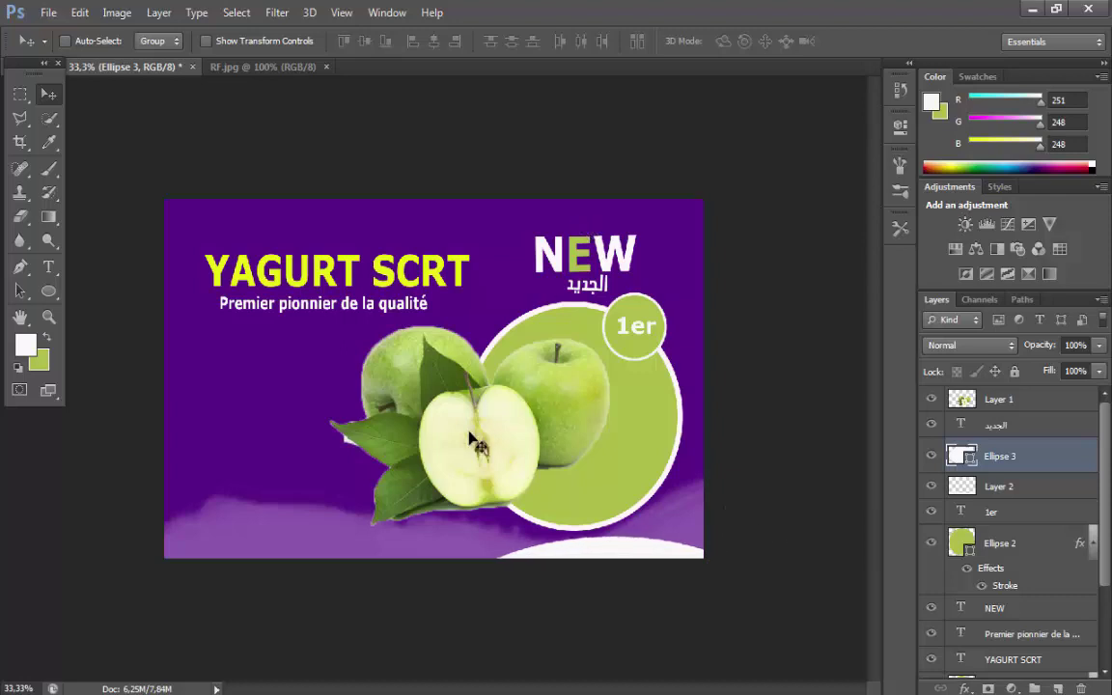
- Draw a second white ellipse about 1527 by 648 px at the lower left and move it to meet the first arc
{"action": "left_click", "coordinate": [48, 290]}
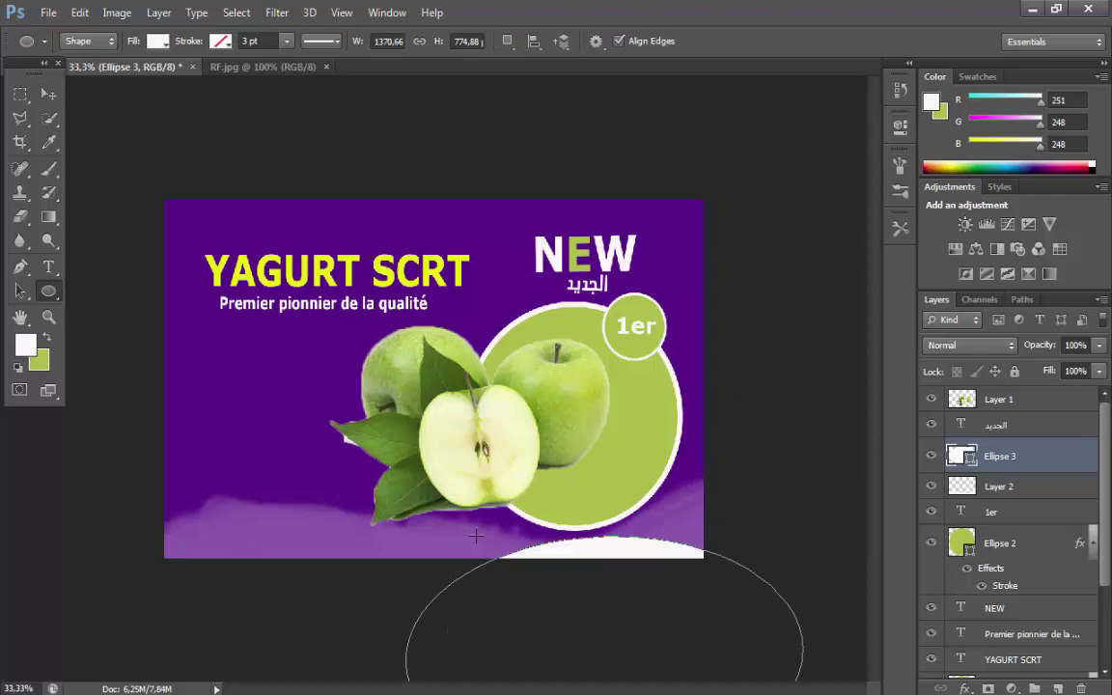
{"action": "left_click_drag", "start_coordinate": [475, 536], "coordinate": [36, 690]}
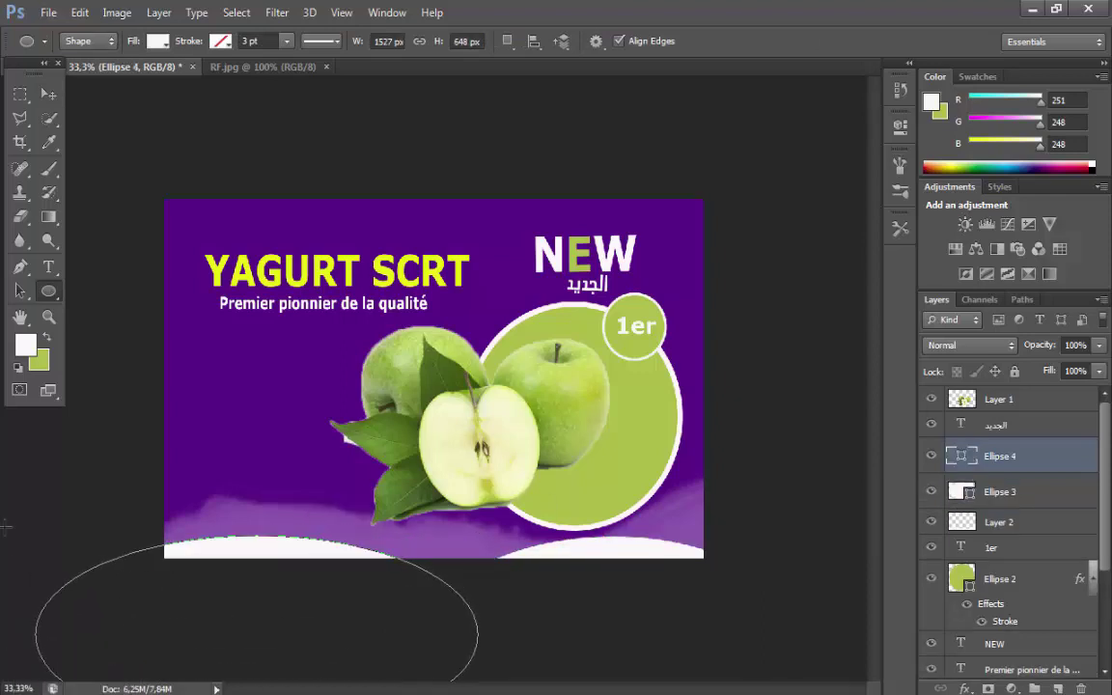
{"action": "left_click", "coordinate": [47, 94]}
{"action": "left_click_drag", "start_coordinate": [162, 438], "coordinate": [229, 430]}
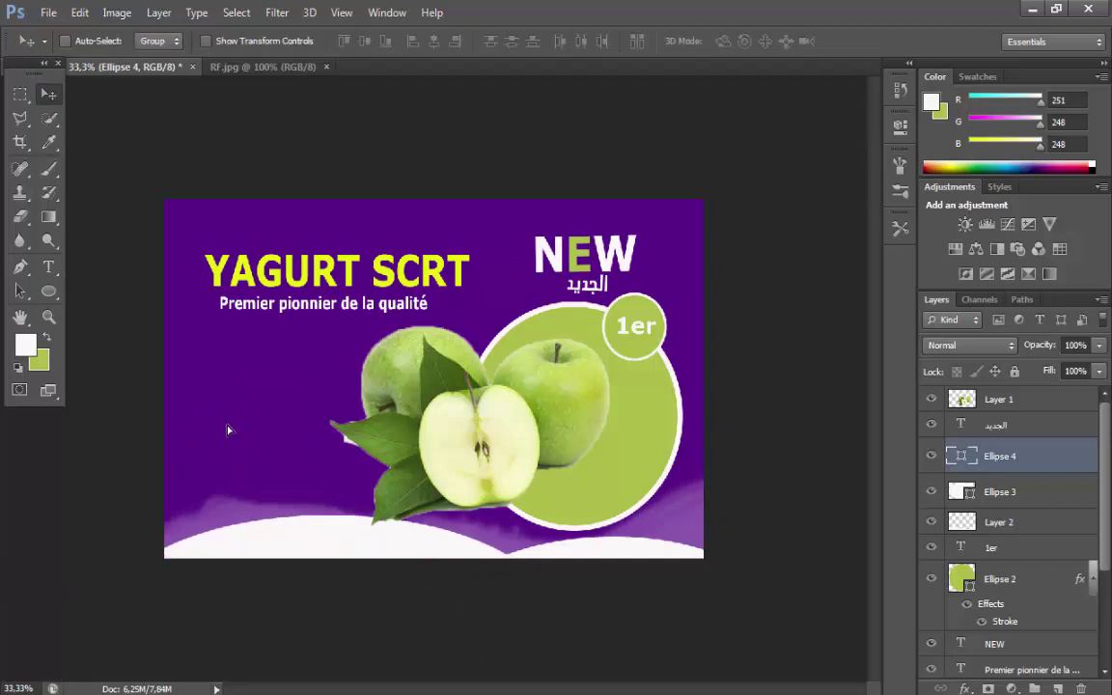
- Duplicate the lower-left white ellipse and recolour the copy with the purple sampled from the background
{"action": "right_click", "coordinate": [999, 447]}
{"action": "left_click", "coordinate": [762, 139]}
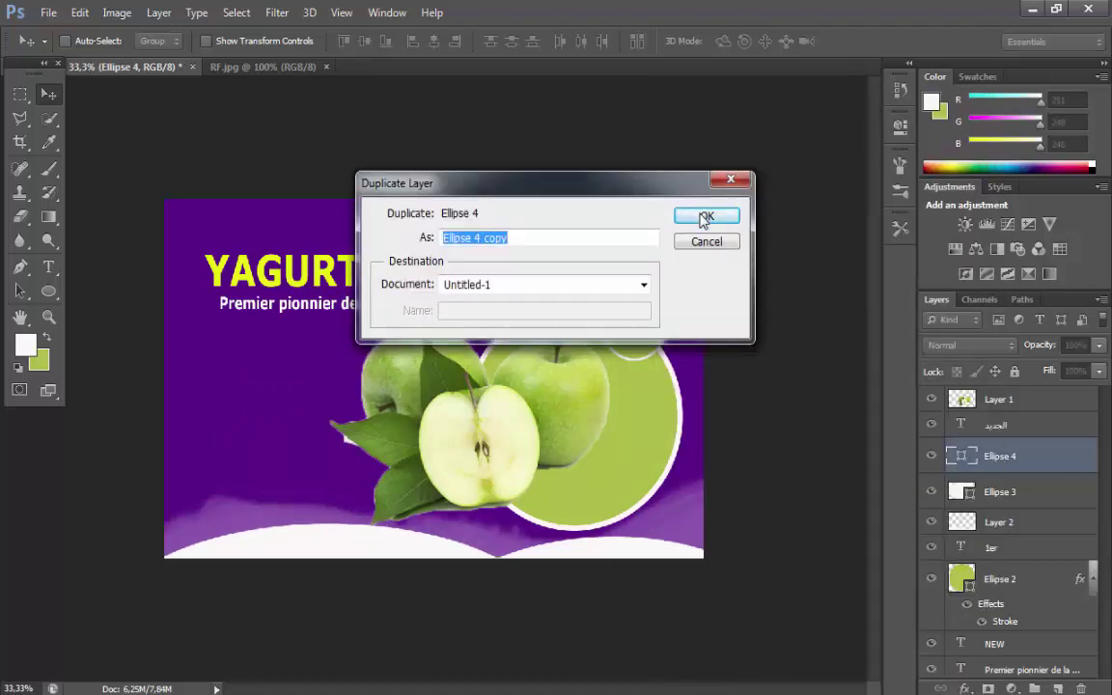
{"action": "left_click", "coordinate": [705, 216]}
{"action": "double_click", "coordinate": [962, 458]}
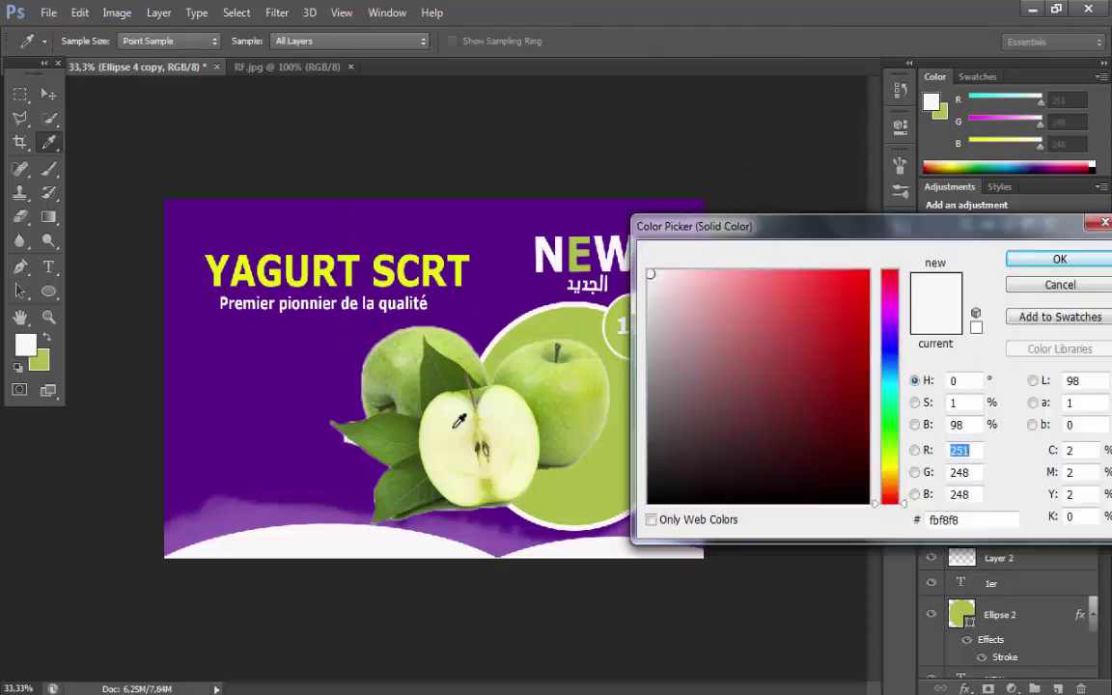
{"action": "left_click", "coordinate": [278, 422]}
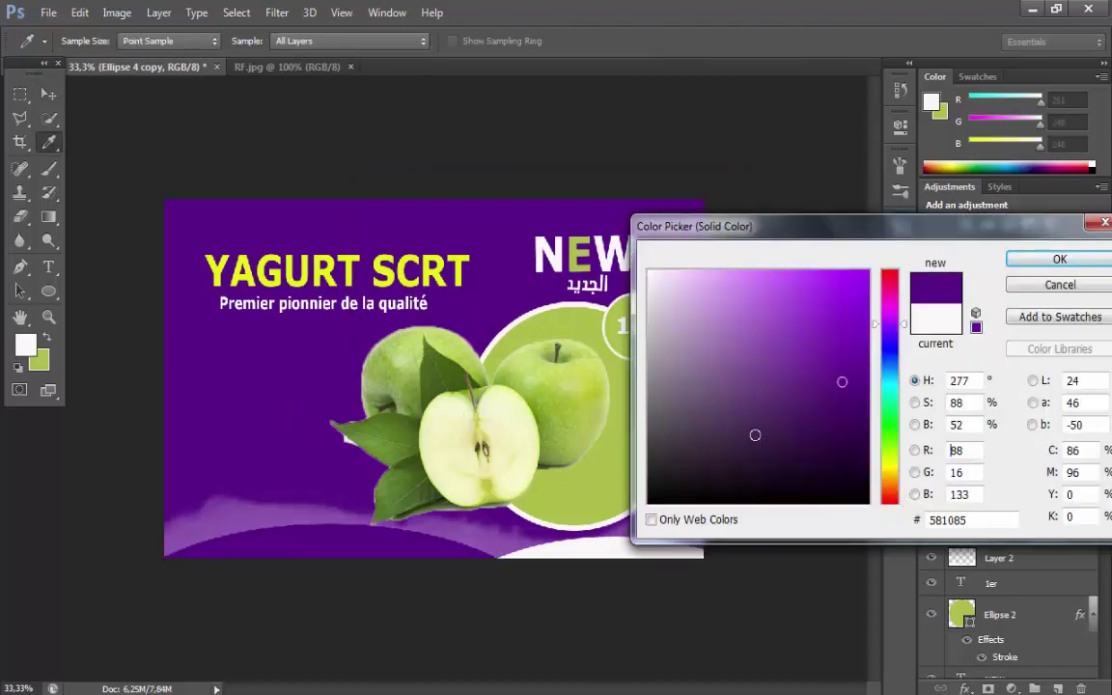
{"action": "left_click", "coordinate": [1060, 259]}
- Shift the purple ellipse copy slightly down so only a thin white arc remains along its upper edge
{"action": "mouse_move", "coordinate": [368, 540]}
{"action": "left_mouse_down"}
{"action": "mouse_move", "coordinate": [362, 556]}
{"action": "mouse_move", "coordinate": [354, 546]}
{"action": "mouse_move", "coordinate": [366, 556]}
{"action": "left_mouse_up"}
{"action": "key", "text": "Up"}
{"action": "key", "text": "Up"}
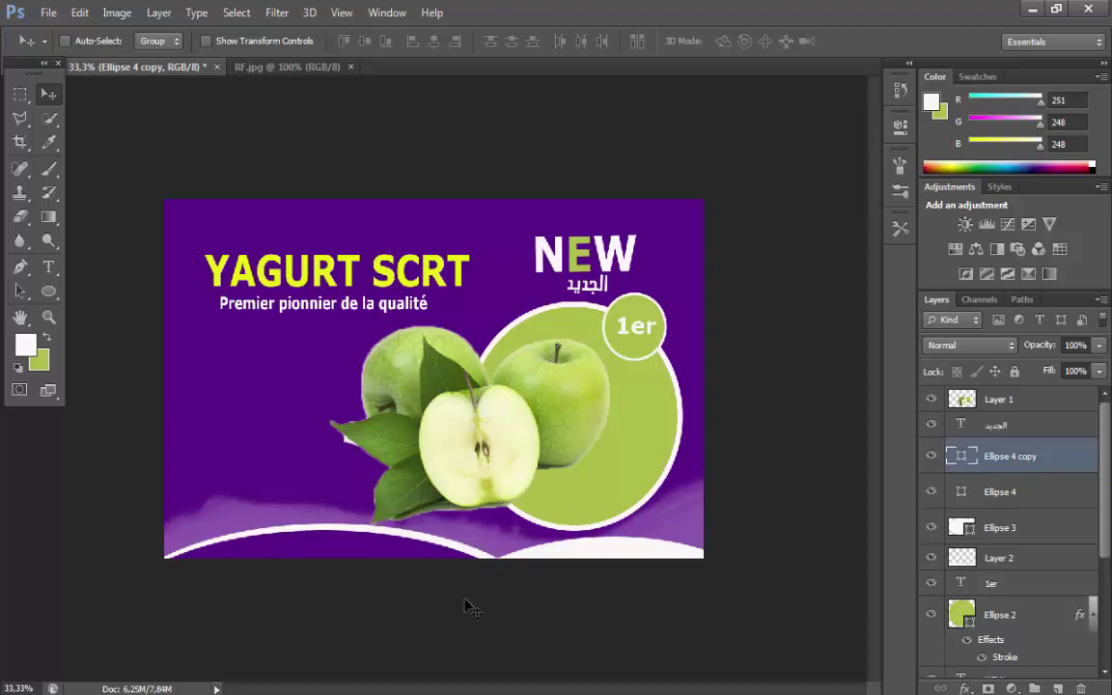
{"action": "key", "text": "Down"}
- Duplicate the purple ellipse and move the copy over the lower-right white ellipse, leaving a thin white rim
{"action": "right_click", "coordinate": [1007, 455]}
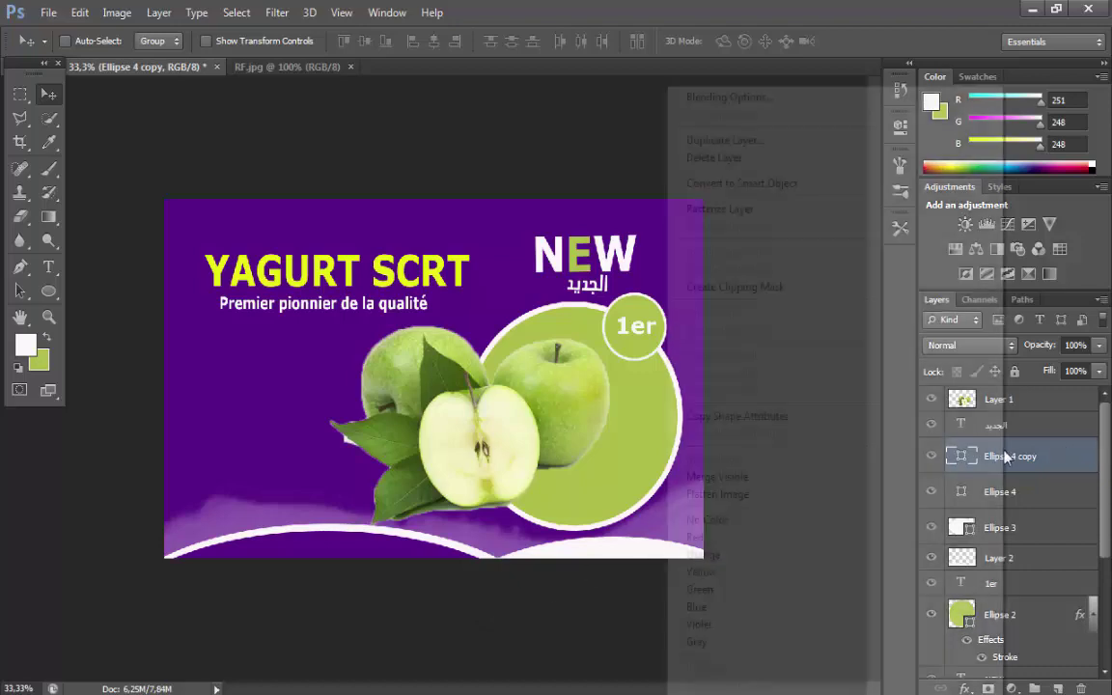
{"action": "left_click", "coordinate": [781, 138]}
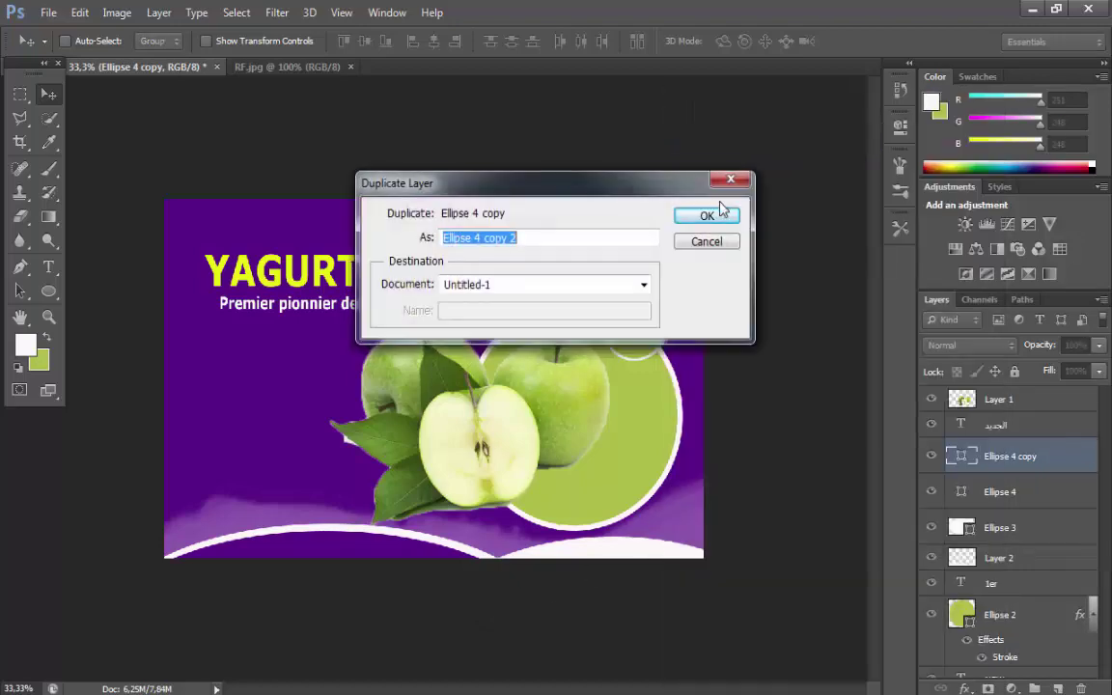
{"action": "key", "text": "Return"}
{"action": "left_click_drag", "start_coordinate": [529, 565], "coordinate": [672, 562]}
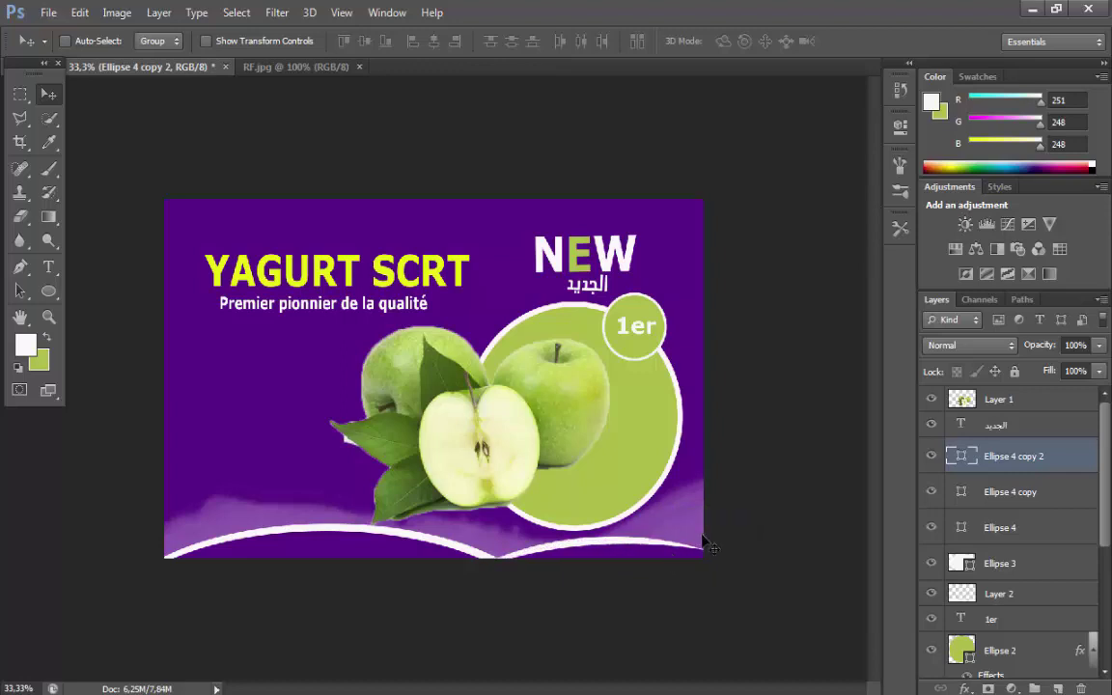
- Add a text line below the tagline containing the pasted "Premier pionnier de la qualité" and set its size to 6 pt
{"action": "left_click", "coordinate": [20, 266]}
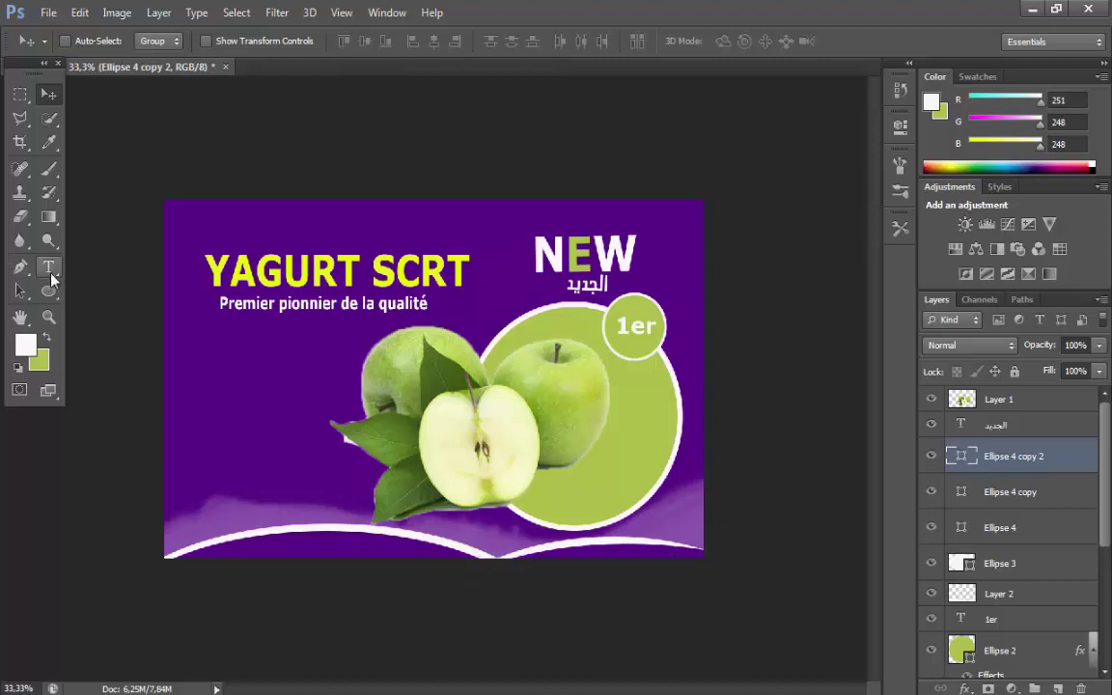
{"action": "left_click", "coordinate": [49, 270]}
{"action": "left_click", "coordinate": [223, 382]}
{"action": "right_click", "coordinate": [218, 385]}
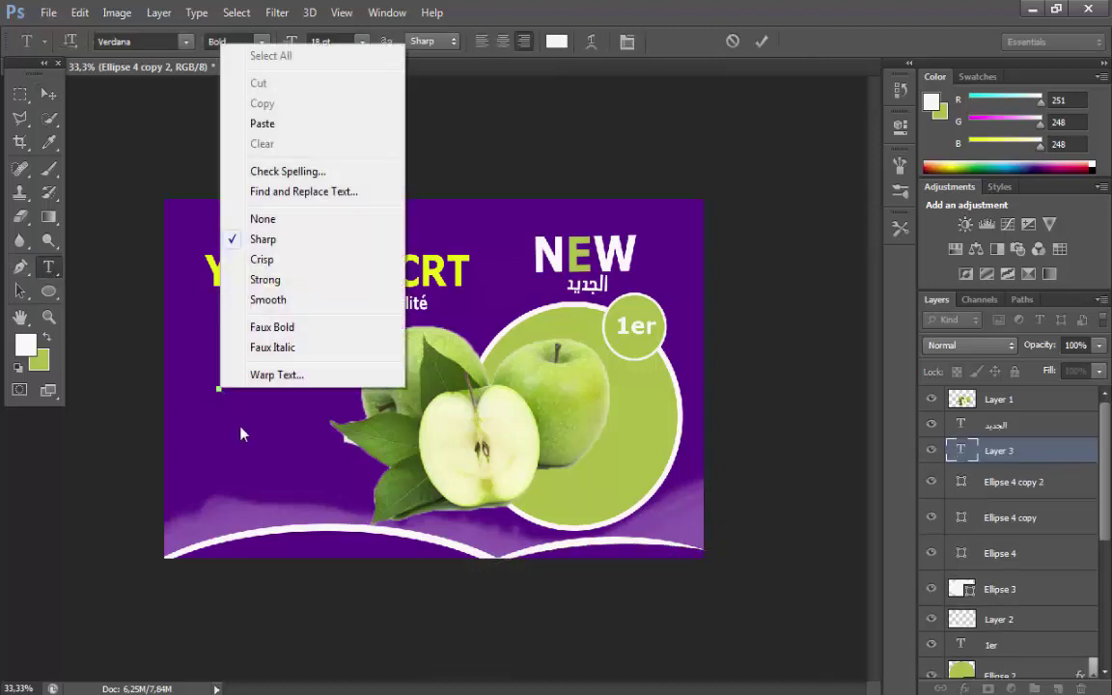
{"action": "left_click", "coordinate": [266, 126]}
{"action": "key", "text": "ctrl+a"}
{"action": "key", "text": "ctrl+c"}
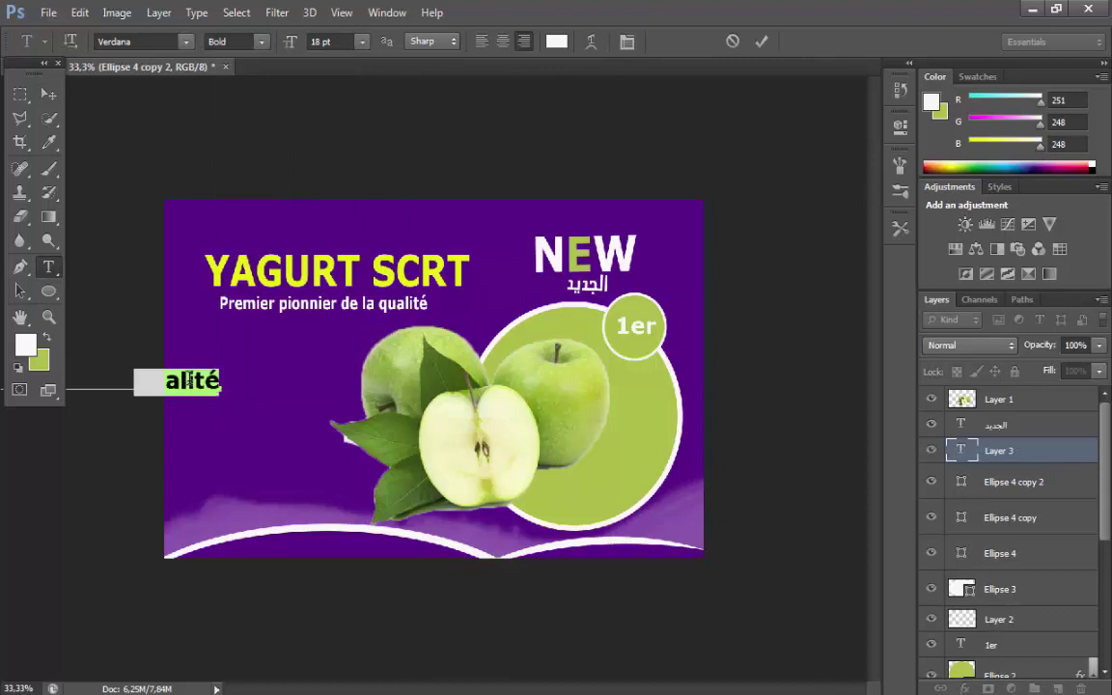
{"action": "left_click", "coordinate": [361, 41]}
{"action": "left_click", "coordinate": [353, 91]}
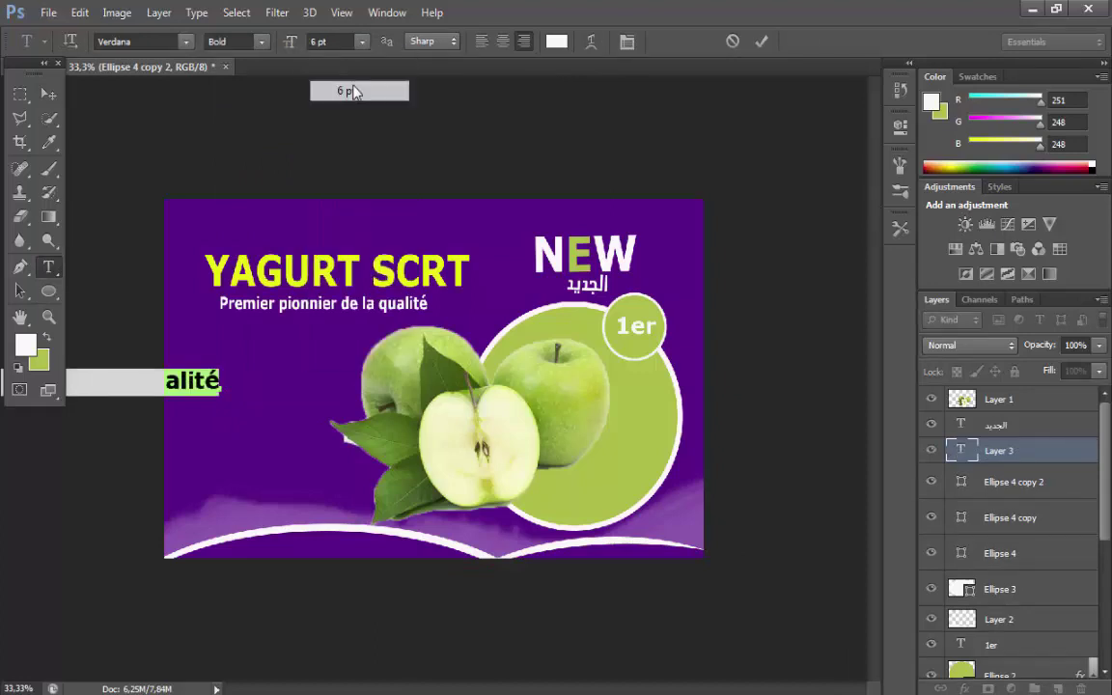
- Free-transform the small text line to about 98% width and 182% height and place it beside the apples, below the tagline
{"action": "left_click", "coordinate": [79, 12]}
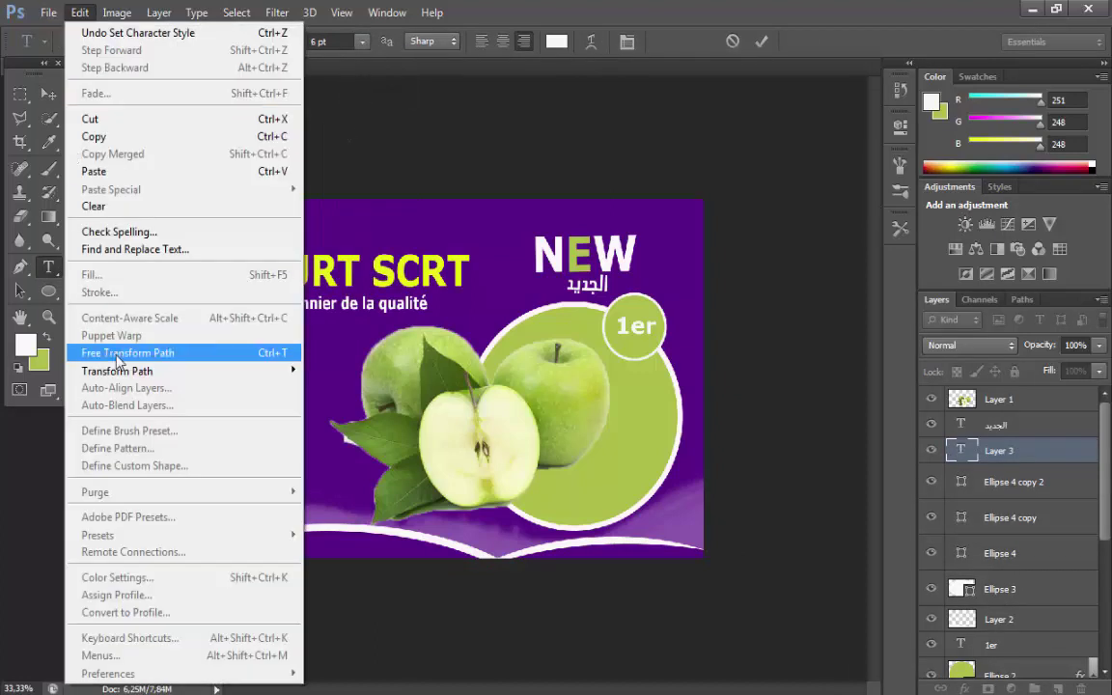
{"action": "left_click", "coordinate": [145, 352]}
{"action": "left_click_drag", "start_coordinate": [196, 394], "coordinate": [355, 358]}
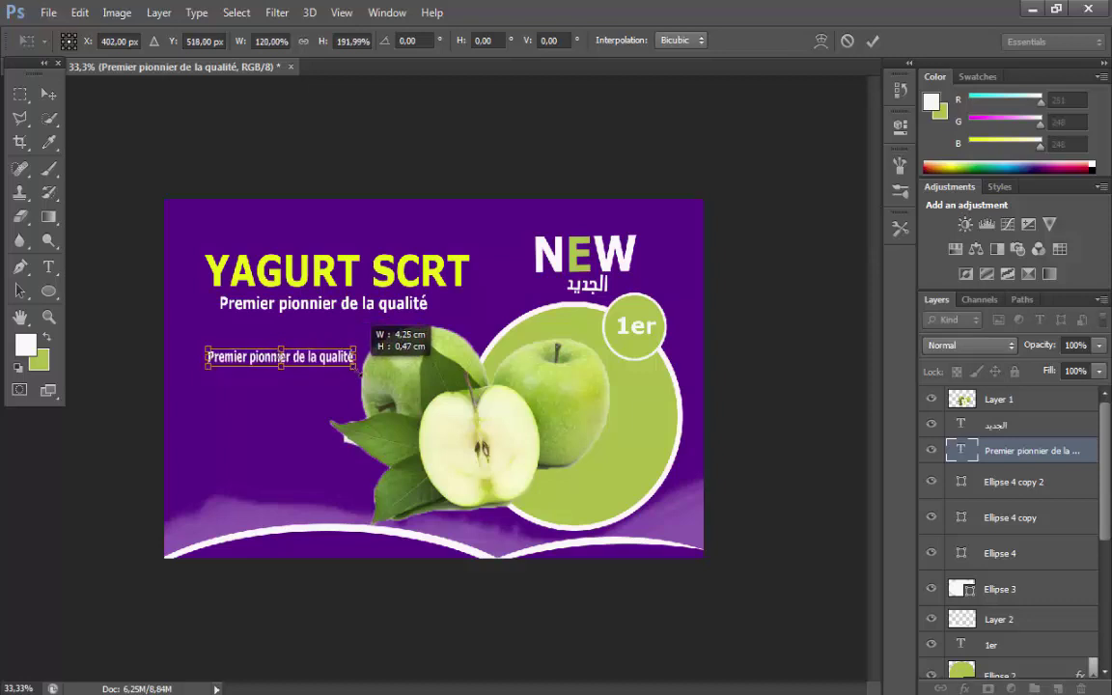
{"action": "left_click_drag", "start_coordinate": [356, 370], "coordinate": [331, 371]}
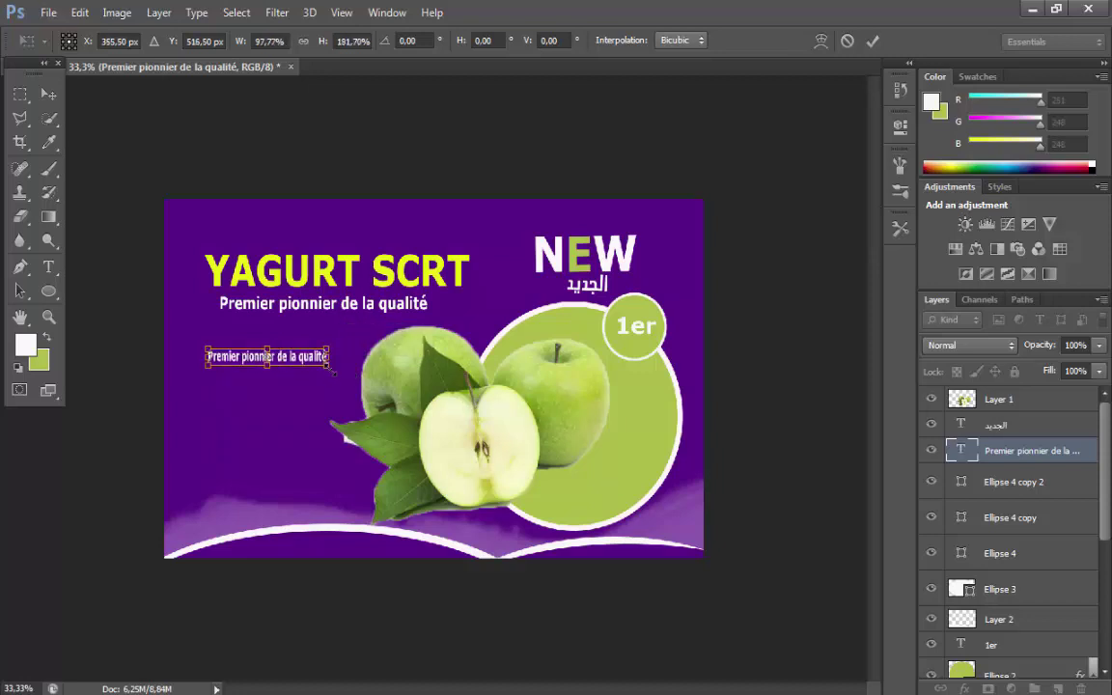
{"action": "key", "text": "Return"}
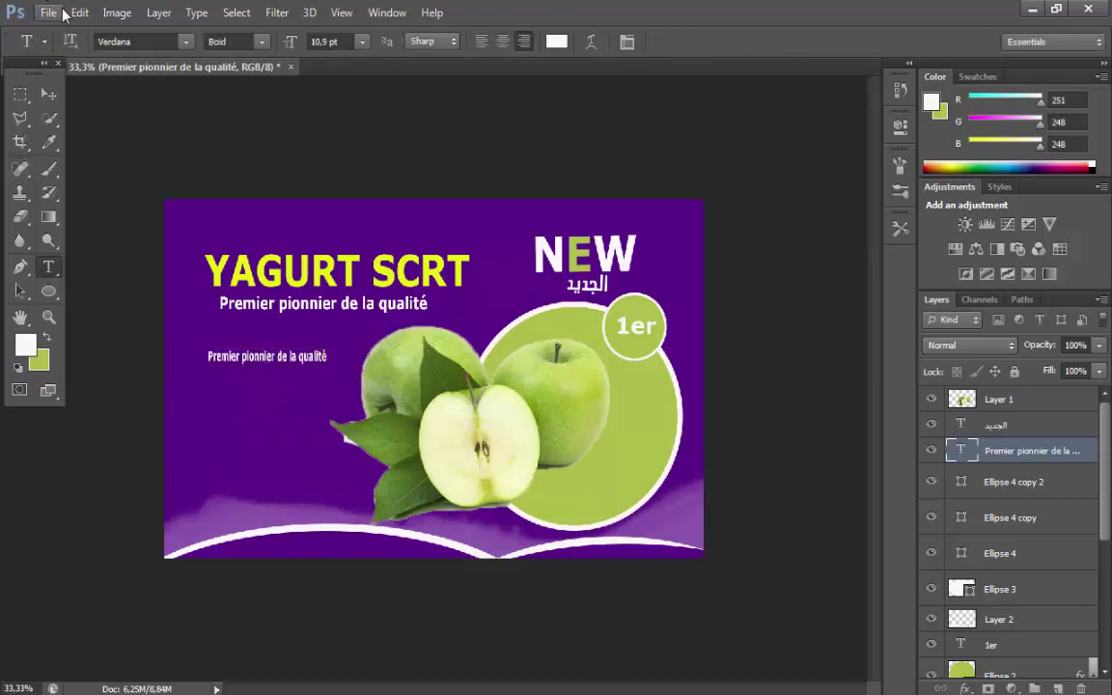
- Paste the phrase "Premier pionnier de la qualité" a second time into the small text line and set the whole line to 6 pt
{"action": "left_click", "coordinate": [50, 94]}
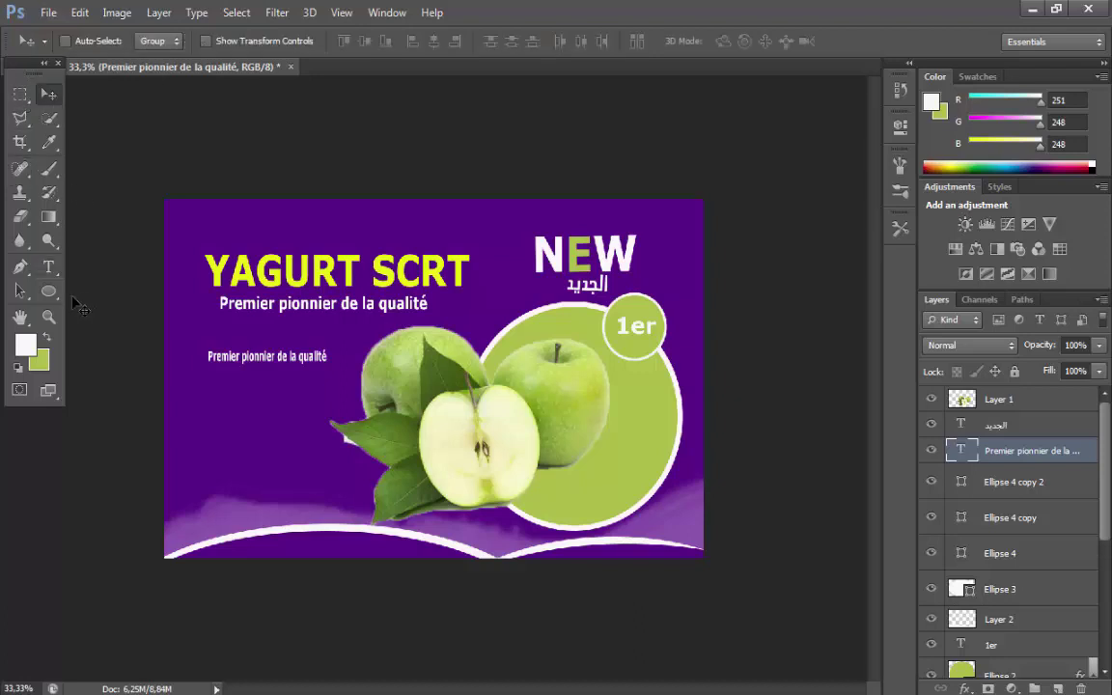
{"action": "left_click", "coordinate": [49, 266]}
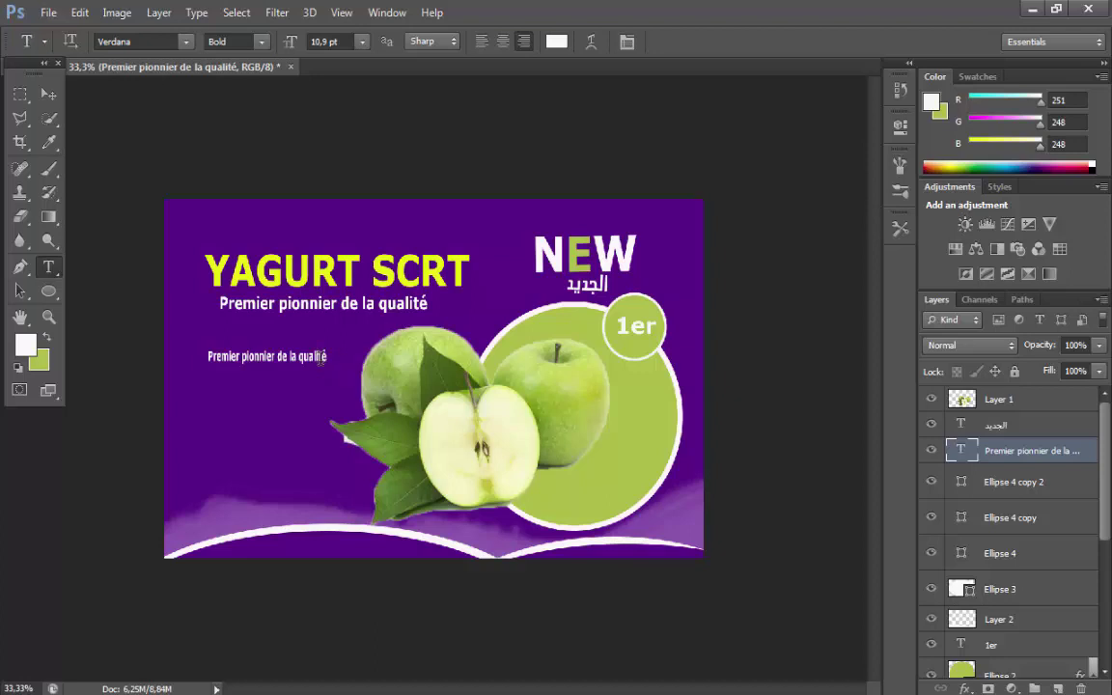
{"action": "left_click", "coordinate": [319, 357]}
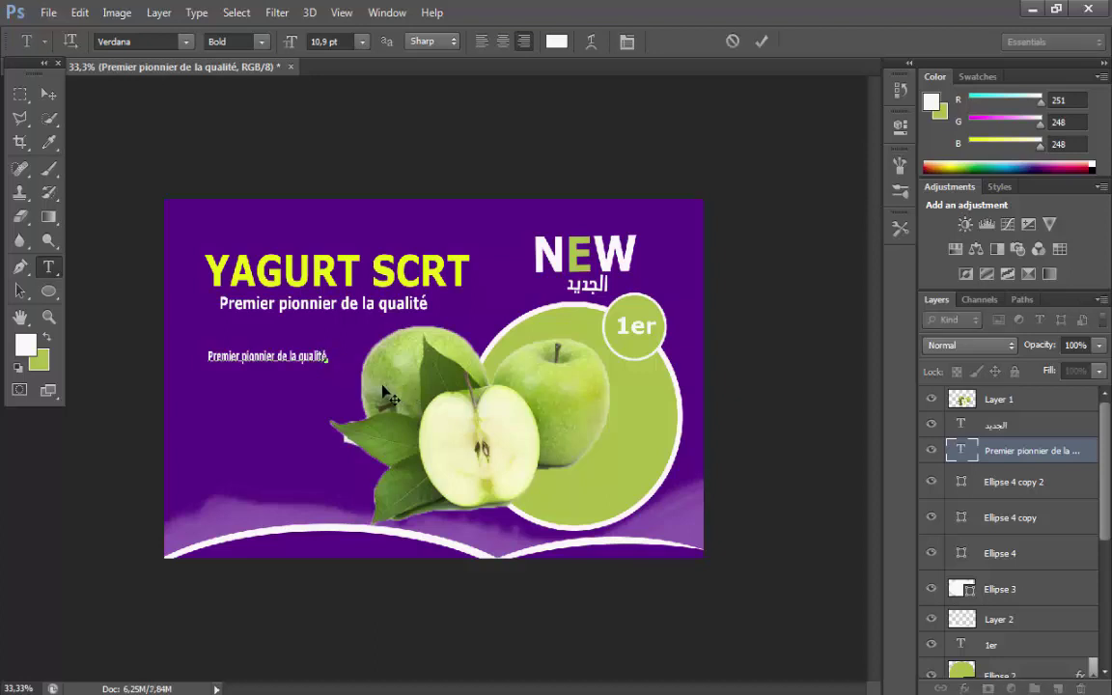
{"action": "right_click", "coordinate": [340, 365]}
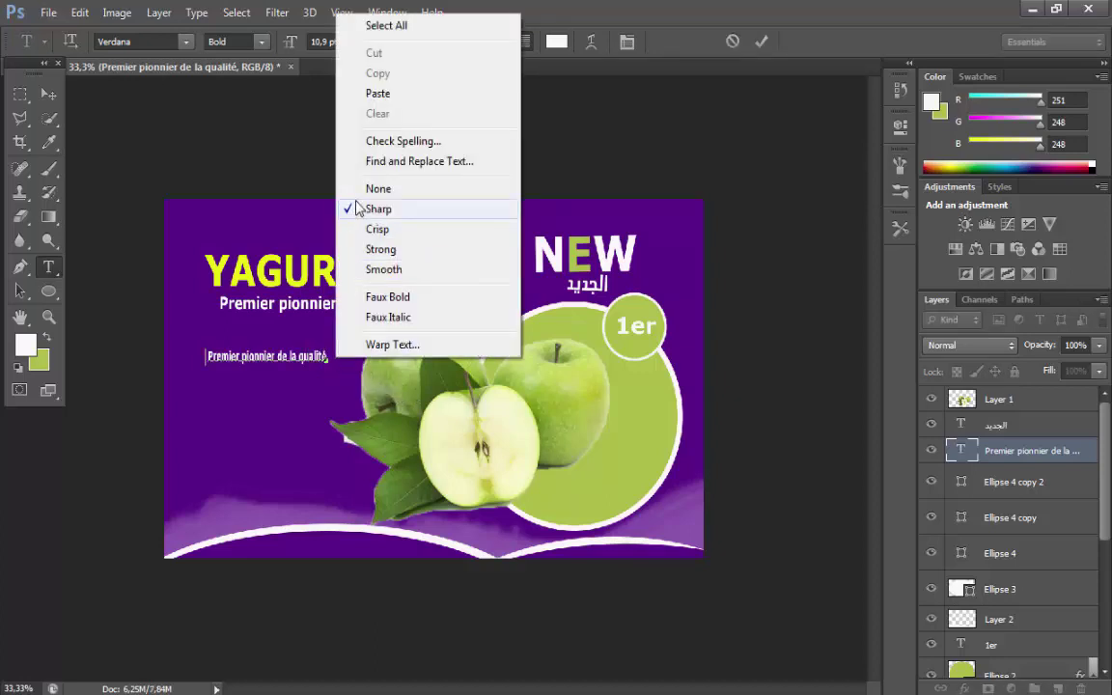
{"action": "left_click", "coordinate": [384, 100]}
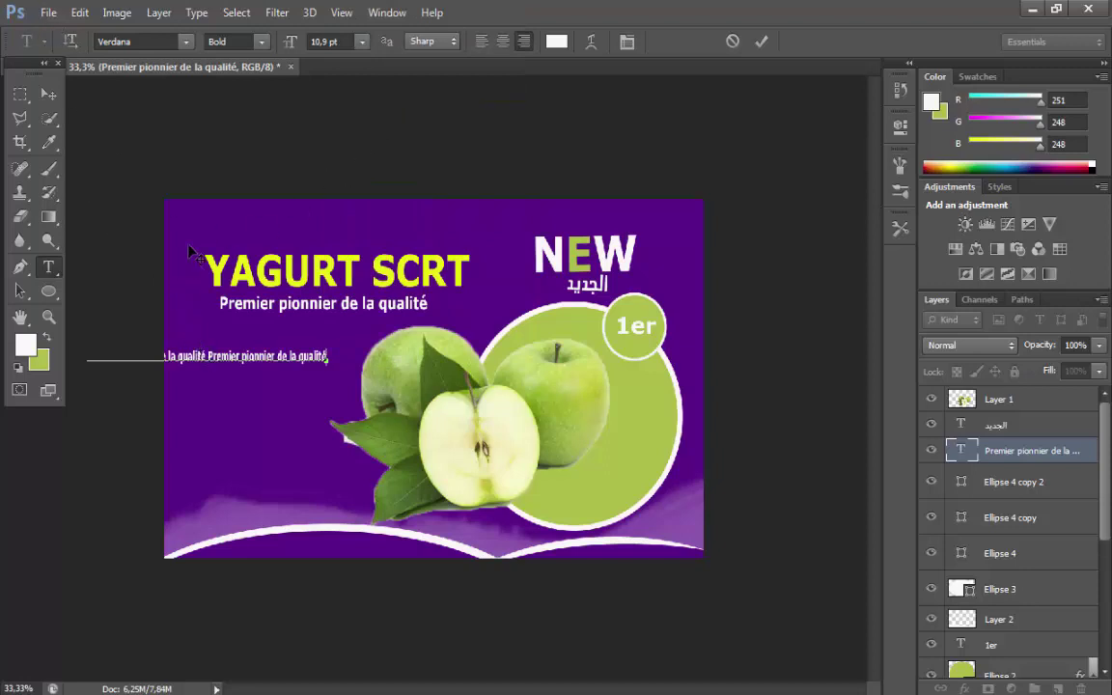
{"action": "left_click", "coordinate": [362, 41]}
{"action": "left_click", "coordinate": [338, 88]}
{"action": "key", "text": "ctrl+a"}
{"action": "left_click", "coordinate": [362, 42]}
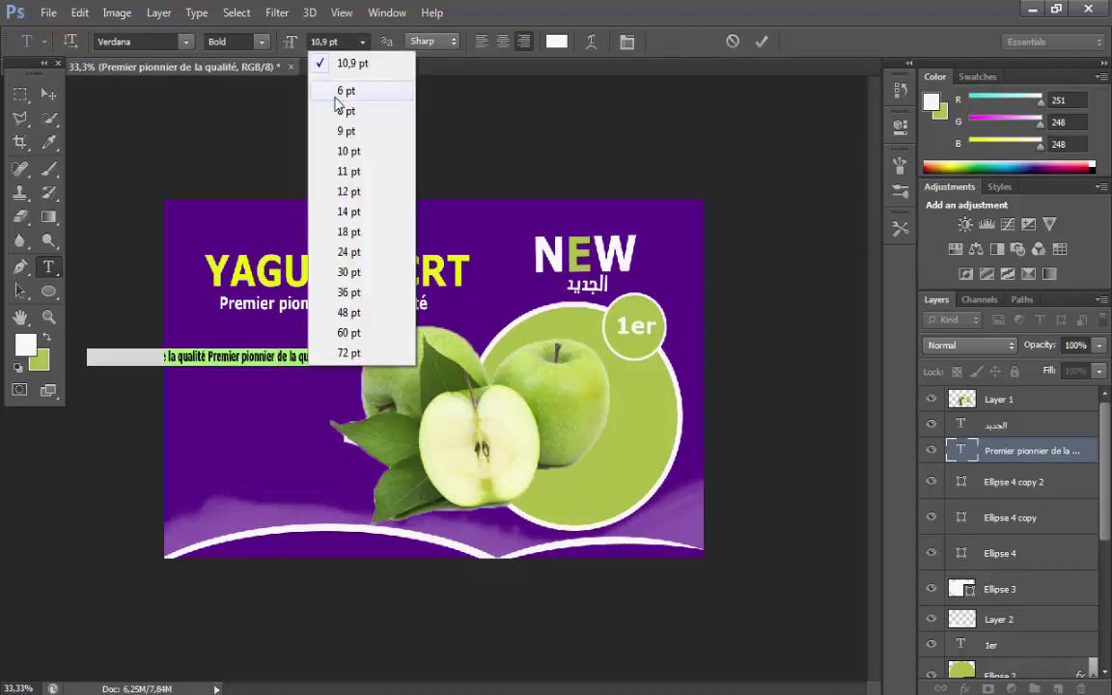
{"action": "left_click", "coordinate": [337, 89]}
- Enlarge the doubled text line with Free Transform and move it so it ends just before the apples
{"action": "left_click", "coordinate": [80, 13]}
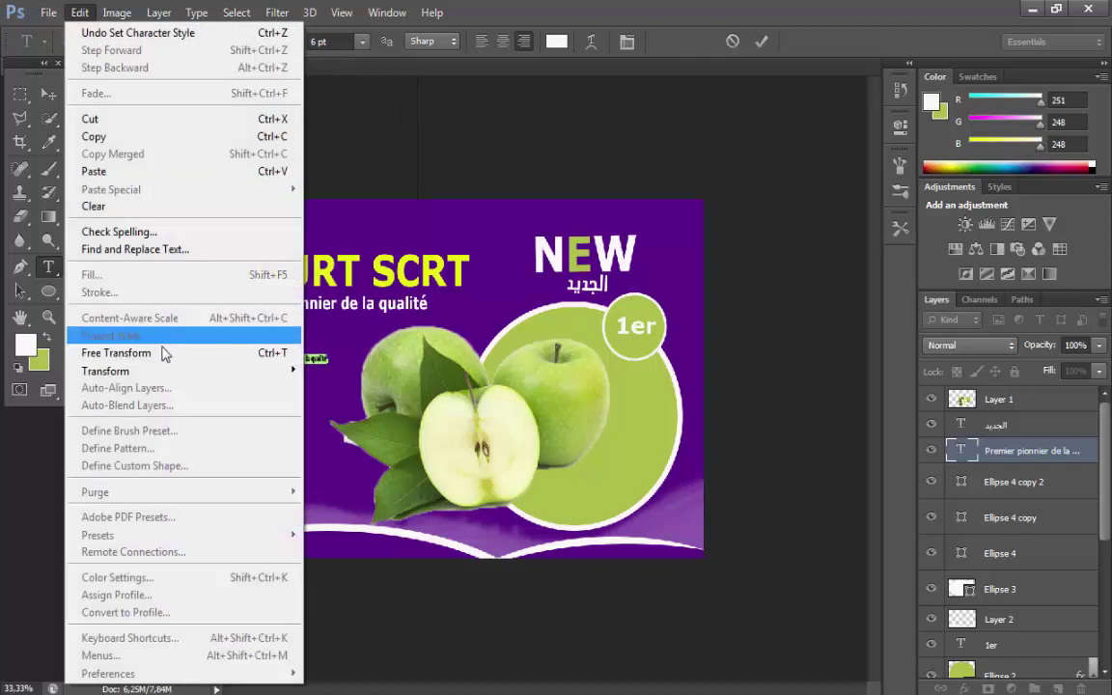
{"action": "left_click", "coordinate": [164, 353]}
{"action": "left_click_drag", "start_coordinate": [331, 370], "coordinate": [368, 365]}
{"action": "key", "text": "Return"}
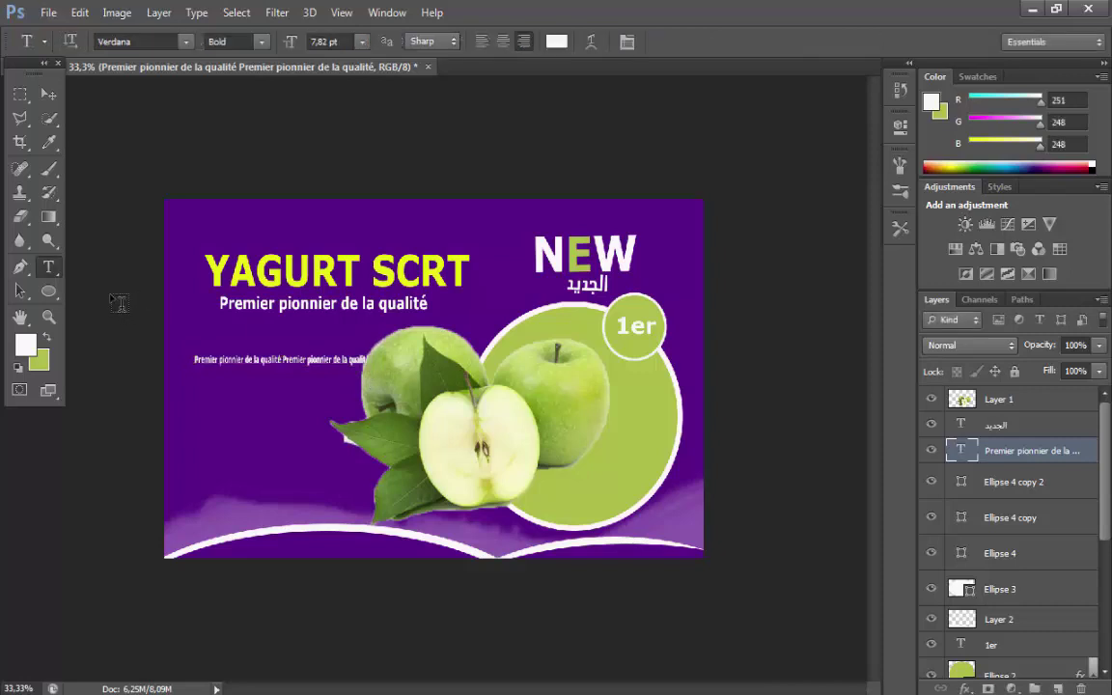
{"action": "left_click", "coordinate": [48, 94]}
{"action": "left_click_drag", "start_coordinate": [212, 316], "coordinate": [211, 320]}
- Duplicate the doubled text line and position the copy directly beneath it as a second line
{"action": "right_click", "coordinate": [972, 444]}
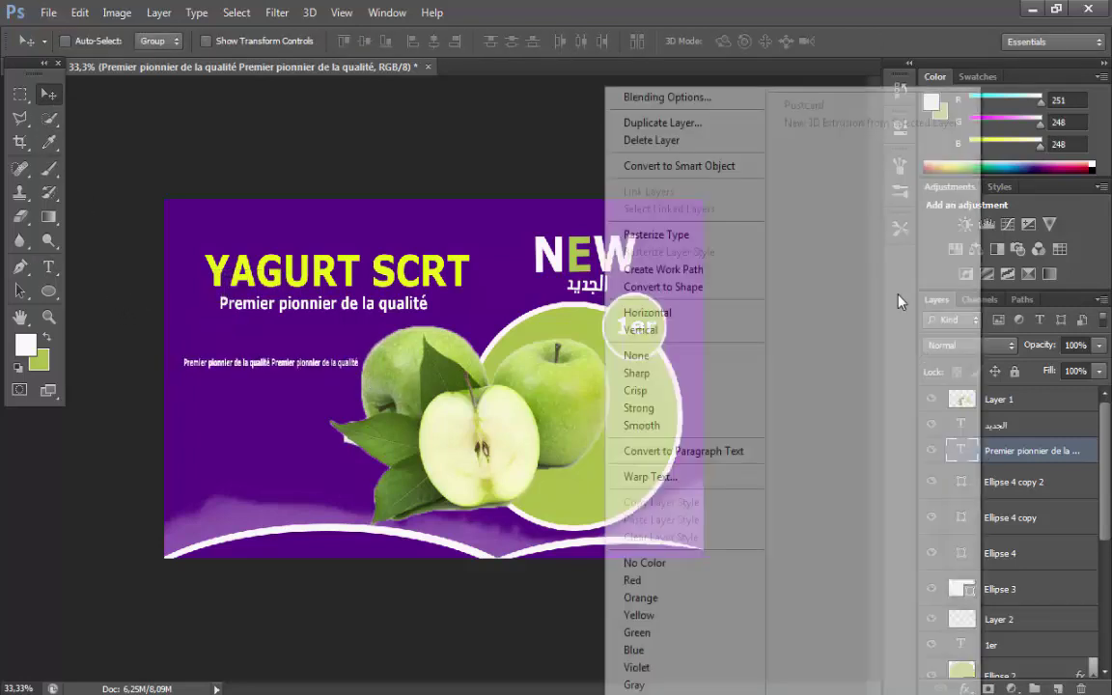
{"action": "left_click", "coordinate": [665, 122]}
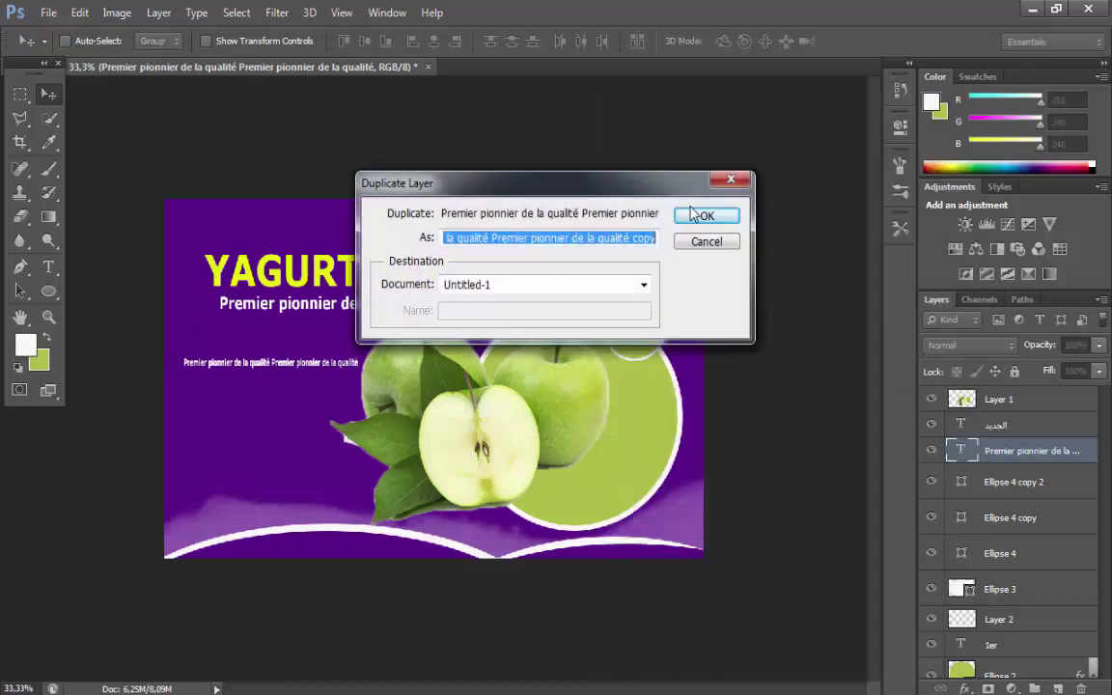
{"action": "left_click", "coordinate": [676, 216]}
{"action": "left_click_drag", "start_coordinate": [296, 389], "coordinate": [288, 405]}
{"action": "key", "text": "Down"}
{"action": "key", "text": "Down"}
{"action": "key", "text": "Down"}
{"action": "key", "text": "Down"}
{"action": "key", "text": "Down"}
{"action": "key", "text": "Down"}
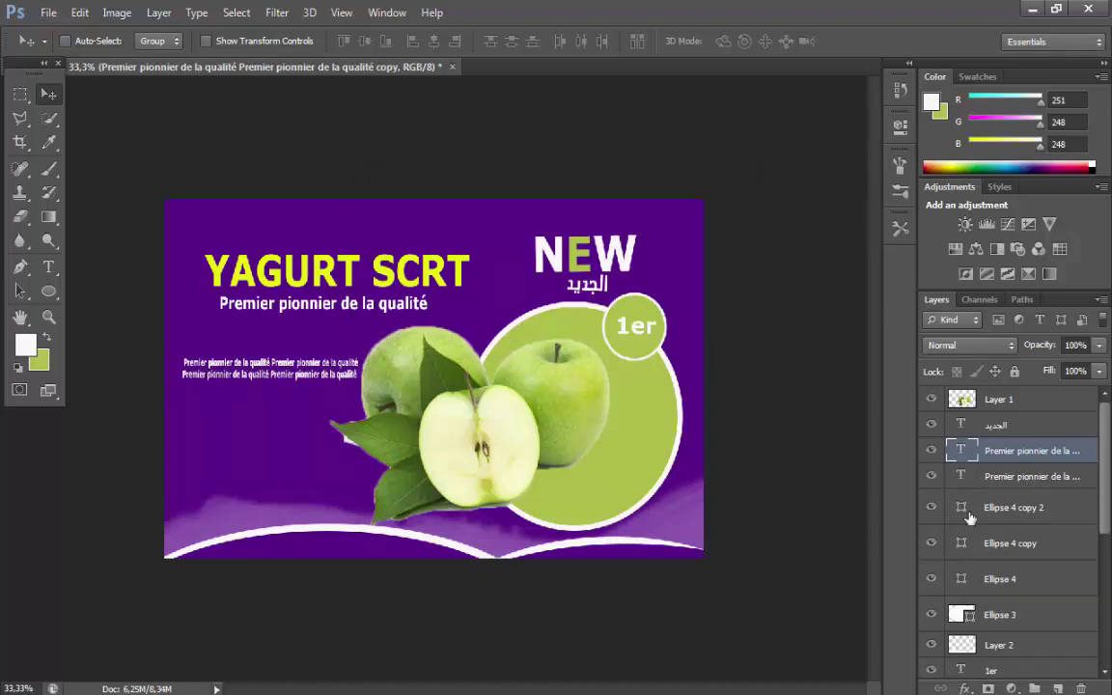
- Duplicate the second text line and position the copy just below it as the third line of the paragraph
{"action": "right_click", "coordinate": [1037, 459]}
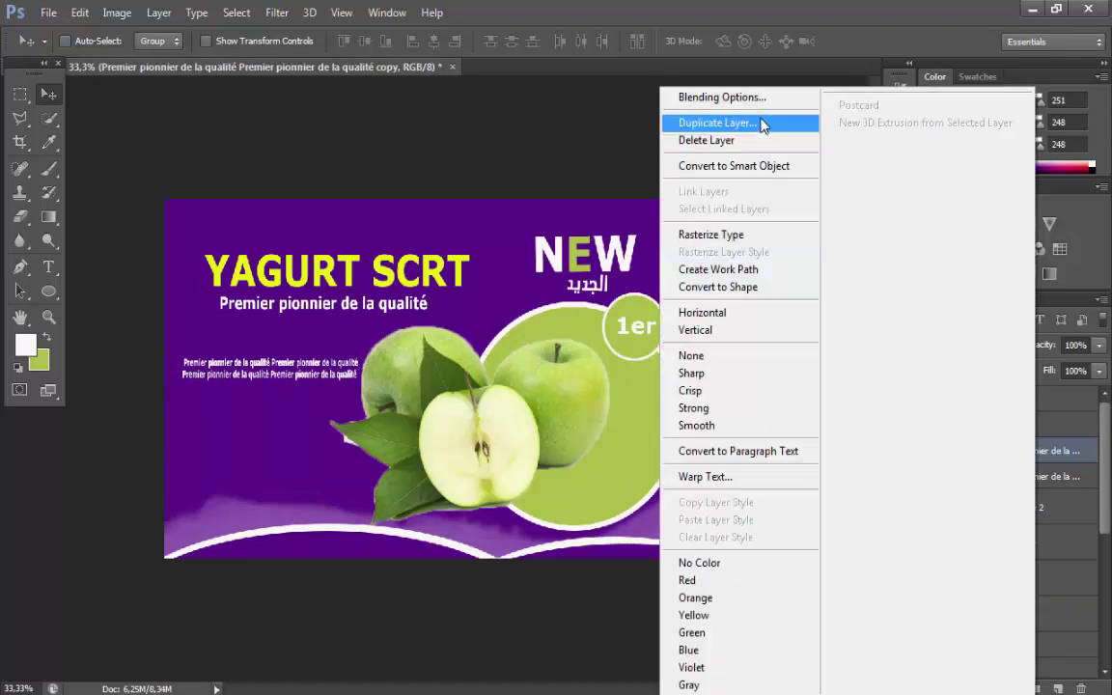
{"action": "left_click", "coordinate": [762, 122]}
{"action": "left_click", "coordinate": [692, 216]}
{"action": "left_click_drag", "start_coordinate": [374, 329], "coordinate": [374, 344]}
{"action": "key", "text": "Up"}
{"action": "key", "text": "Up"}
{"action": "key", "text": "Up"}
{"action": "key", "text": "Up"}
{"action": "key", "text": "Up"}
{"action": "key", "text": "Up"}
{"action": "key", "text": "Up"}
{"action": "key", "text": "Up"}
{"action": "key", "text": "Up"}
{"action": "key", "text": "Up"}
{"action": "key", "text": "Up"}
{"action": "key", "text": "Up"}
{"action": "key", "text": "Up"}
{"action": "key", "text": "Up"}
{"action": "key", "text": "Up"}
{"action": "key", "text": "Up"}
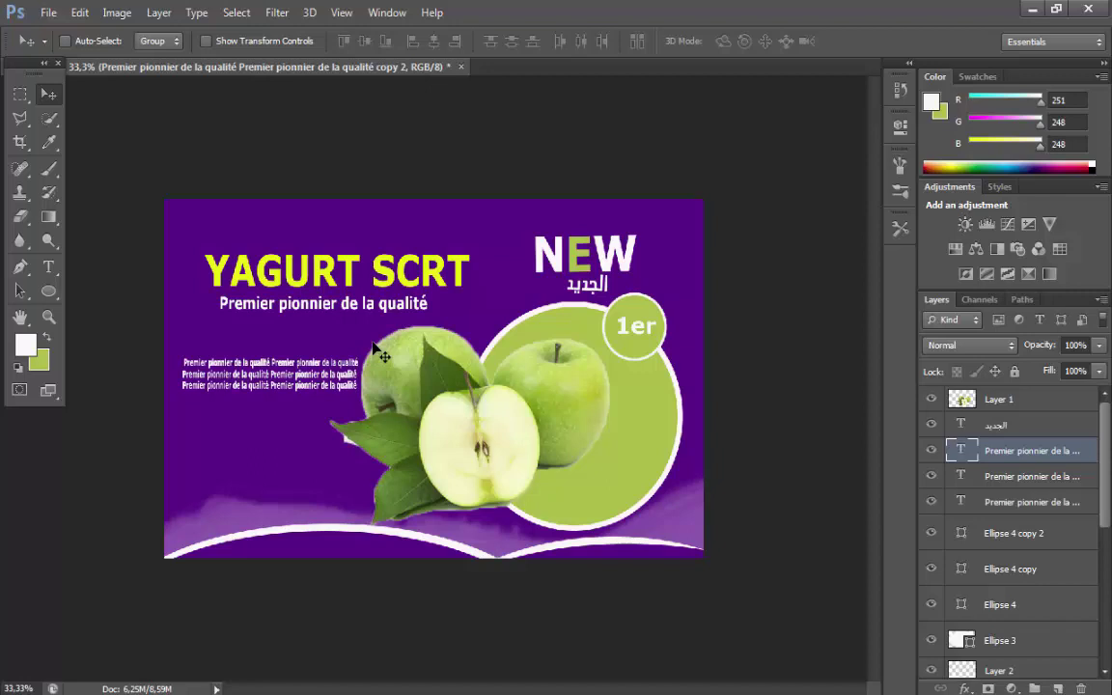
- Add the text "2020" at 24 pt below the three small text lines, near the canvas's left edge
{"action": "left_click", "coordinate": [48, 267]}
{"action": "left_click", "coordinate": [200, 459]}
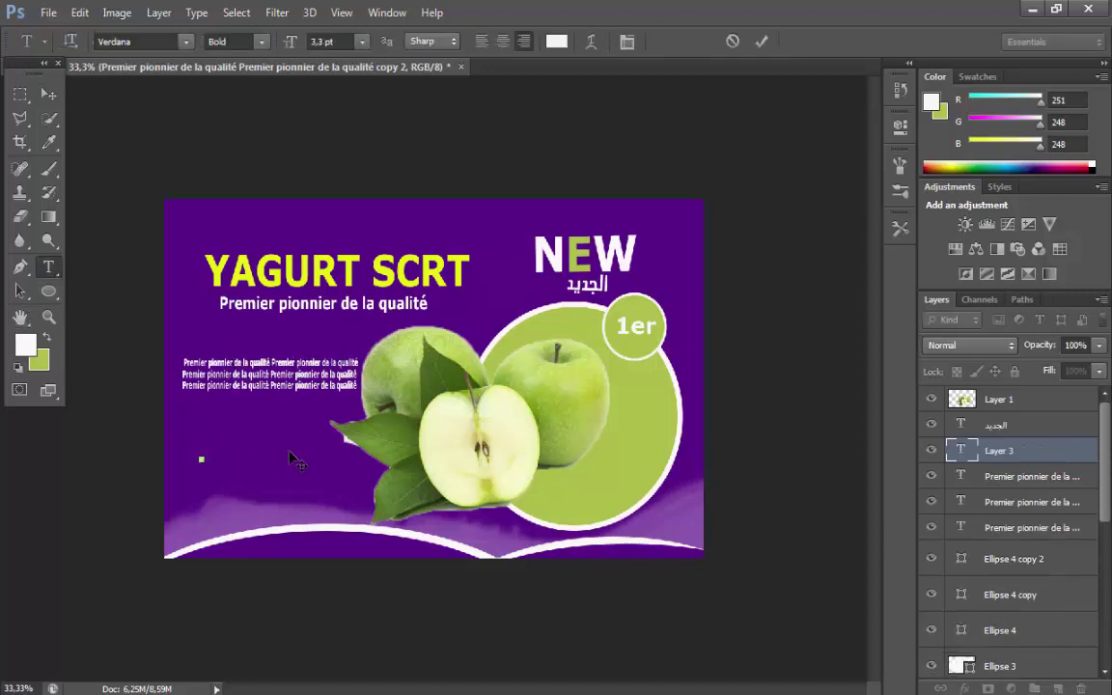
{"action": "left_click", "coordinate": [364, 43]}
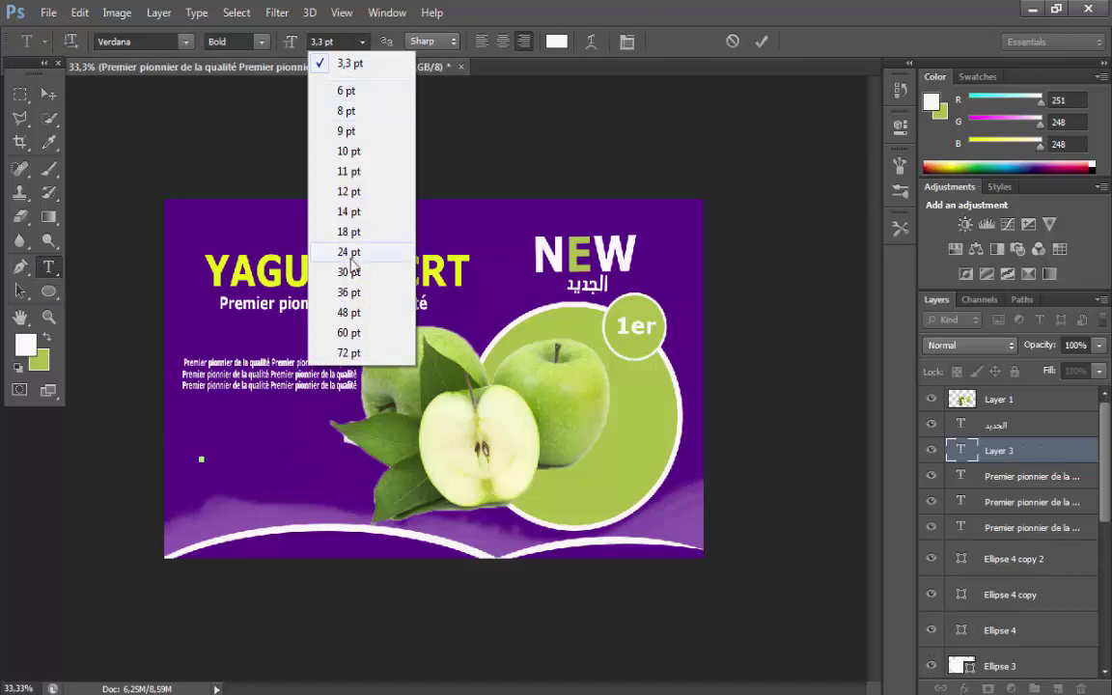
{"action": "left_click", "coordinate": [323, 249]}
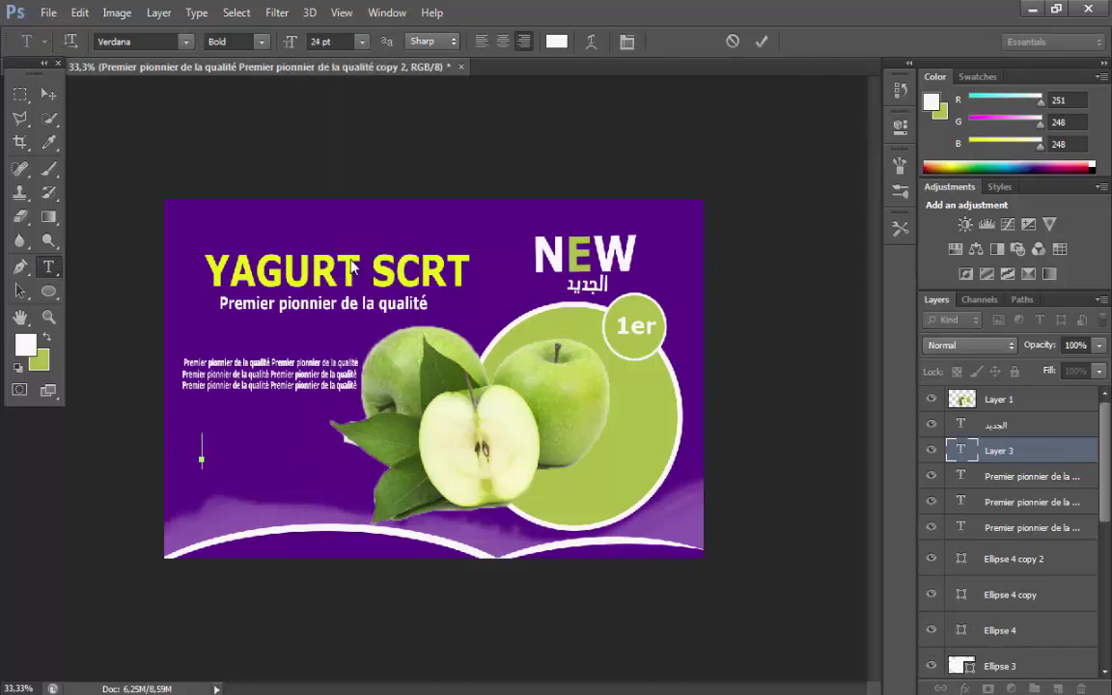
{"action": "type", "text": "ne"}
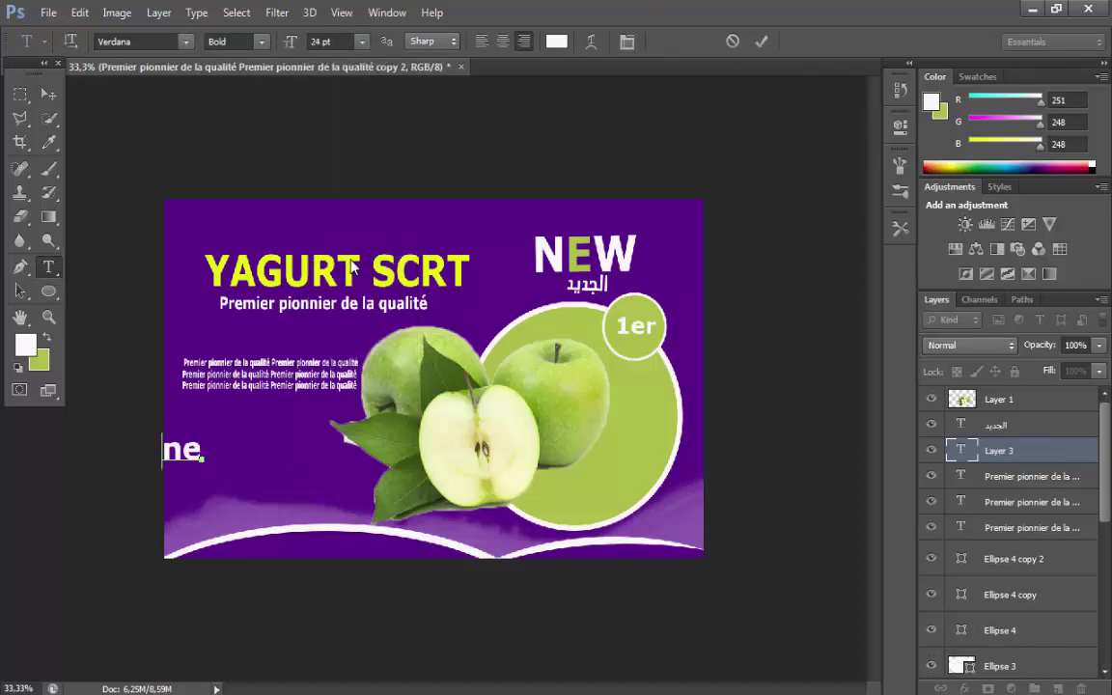
{"action": "key", "text": "BackSpace"}
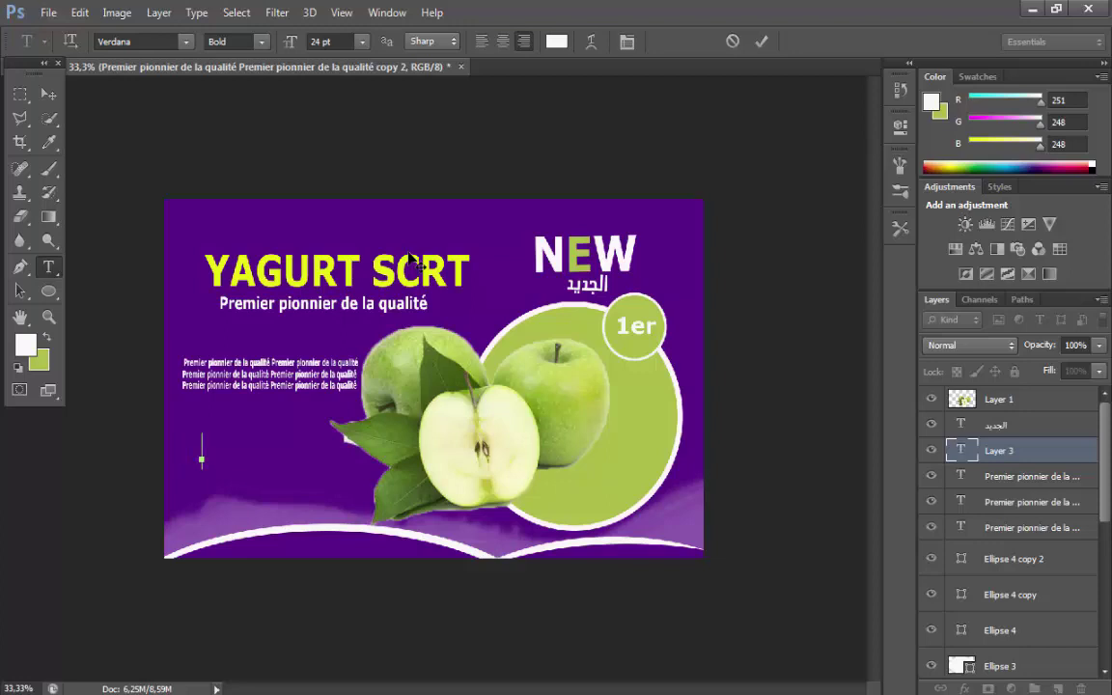
{"action": "type", "text": "20"}
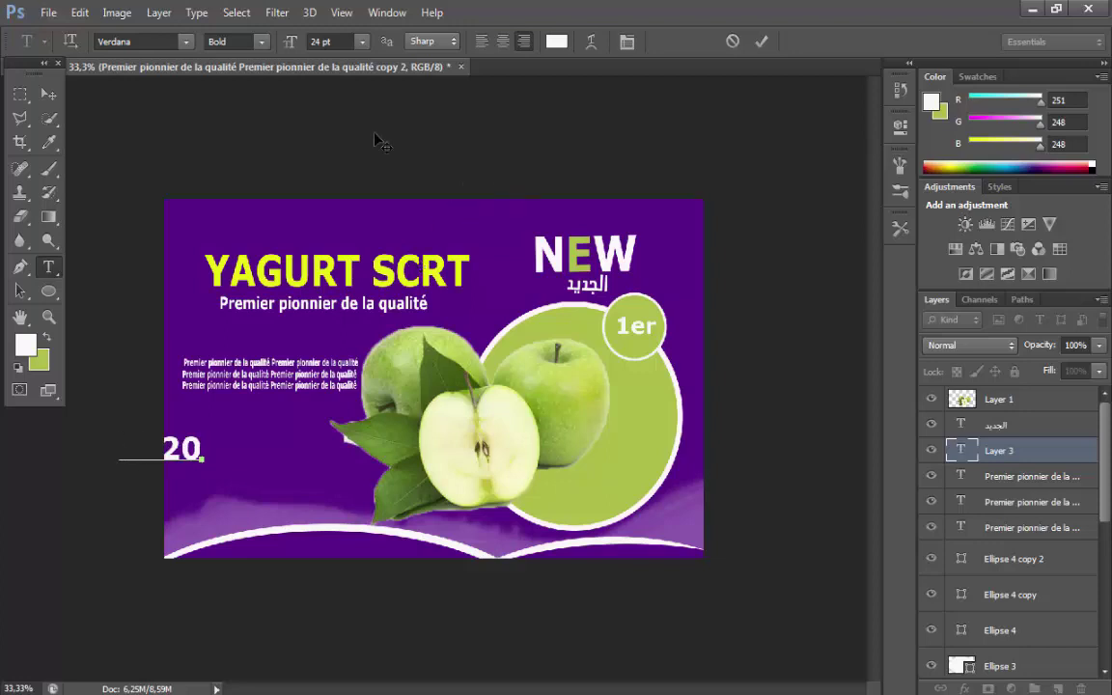
- Enlarge the "2020" text with Free Transform to about 4.1 × 2.1 cm and place it beneath the three-line paragraph
{"action": "left_click", "coordinate": [79, 13]}
{"action": "left_click", "coordinate": [145, 356]}
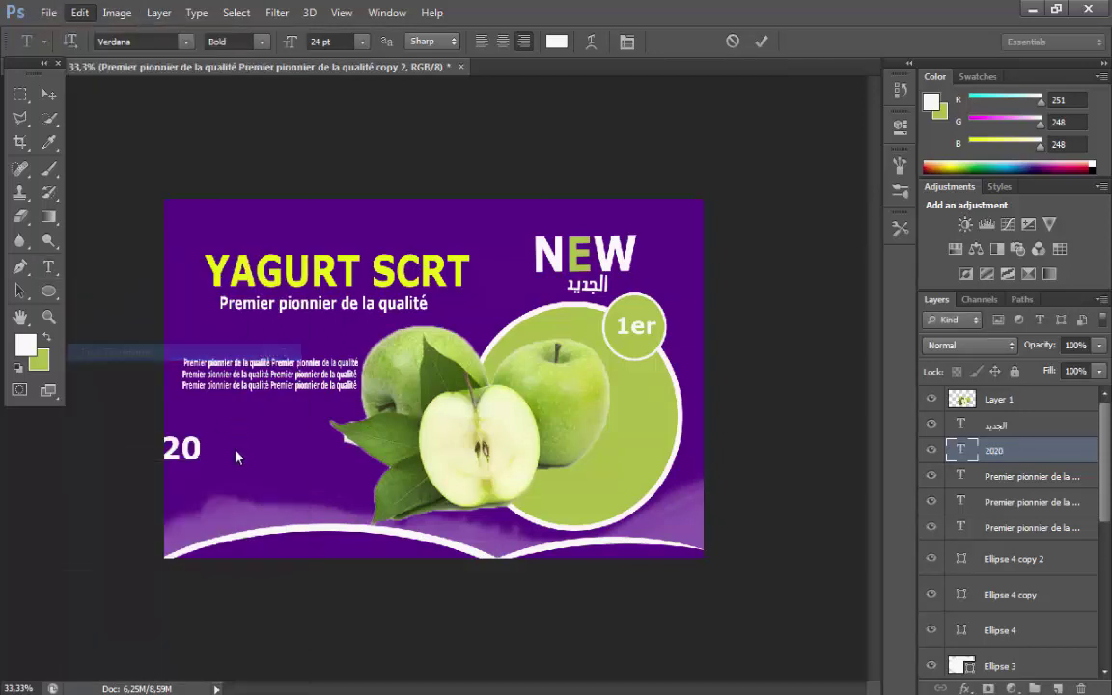
{"action": "left_click_drag", "start_coordinate": [218, 479], "coordinate": [324, 502]}
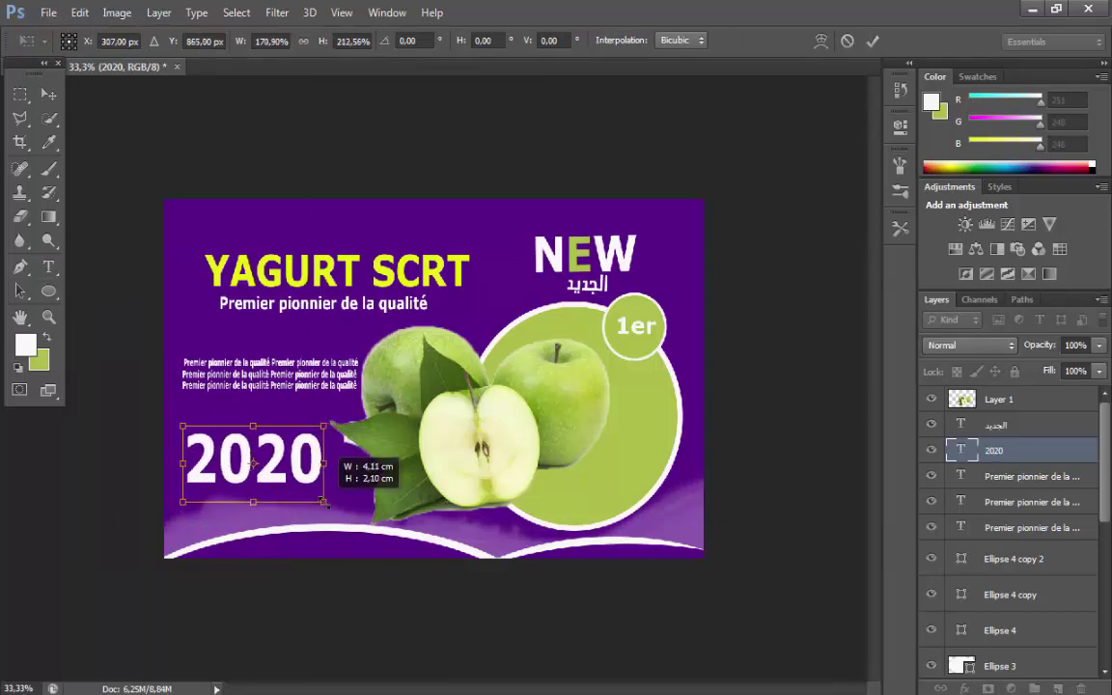
{"action": "left_click_drag", "start_coordinate": [288, 450], "coordinate": [294, 443]}
{"action": "key", "text": "Return"}
{"action": "key", "text": "t"}
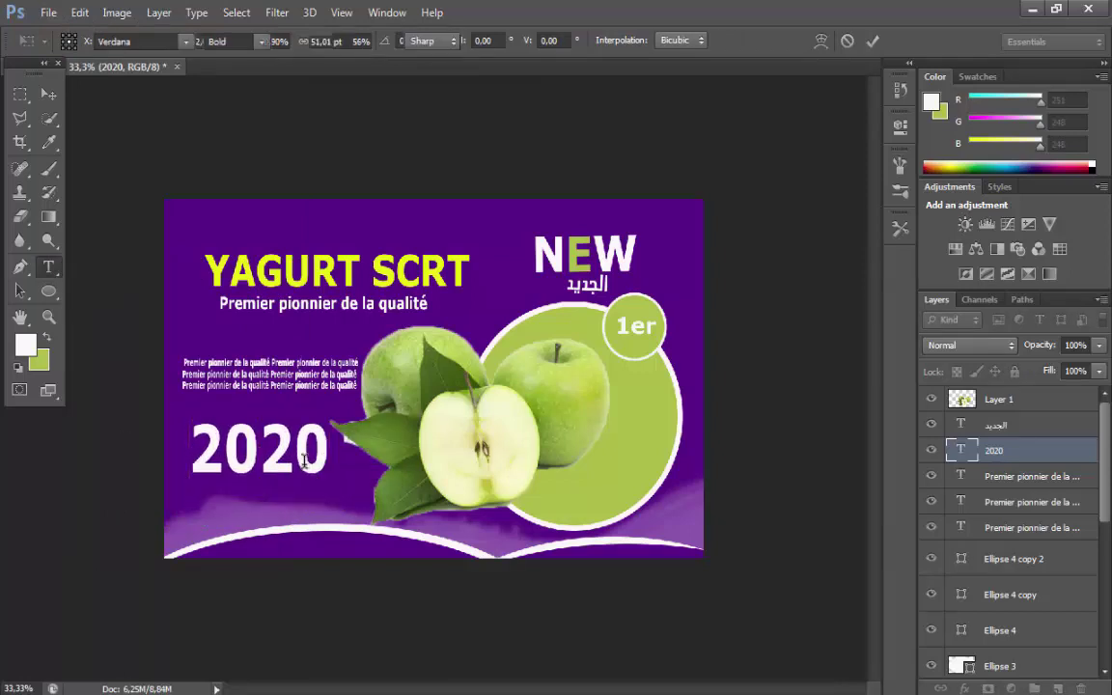
- Make a rectangular marquee selection enclosing the whole "2020" text
{"action": "left_click_drag", "start_coordinate": [48, 291], "coordinate": [87, 309]}
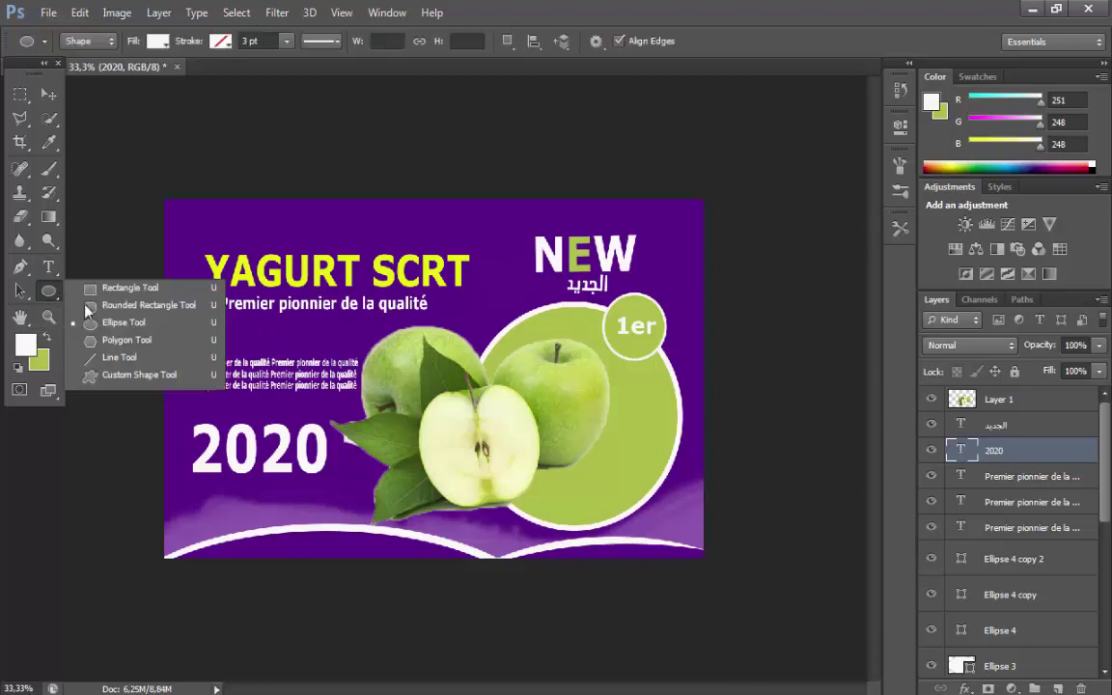
{"action": "left_click", "coordinate": [93, 287]}
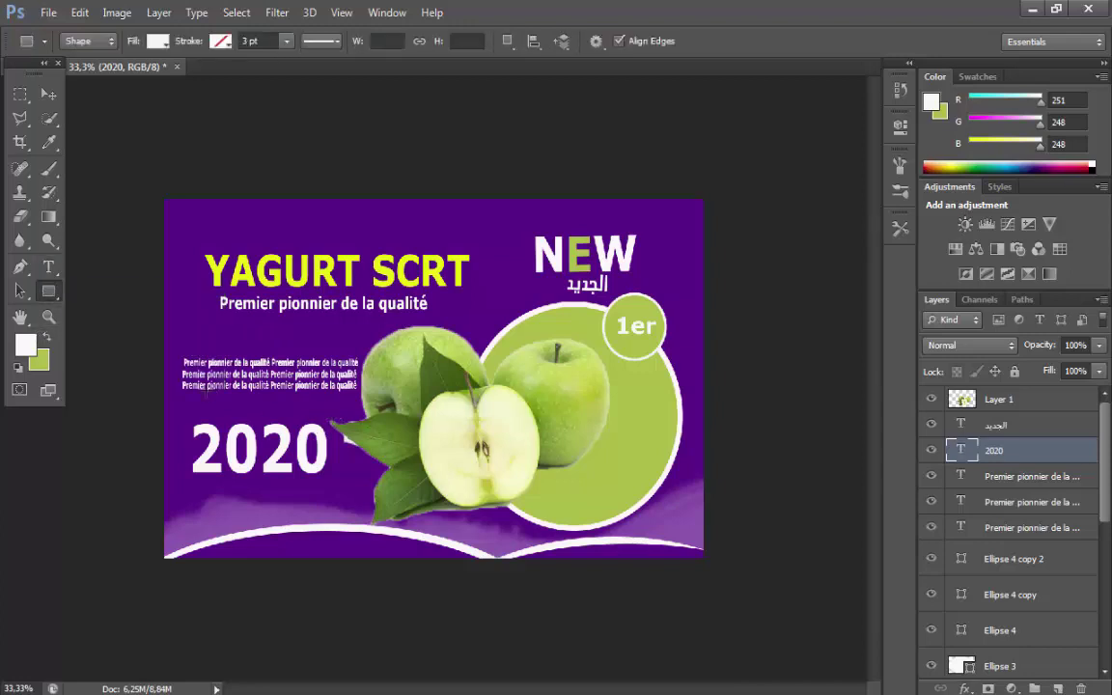
{"action": "left_click", "coordinate": [19, 94]}
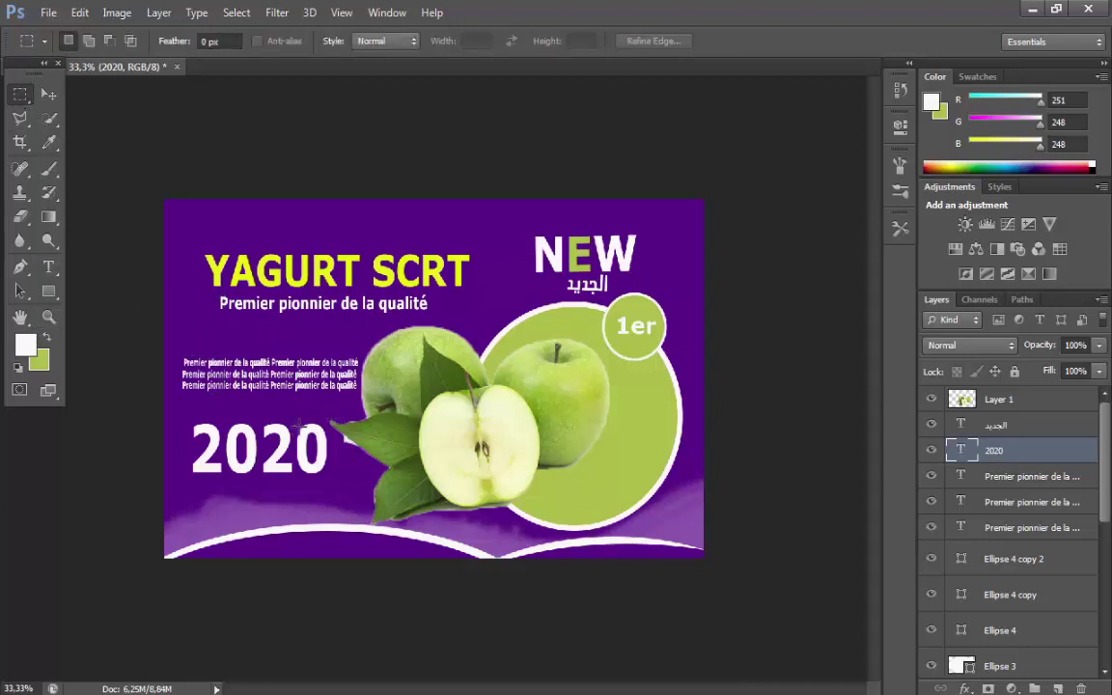
{"action": "left_click_drag", "start_coordinate": [334, 414], "coordinate": [171, 496]}
- Set the foreground color to a dark green (R 70, G 98, B 23) sampled from the apple's leaf
{"action": "left_click", "coordinate": [27, 345]}
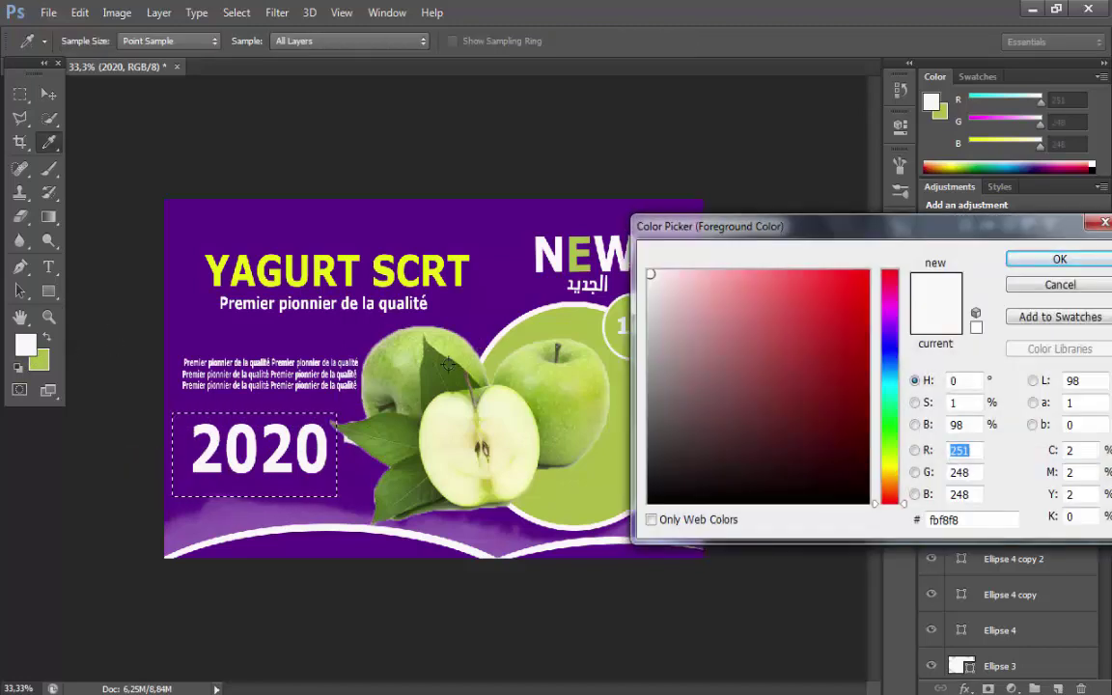
{"action": "left_click", "coordinate": [447, 364]}
{"action": "left_click", "coordinate": [1059, 257]}
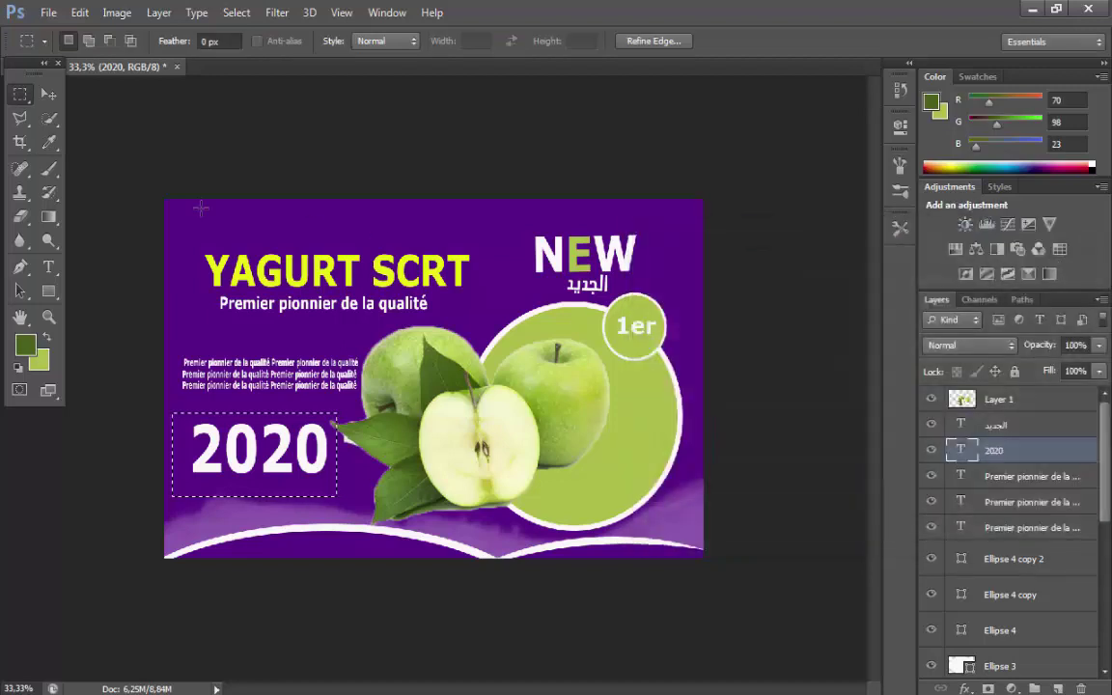
- Add a new layer above the "2020" text and fill the selection with a linear dark-to-light green gradient
{"action": "key", "text": "g"}
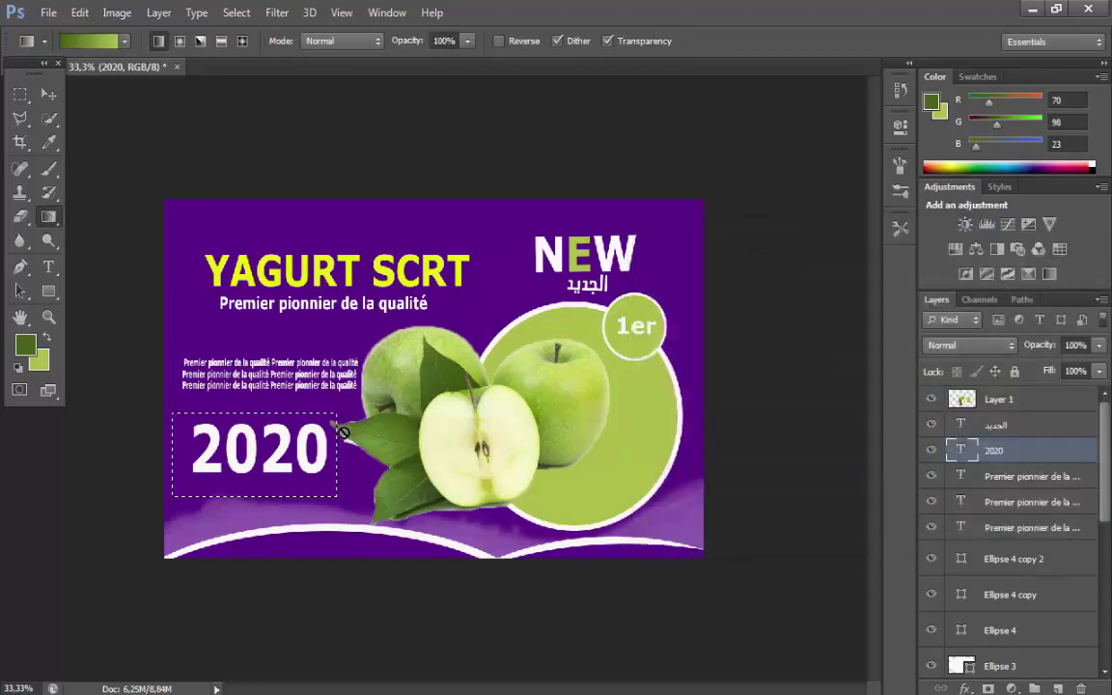
{"action": "left_click", "coordinate": [1056, 688]}
{"action": "left_click_drag", "start_coordinate": [55, 449], "coordinate": [2, 458]}
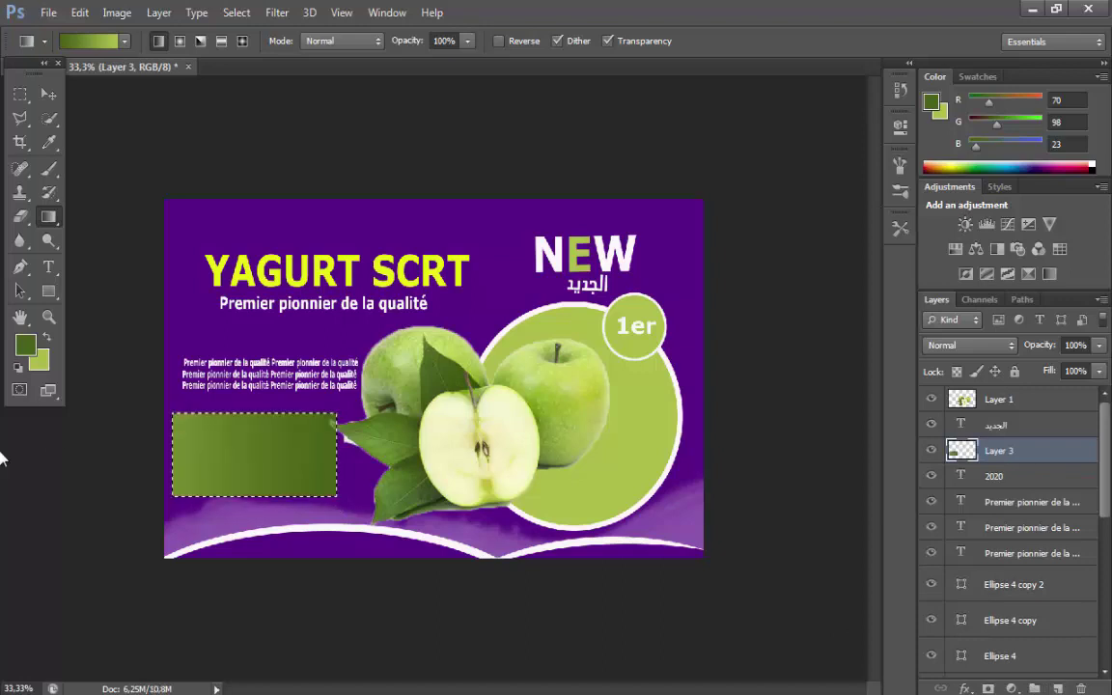
- Clip the green gradient layer to the "2020" text with a clipping mask and deselect the marquee
{"action": "right_click", "coordinate": [1067, 452]}
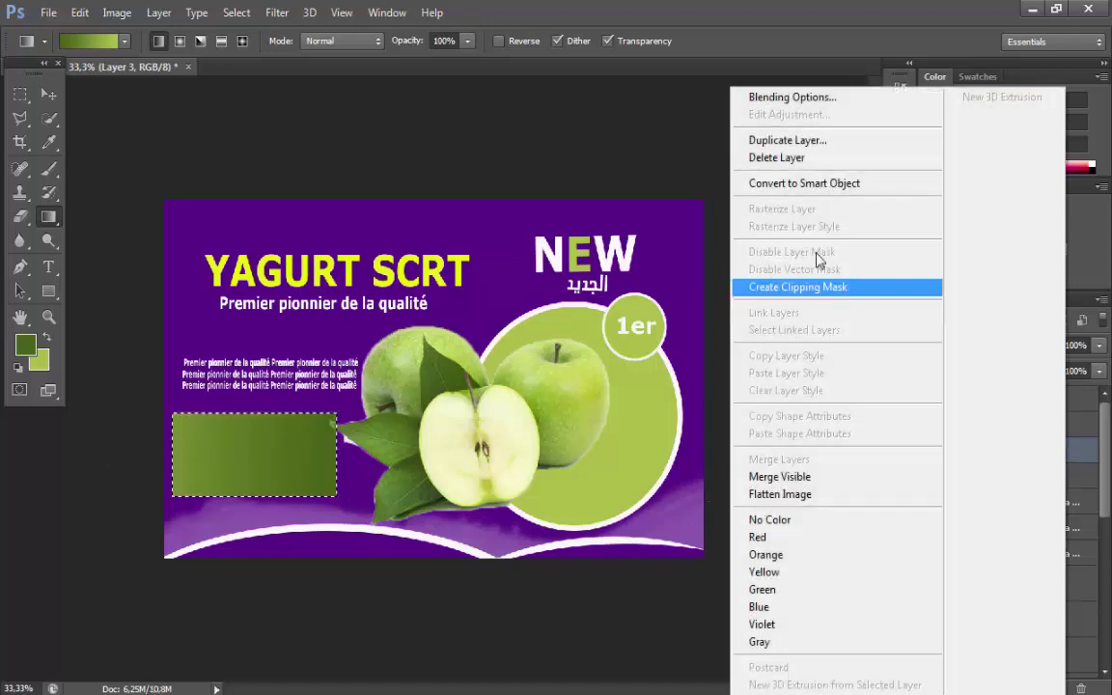
{"action": "left_click", "coordinate": [805, 287]}
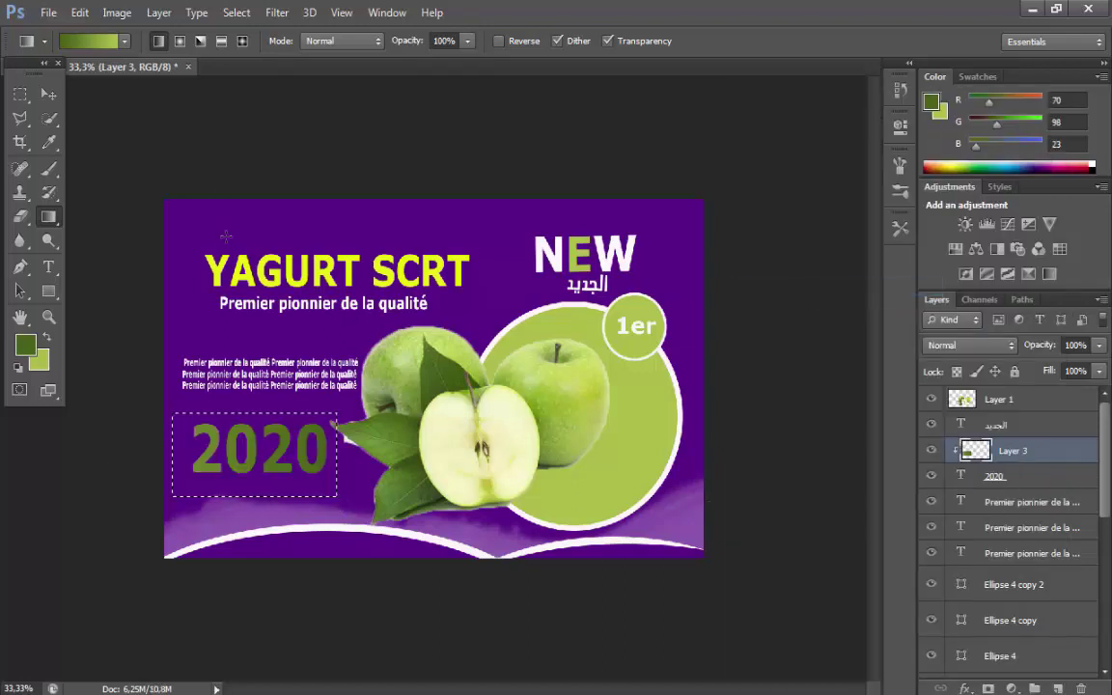
{"action": "left_click", "coordinate": [48, 94]}
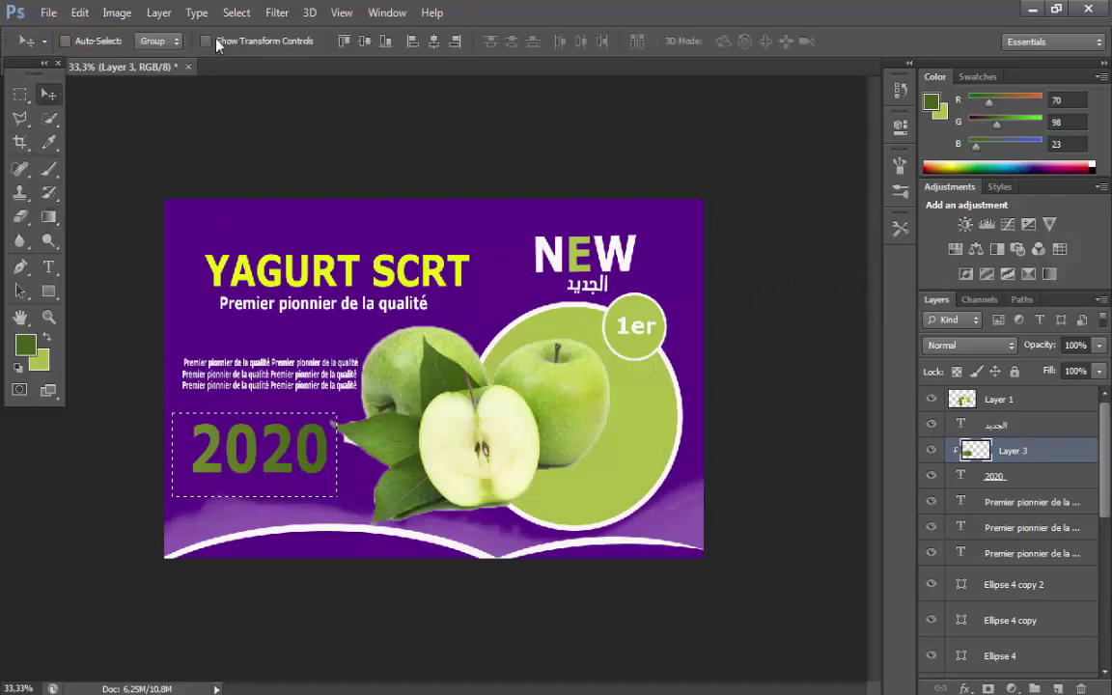
{"action": "left_click", "coordinate": [229, 12]}
{"action": "left_click", "coordinate": [241, 44]}
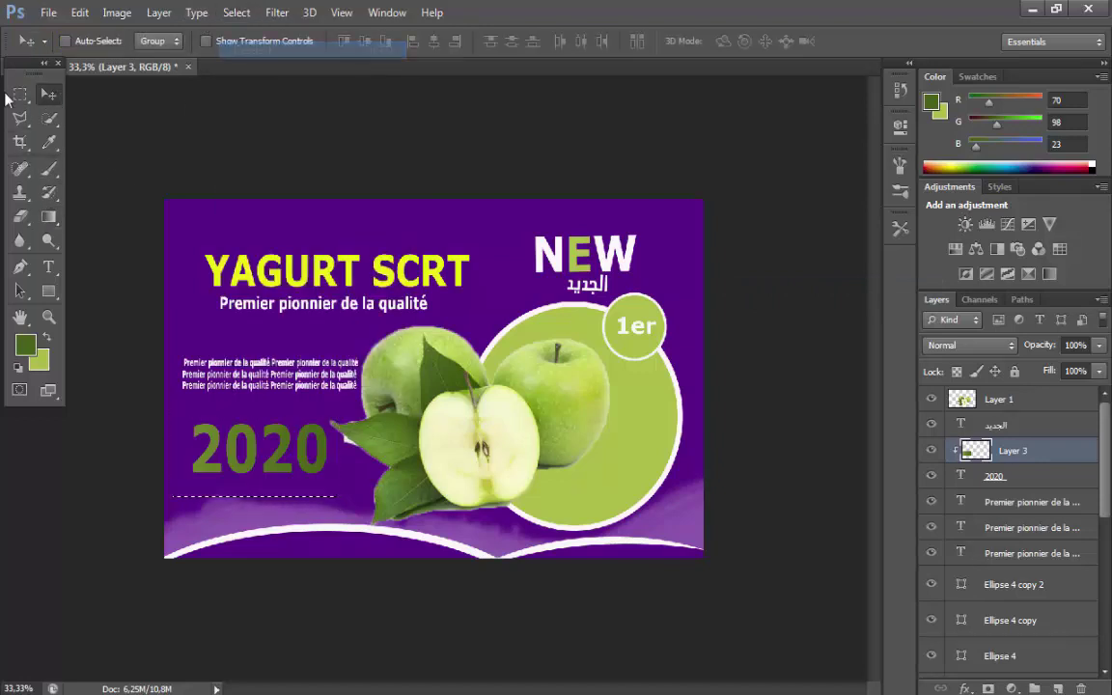
- Rotate the clipped gradient clockwise with Free Transform and shift it so it diagonally covers only the first "20" of "2020"
{"action": "left_click_drag", "start_coordinate": [302, 440], "coordinate": [284, 424]}
{"action": "mouse_move", "coordinate": [338, 476]}
{"action": "left_mouse_down"}
{"action": "mouse_move", "coordinate": [261, 473]}
{"action": "mouse_move", "coordinate": [320, 480]}
{"action": "mouse_move", "coordinate": [250, 498]}
{"action": "mouse_move", "coordinate": [301, 504]}
{"action": "mouse_move", "coordinate": [327, 481]}
{"action": "left_mouse_up"}
{"action": "left_click", "coordinate": [103, 13]}
{"action": "mouse_move", "coordinate": [79, 12]}
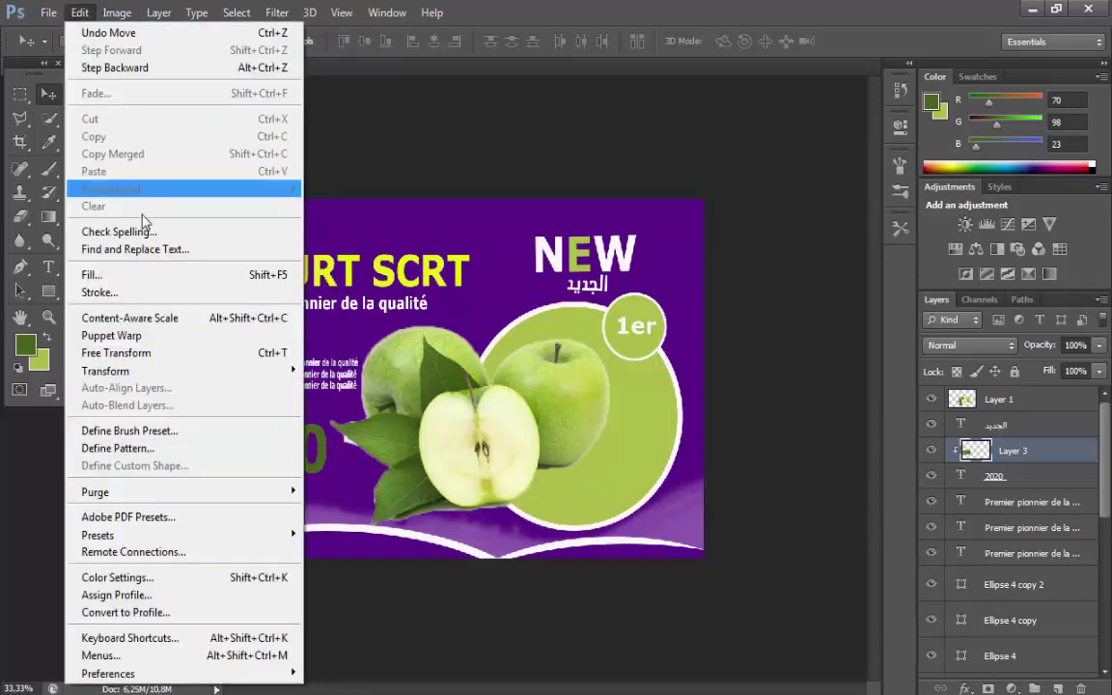
{"action": "left_click", "coordinate": [169, 350]}
{"action": "left_click_drag", "start_coordinate": [383, 252], "coordinate": [451, 434]}
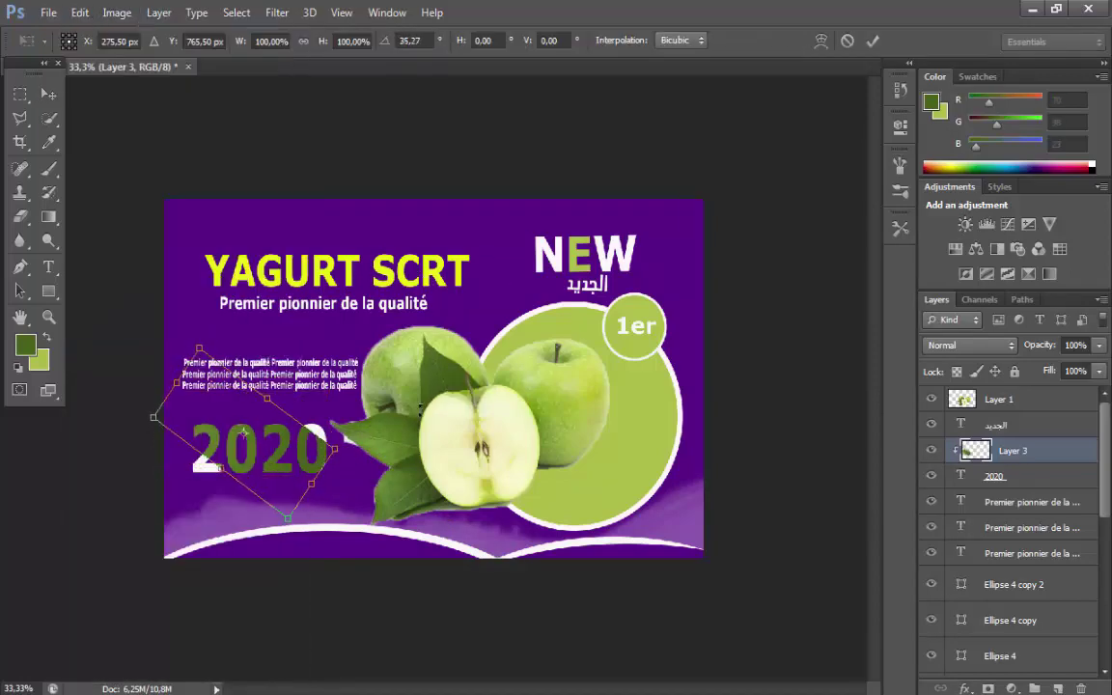
{"action": "left_click_drag", "start_coordinate": [282, 440], "coordinate": [250, 437]}
{"action": "left_click_drag", "start_coordinate": [309, 415], "coordinate": [320, 429]}
{"action": "key", "text": "Return"}
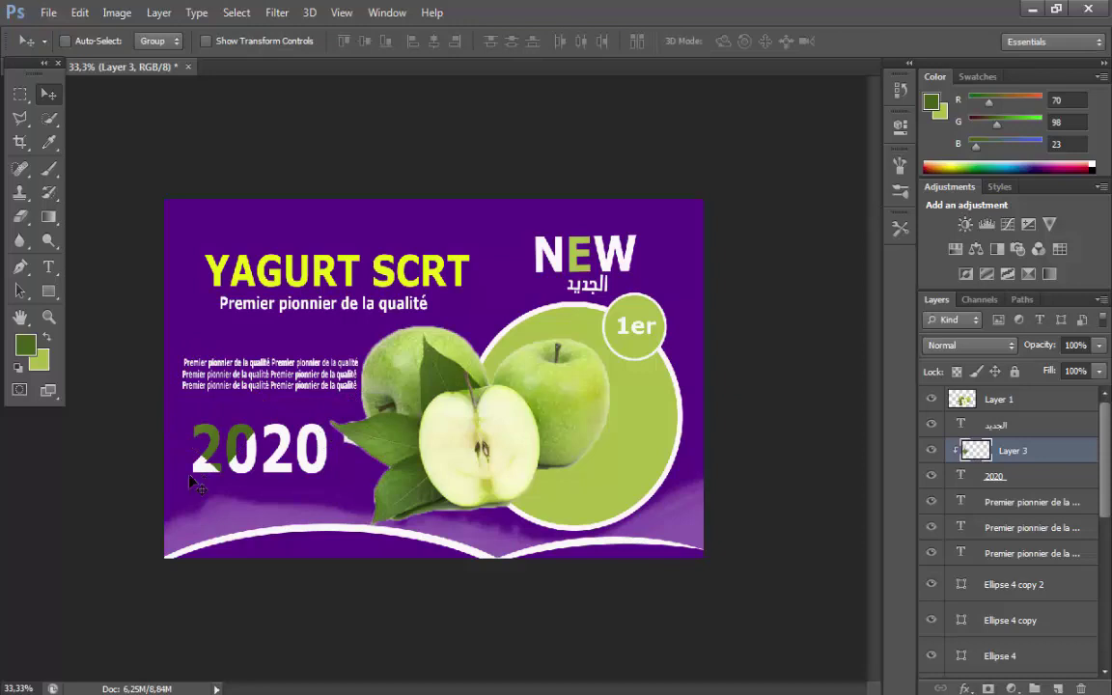